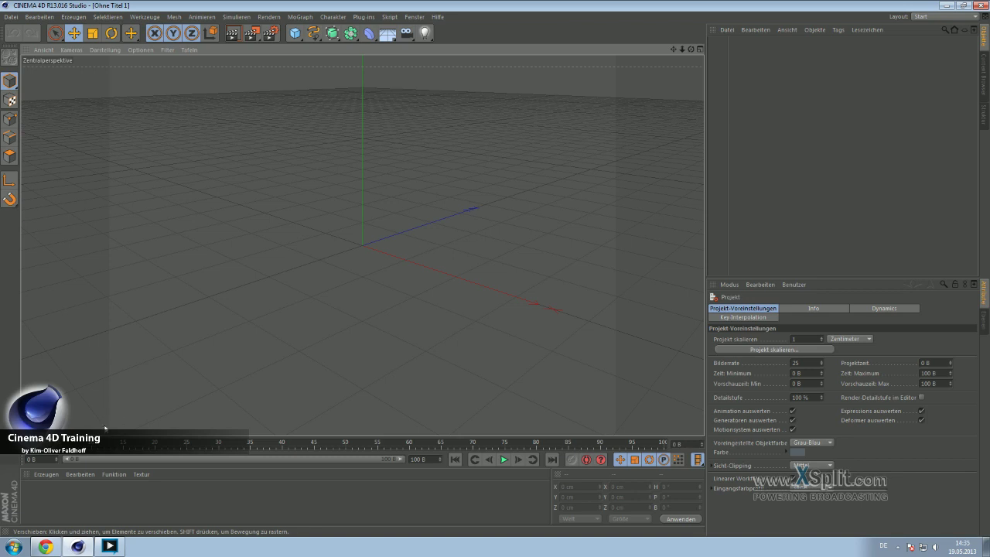
Step: Open the Erzeugen menu in the Material Manager to list new material options
{"action": "left_click", "coordinate": [48, 474]}
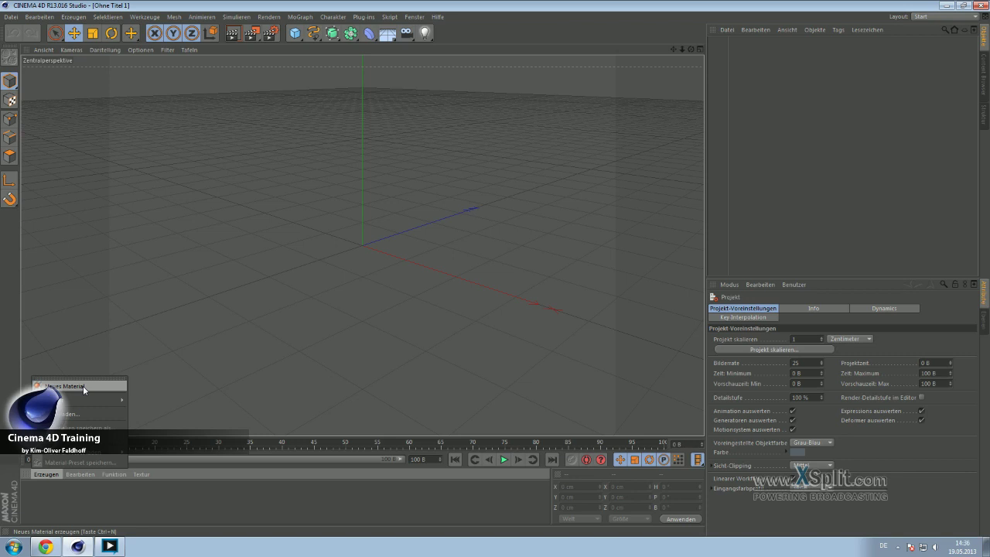
Step: Create material Mat, load Steinpflaster as its colour texture, and show the shader settings
{"action": "left_click", "coordinate": [83, 385]}
{"action": "double_click", "coordinate": [39, 492]}
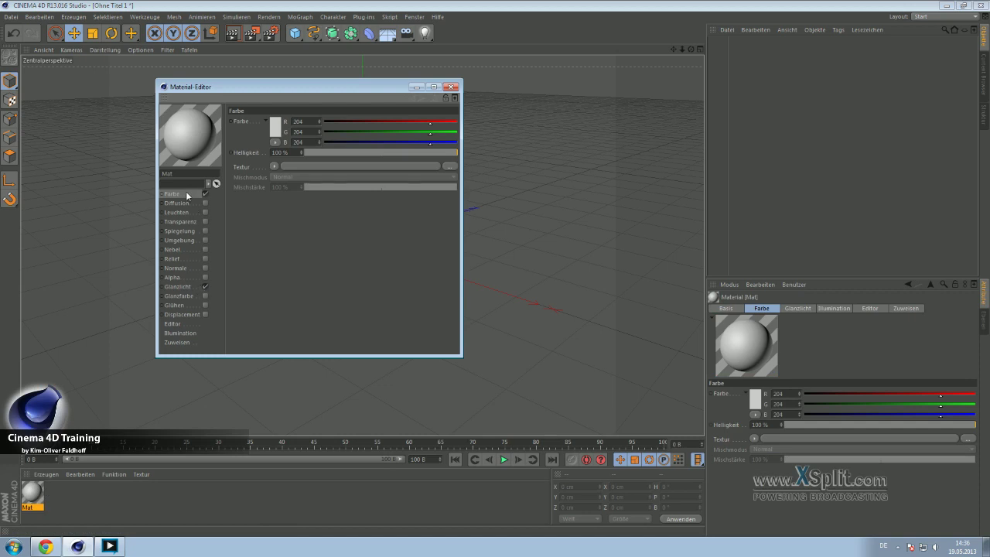
{"action": "left_click", "coordinate": [274, 166]}
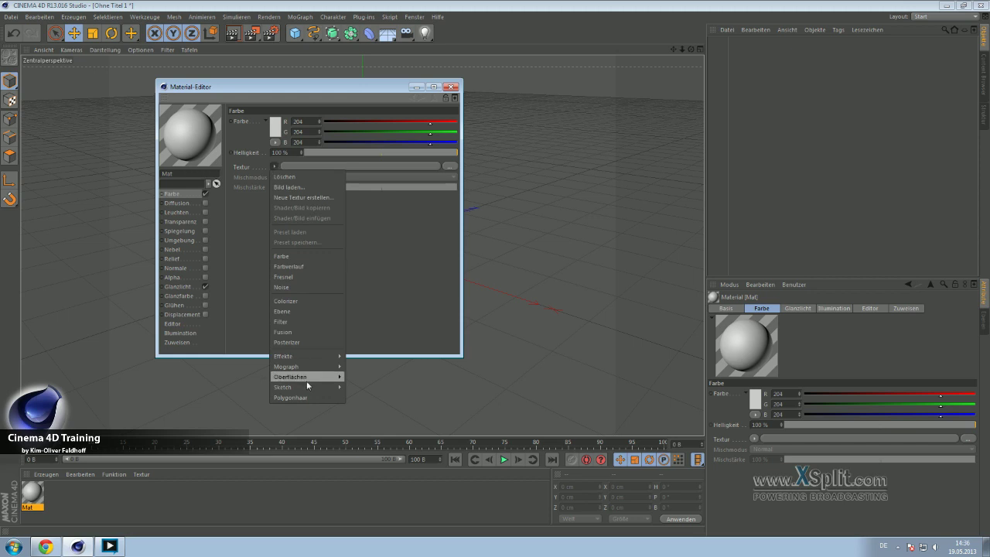
{"action": "mouse_move", "coordinate": [291, 376]}
{"action": "left_click", "coordinate": [387, 446]}
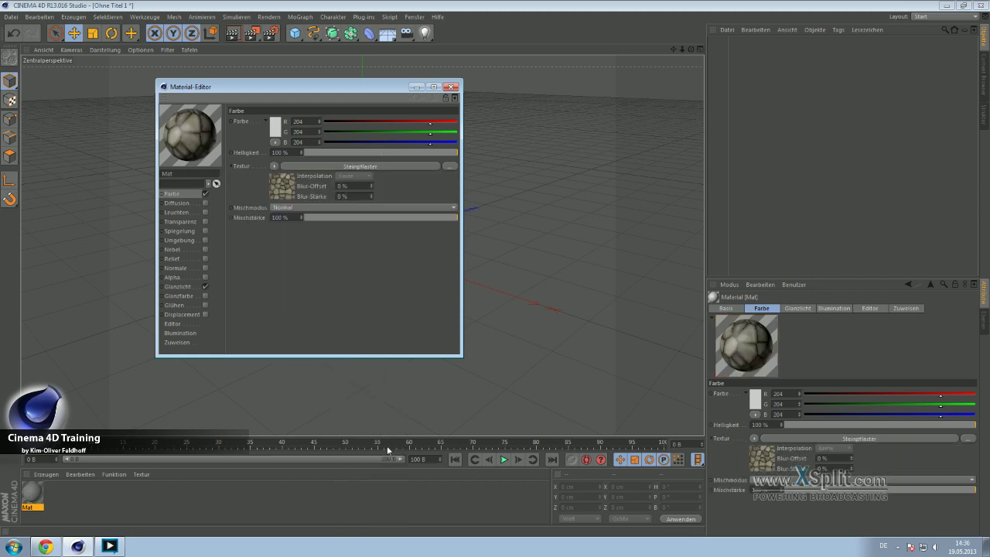
{"action": "left_click", "coordinate": [279, 196]}
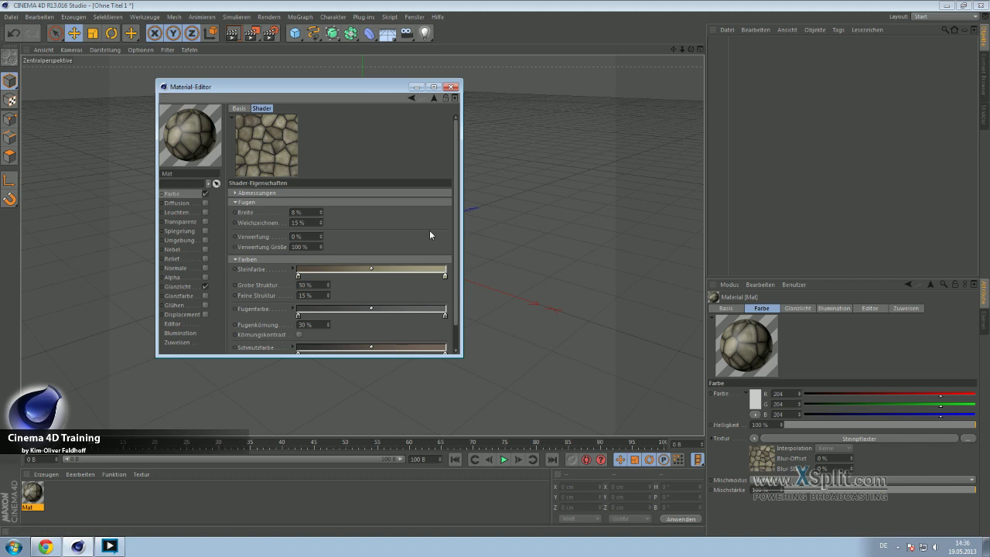
Step: Make both Steinfarbe knots white and reduce Grobe Struktur to 0%
{"action": "scroll", "coordinate": [457, 249], "scroll_direction": "down", "scroll_amount": 1}
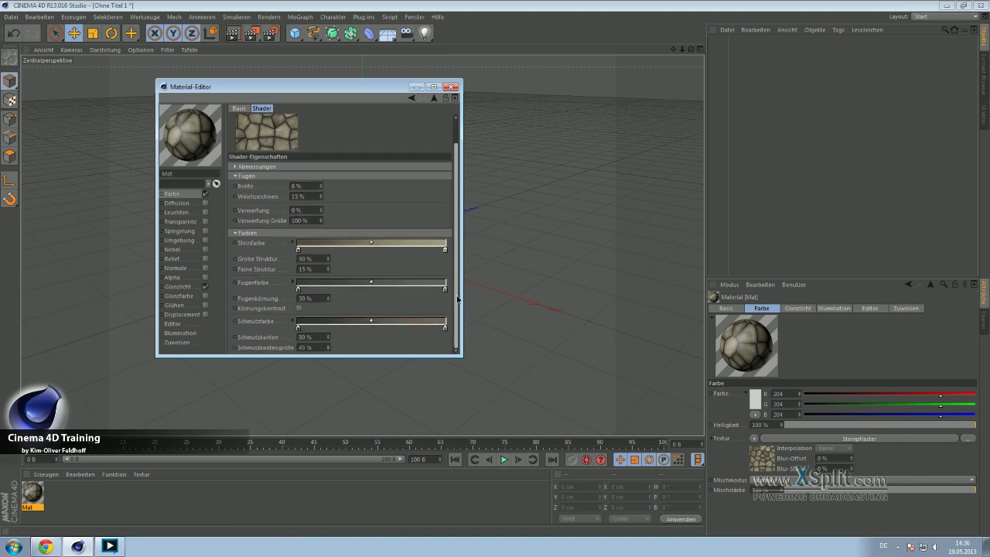
{"action": "left_click", "coordinate": [293, 245]}
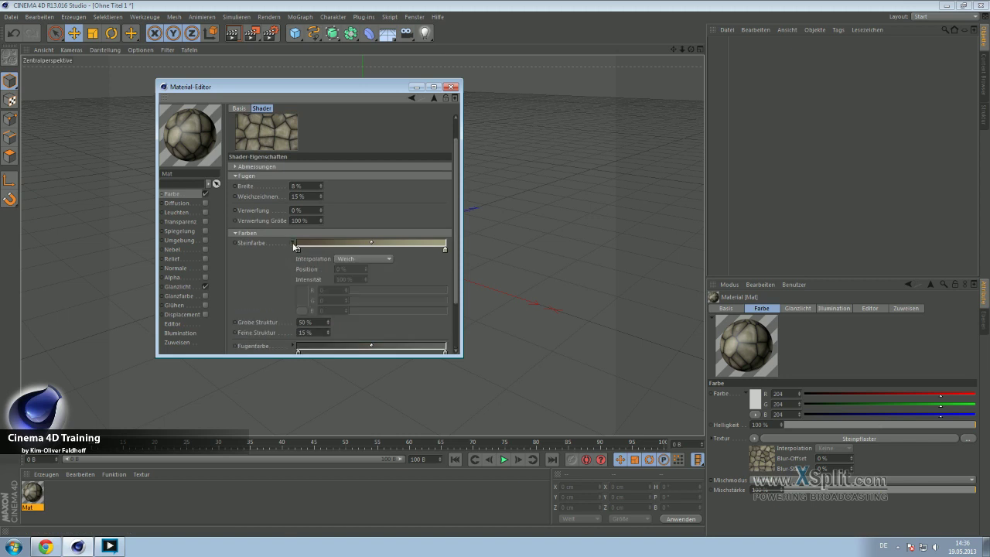
{"action": "left_click", "coordinate": [294, 246]}
{"action": "double_click", "coordinate": [299, 250]}
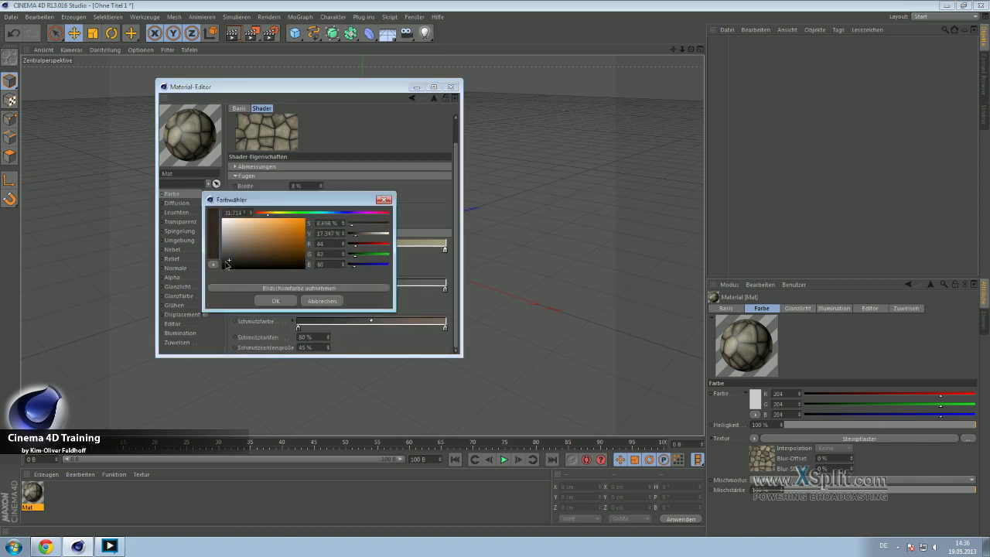
{"action": "left_click", "coordinate": [274, 303]}
{"action": "double_click", "coordinate": [445, 249]}
{"action": "left_click_drag", "start_coordinate": [366, 238], "coordinate": [328, 211]}
{"action": "left_click", "coordinate": [414, 299]}
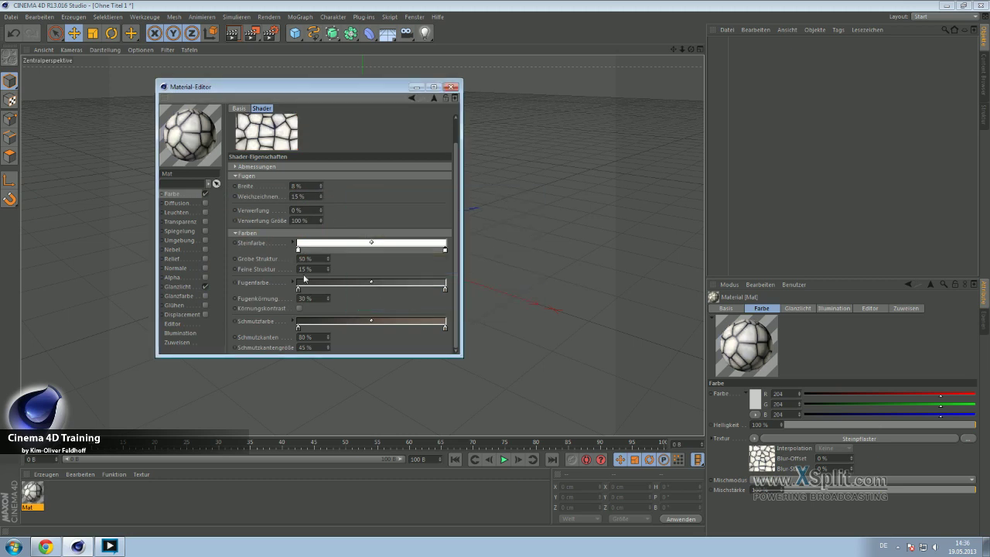
{"action": "left_click_drag", "start_coordinate": [328, 259], "coordinate": [331, 280]}
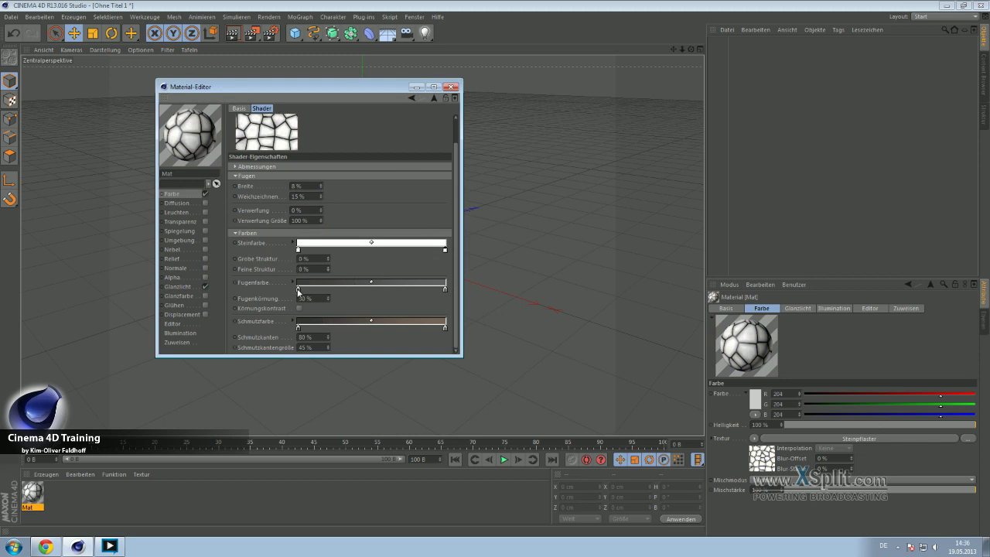
Step: Make both Fugenfarbe knots black and set Fugenkörnung and Schmutzkanten to 0%
{"action": "left_click", "coordinate": [298, 289]}
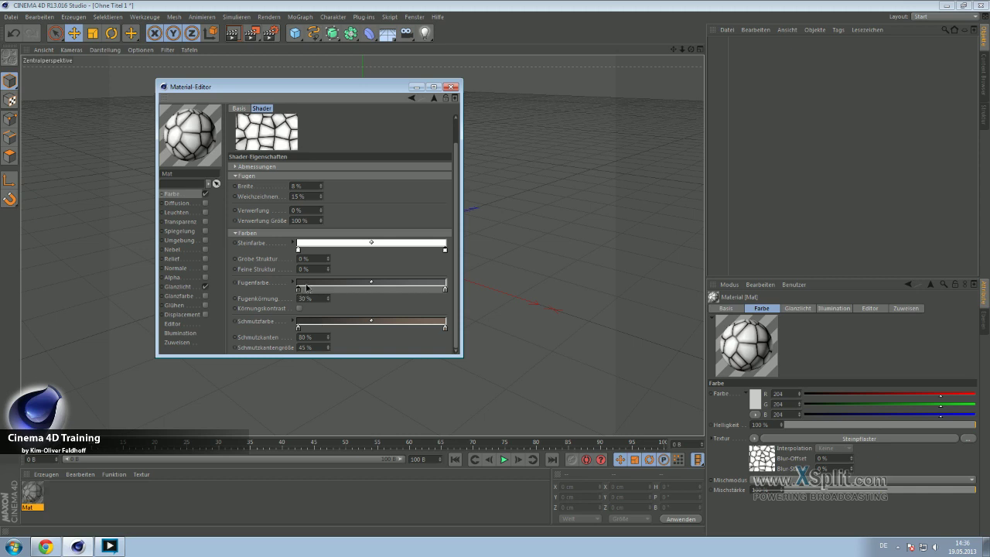
{"action": "double_click", "coordinate": [298, 289]}
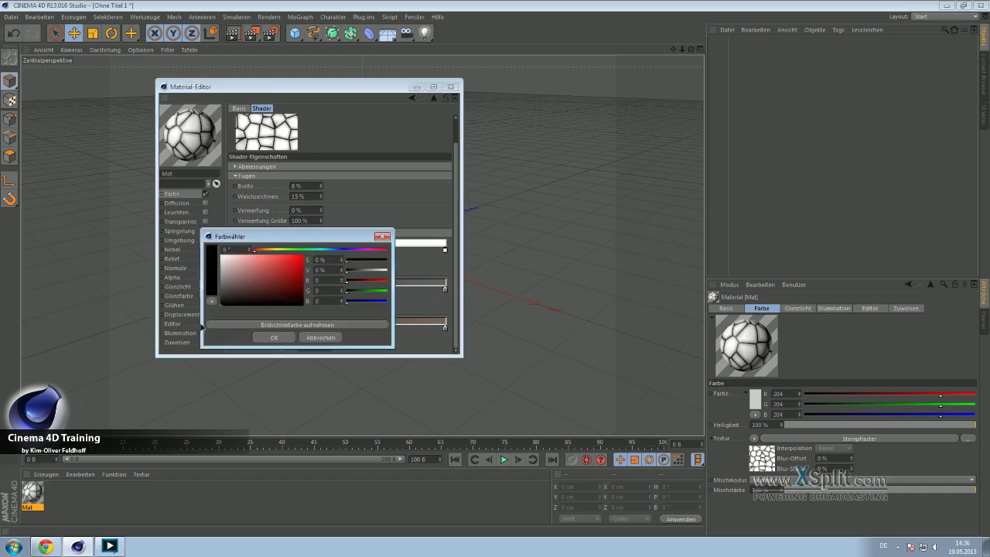
{"action": "left_click", "coordinate": [273, 337]}
{"action": "double_click", "coordinate": [445, 289]}
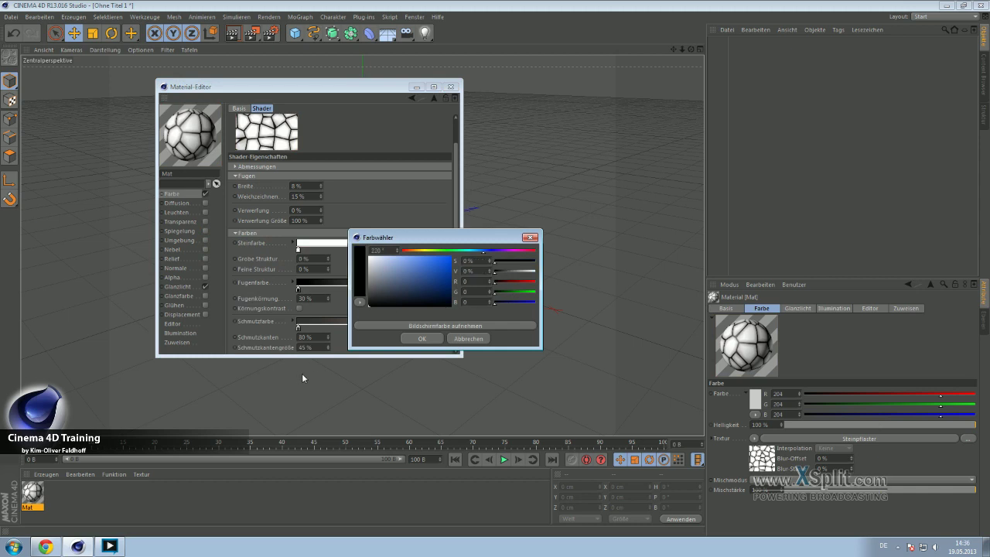
{"action": "left_click", "coordinate": [429, 338]}
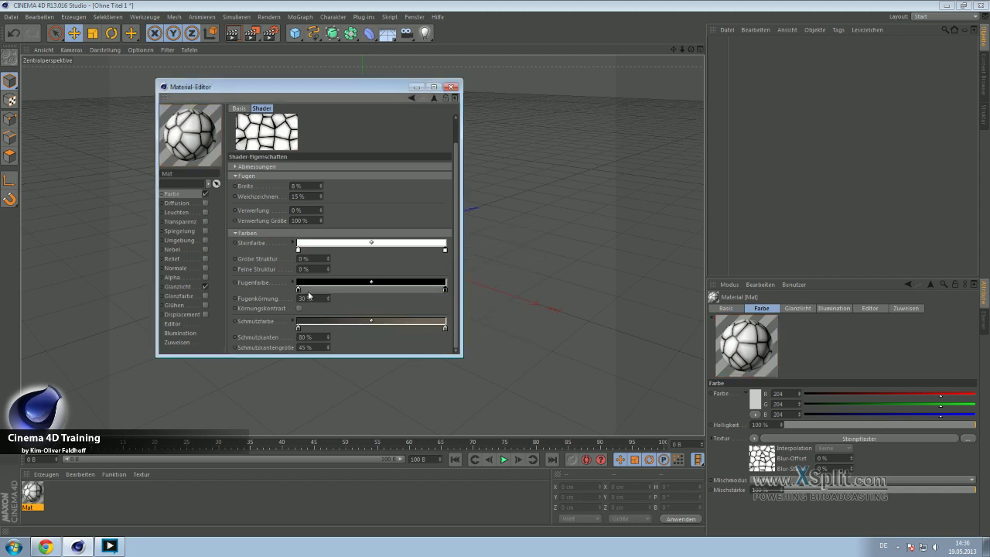
{"action": "left_click_drag", "start_coordinate": [328, 299], "coordinate": [306, 299]}
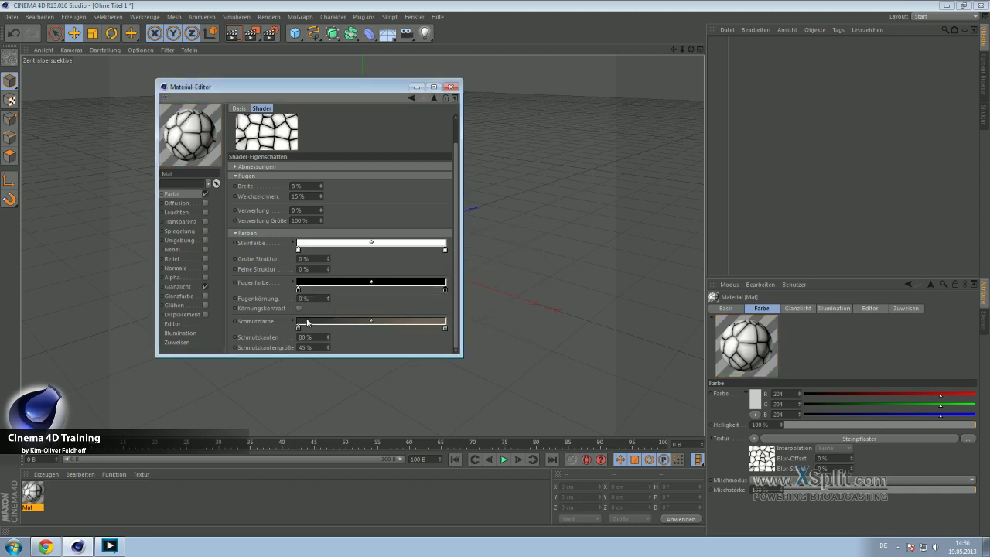
{"action": "left_click_drag", "start_coordinate": [328, 338], "coordinate": [328, 353]}
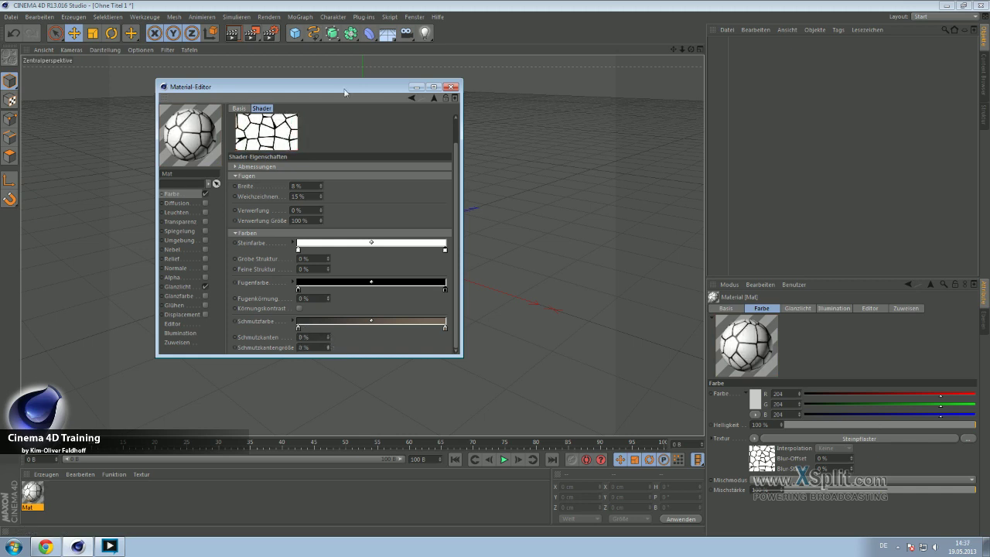
{"action": "right_click", "coordinate": [264, 137]}
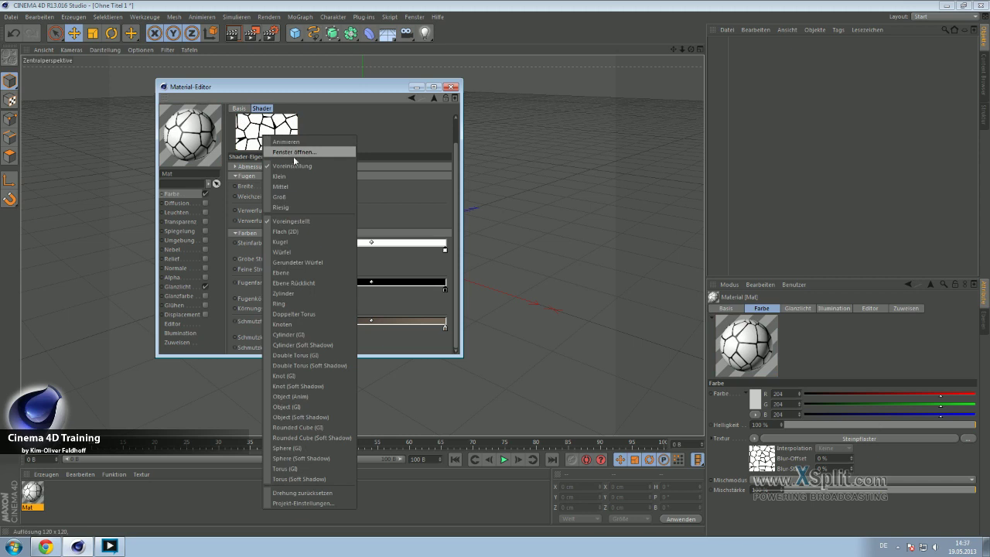
{"action": "left_click", "coordinate": [294, 153]}
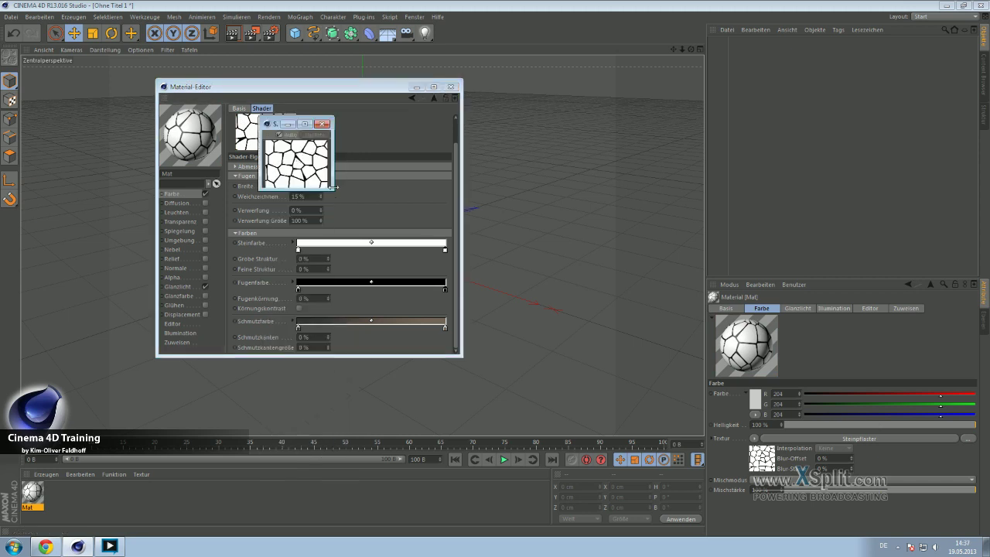
{"action": "left_click_drag", "start_coordinate": [333, 186], "coordinate": [624, 437]}
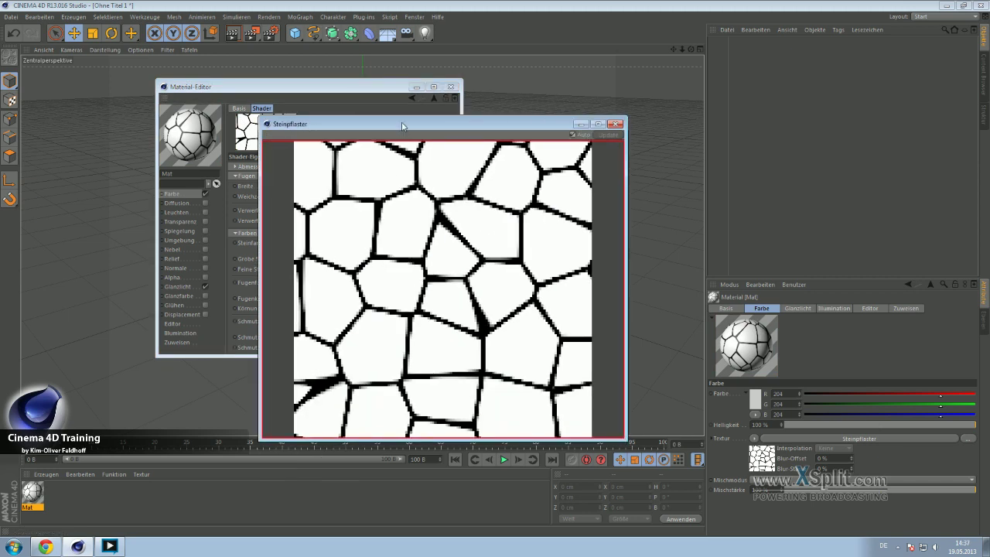
{"action": "left_click_drag", "start_coordinate": [402, 126], "coordinate": [358, 81]}
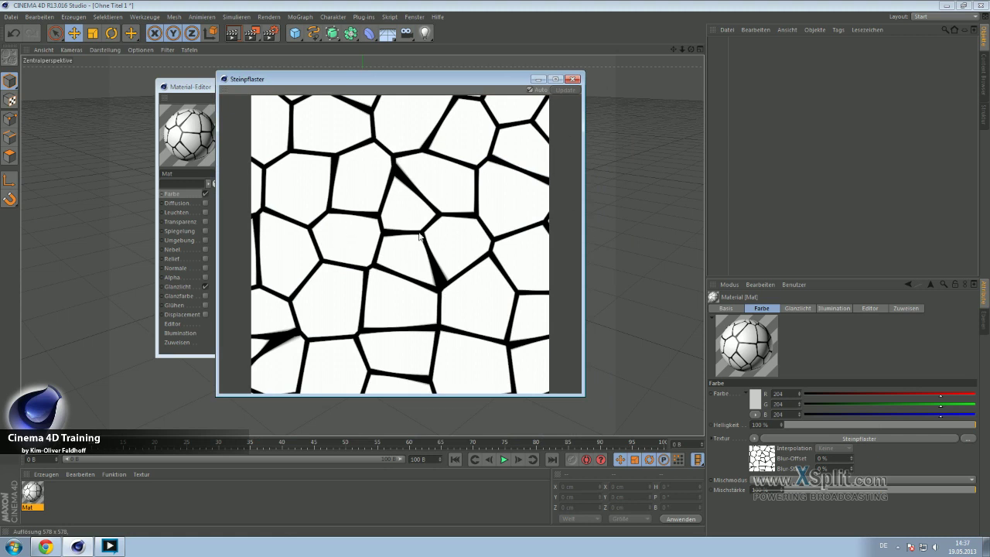
{"action": "left_click", "coordinate": [573, 79]}
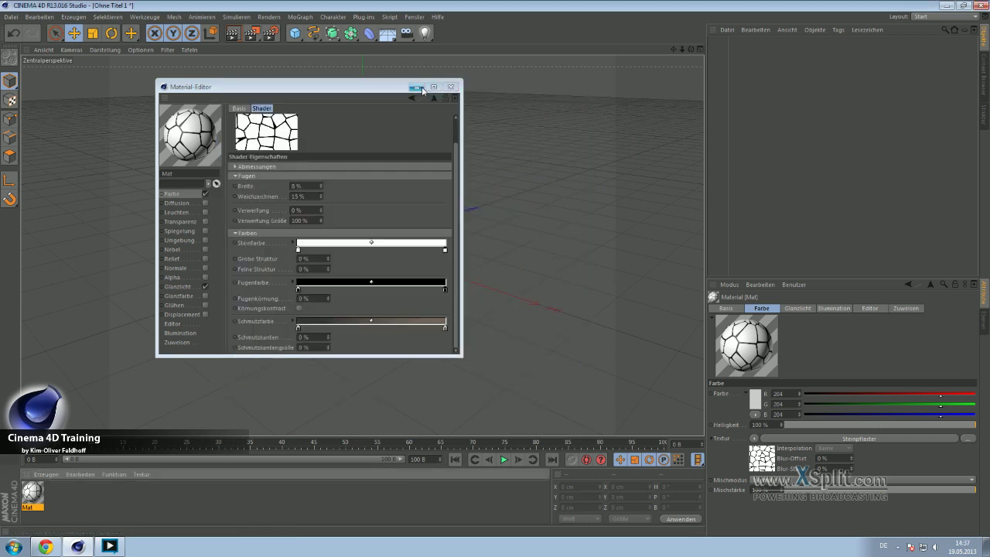
Step: Add a Boden floor, apply the Mat material, view it from a low angle, and reopen Mat
{"action": "left_click", "coordinate": [388, 32]}
{"action": "left_click", "coordinate": [244, 99]}
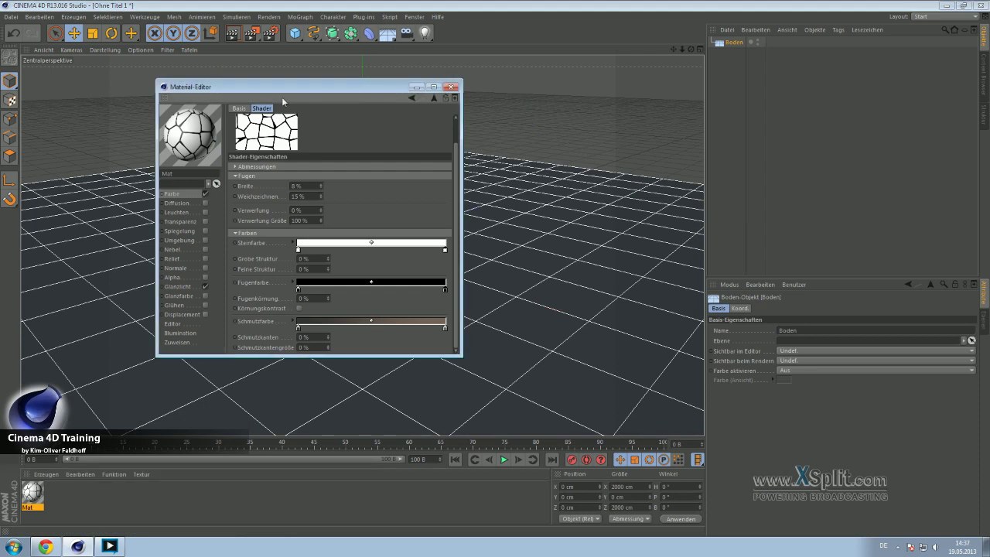
{"action": "left_click_drag", "start_coordinate": [244, 98], "coordinate": [84, 142]}
{"action": "left_click_drag", "start_coordinate": [32, 492], "coordinate": [439, 300]}
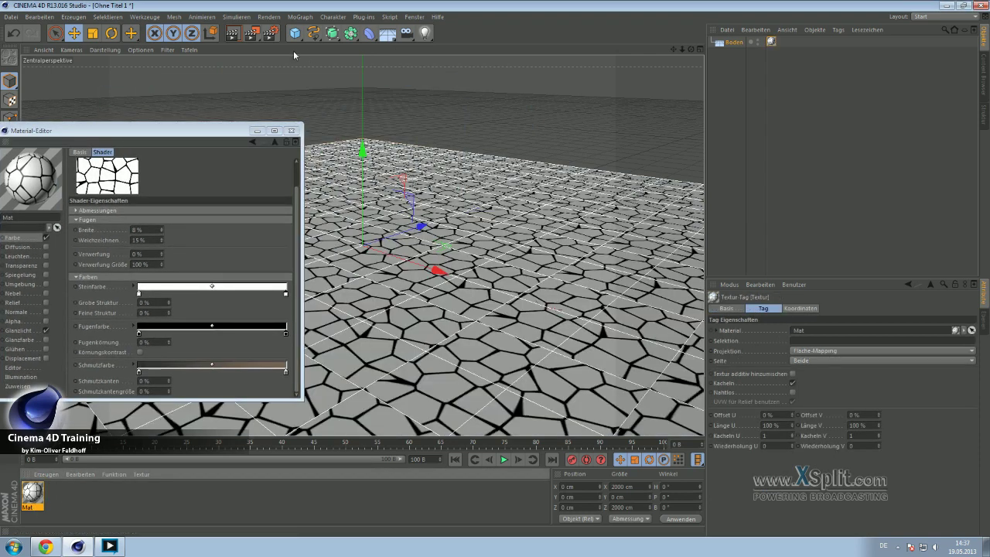
{"action": "left_click", "coordinate": [256, 130]}
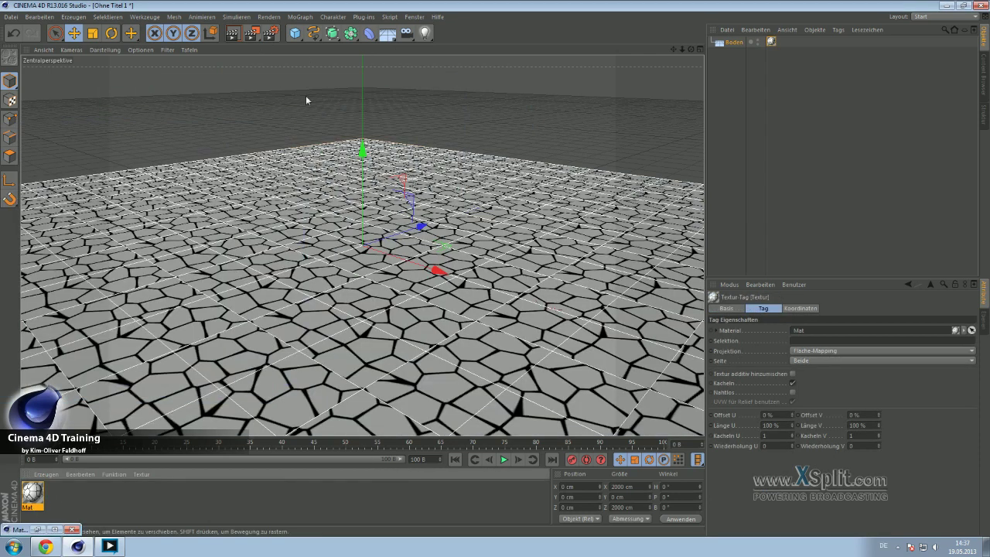
{"action": "left_click_drag", "start_coordinate": [266, 110], "coordinate": [534, 77], "text": "alt"}
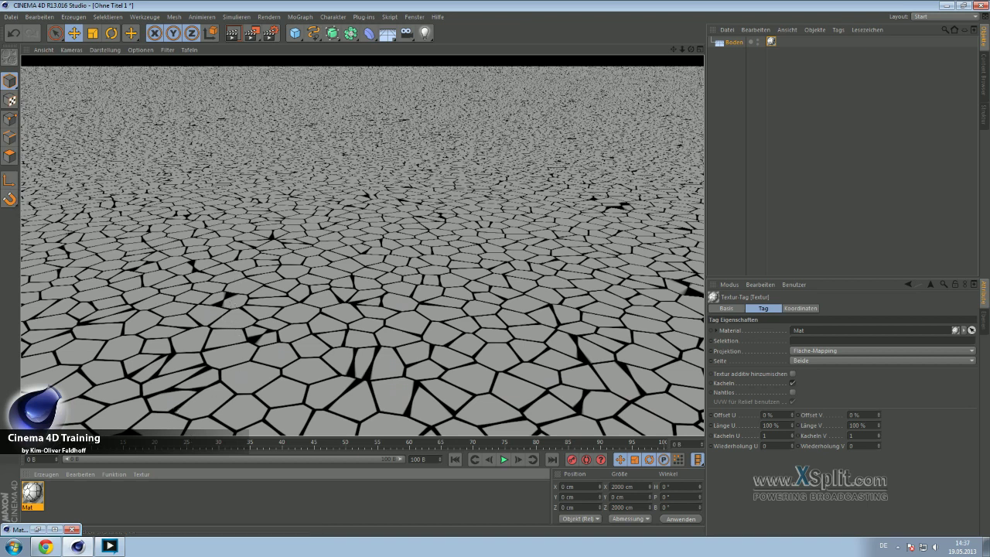
{"action": "double_click", "coordinate": [36, 488]}
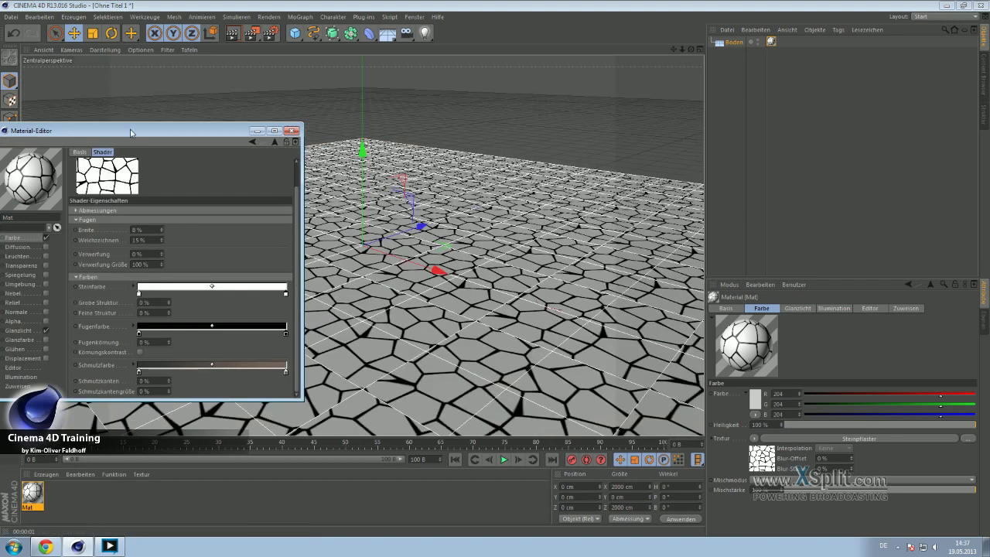
{"action": "left_click_drag", "start_coordinate": [131, 130], "coordinate": [340, 114]}
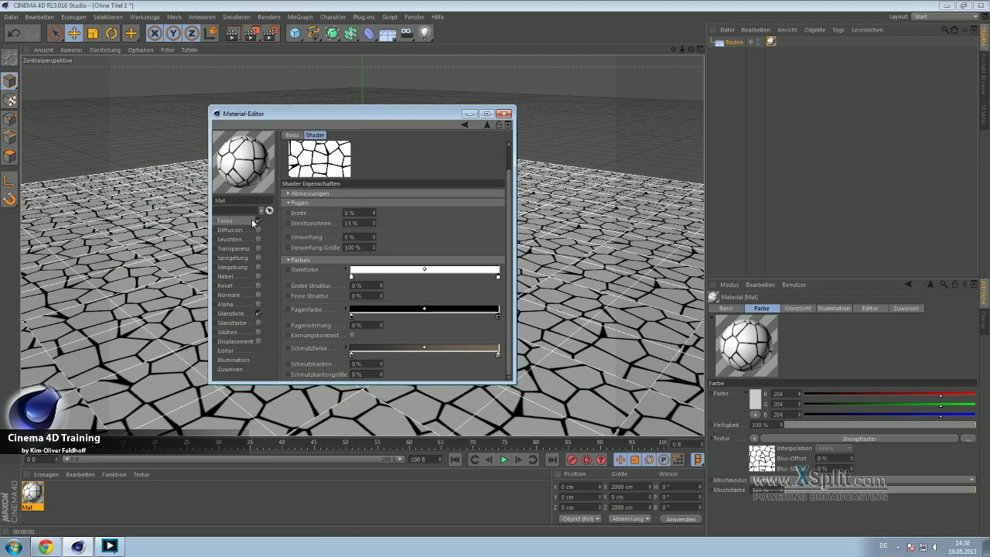
Step: Load an Ebene layer shader with a Steinpflaster layer into Displacement and enable the channel
{"action": "left_click", "coordinate": [251, 220]}
{"action": "left_click", "coordinate": [328, 193]}
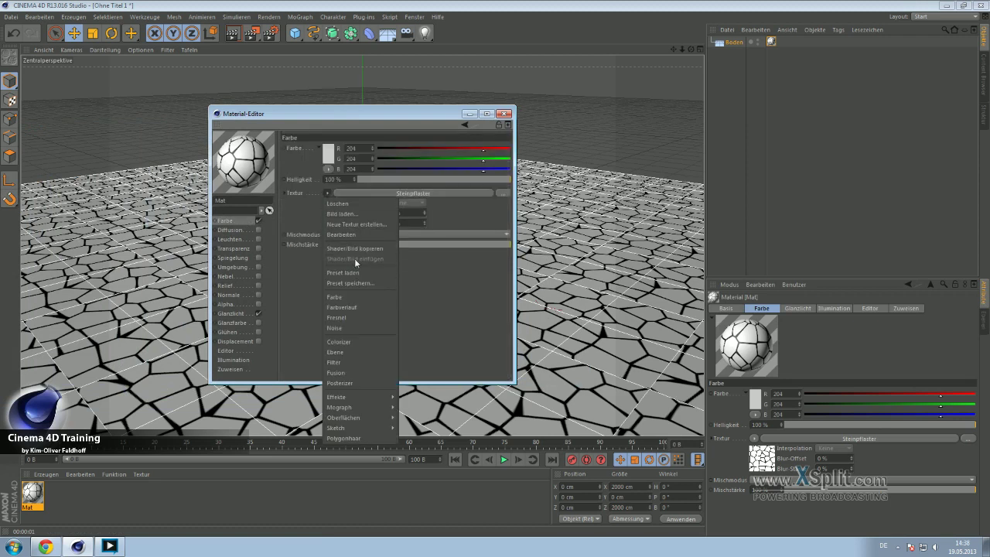
{"action": "left_click", "coordinate": [359, 249]}
{"action": "left_click", "coordinate": [240, 342]}
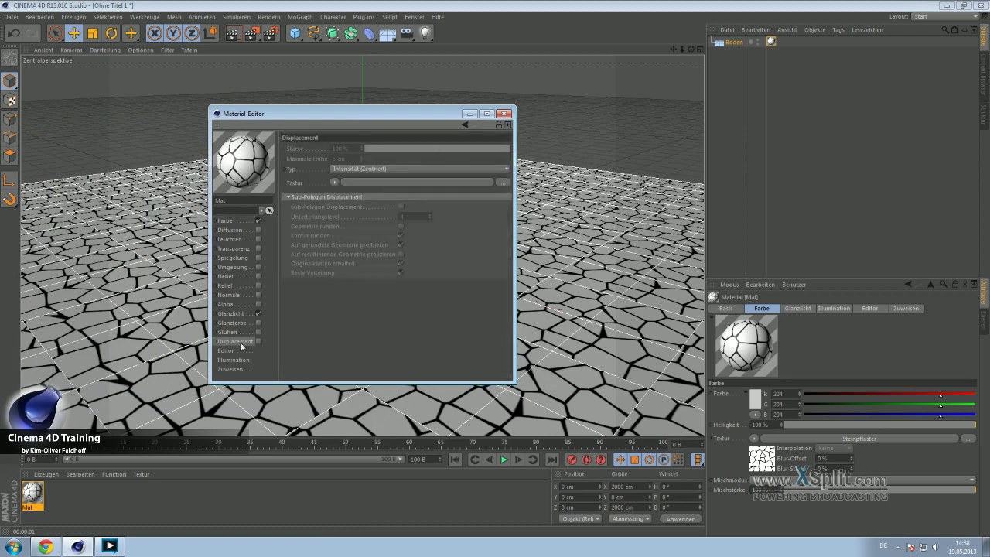
{"action": "left_click", "coordinate": [335, 183]}
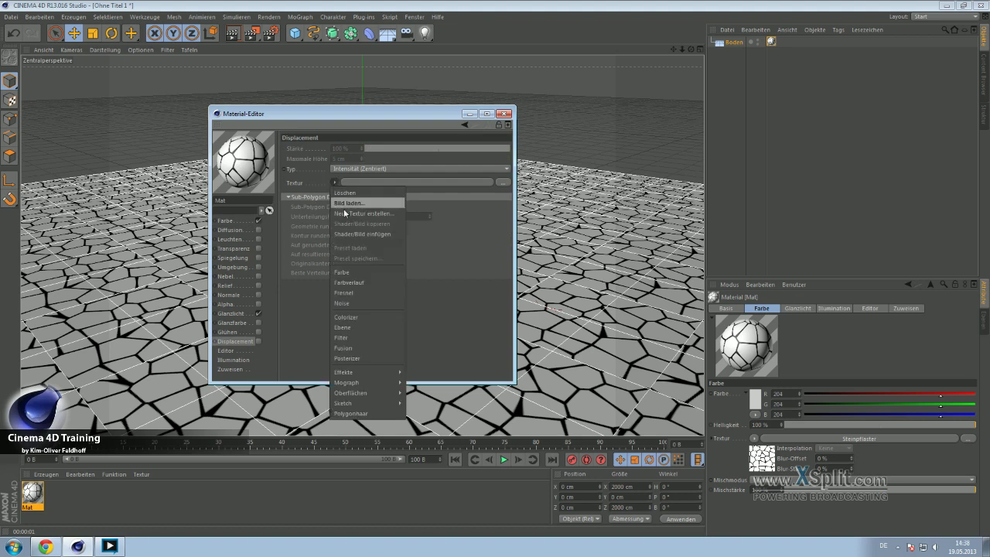
{"action": "left_click", "coordinate": [367, 327]}
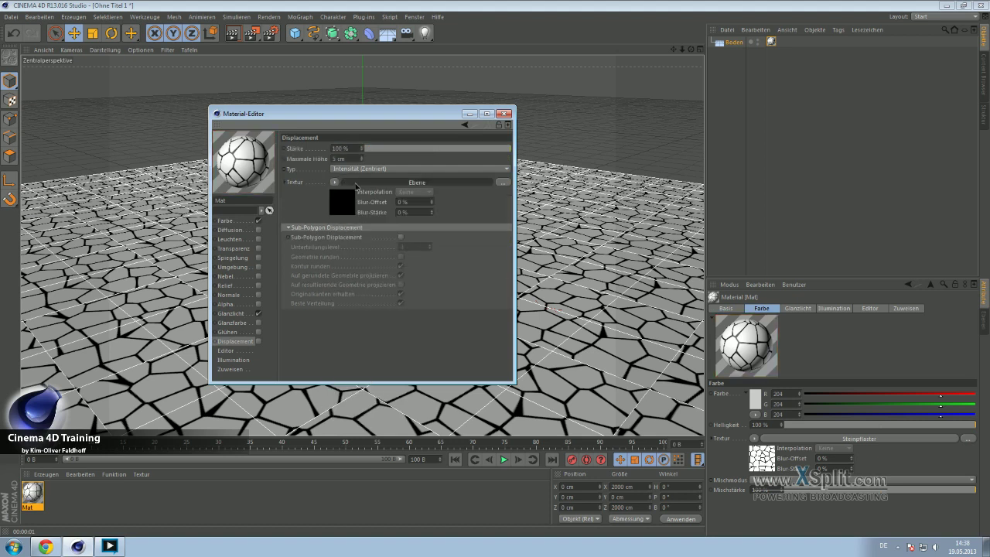
{"action": "left_click", "coordinate": [354, 185]}
{"action": "left_click", "coordinate": [321, 230]}
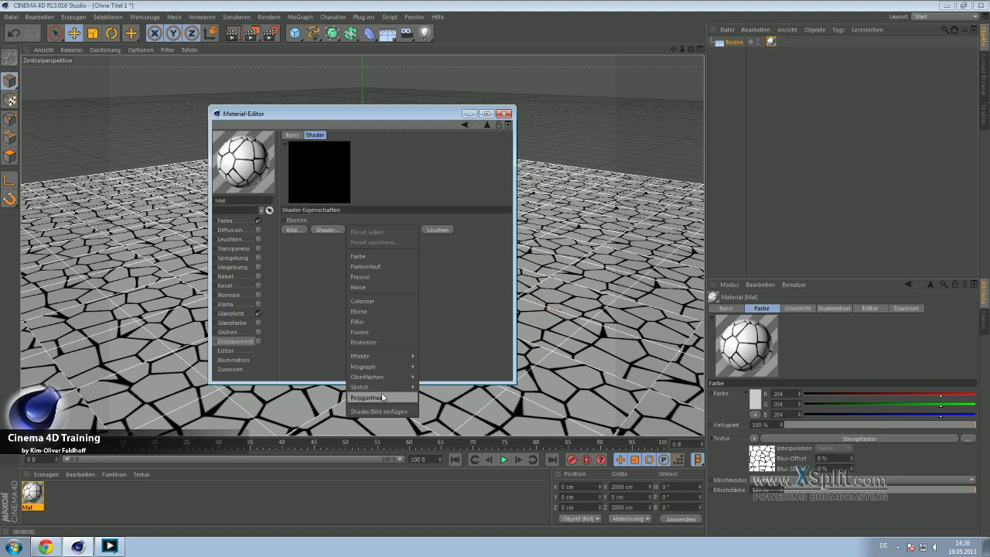
{"action": "left_click", "coordinate": [386, 412]}
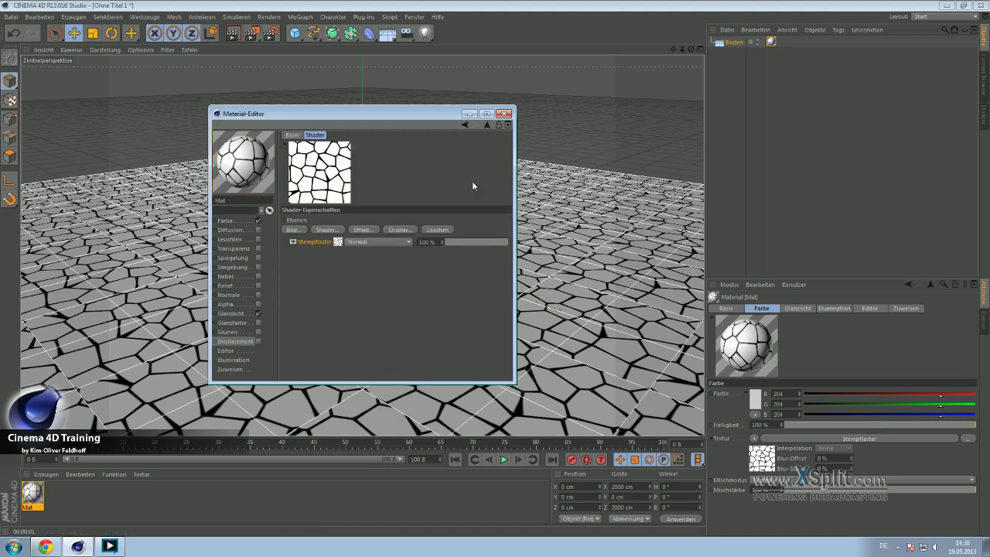
{"action": "left_click", "coordinate": [258, 340]}
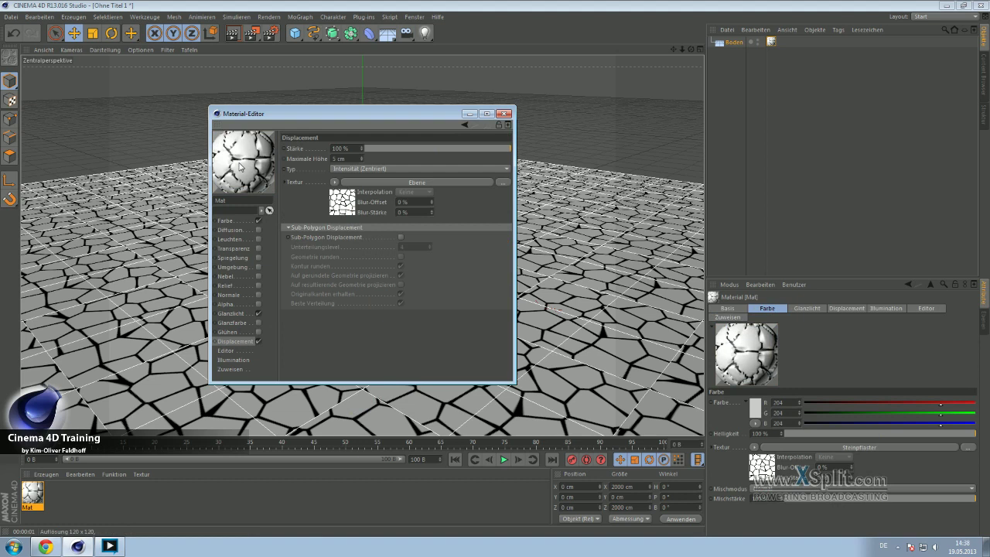
Step: Render a test image with Ctrl+R and reopen the Mat material
{"action": "left_click", "coordinate": [503, 113]}
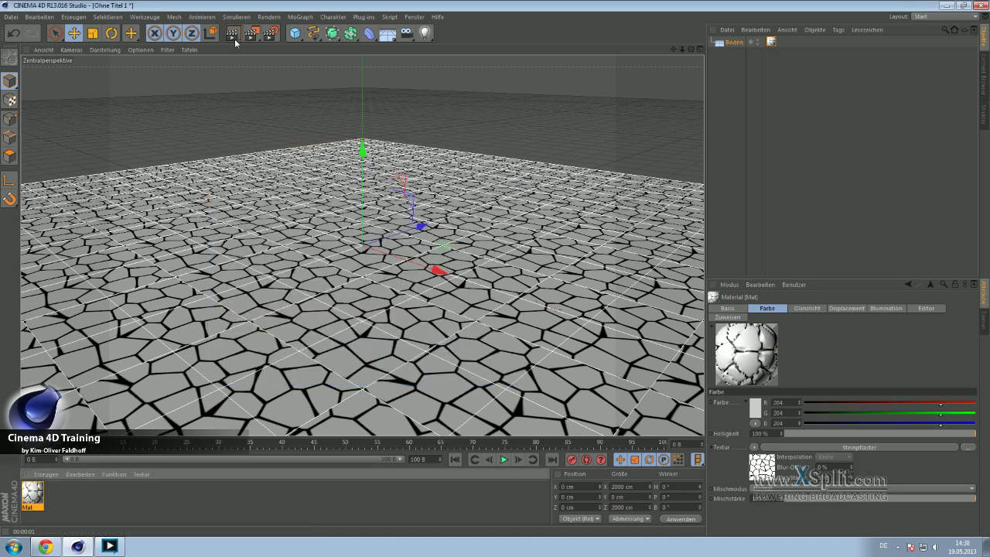
{"action": "key", "text": "ctrl+r"}
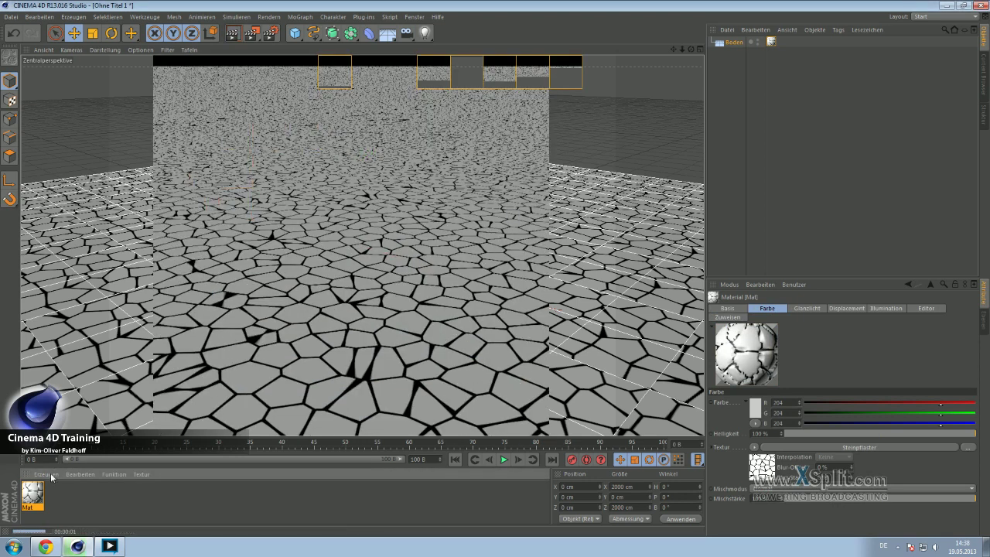
{"action": "double_click", "coordinate": [771, 41]}
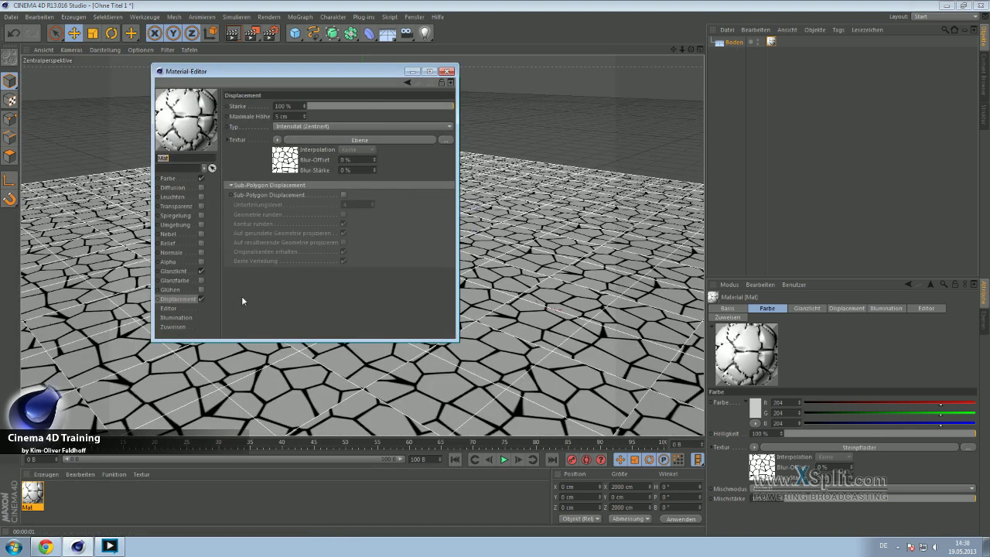
Step: Replace the Boden floor with an editable Plane and apply Mat to it
{"action": "left_click", "coordinate": [727, 45]}
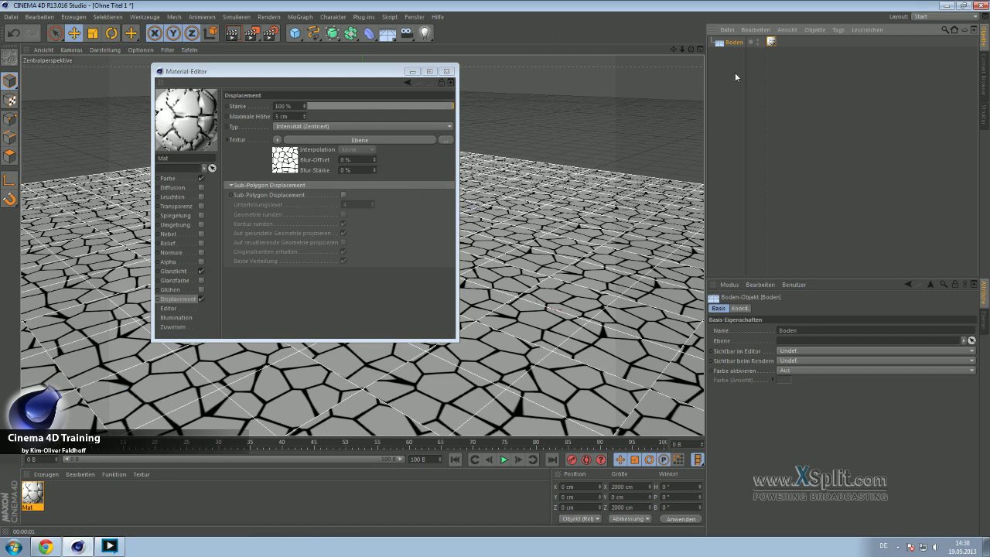
{"action": "key", "text": "Delete"}
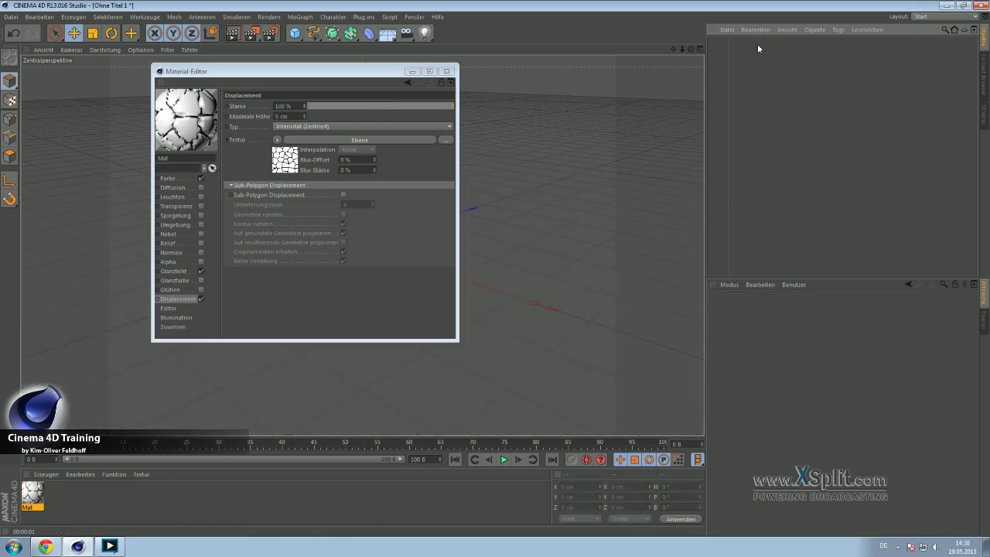
{"action": "left_click_drag", "start_coordinate": [293, 33], "coordinate": [421, 61]}
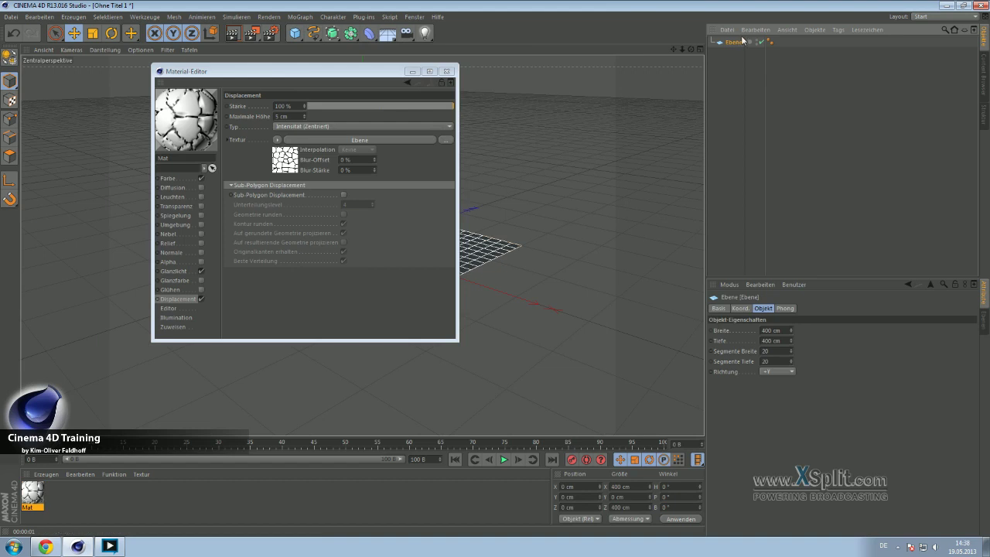
{"action": "key", "text": "c"}
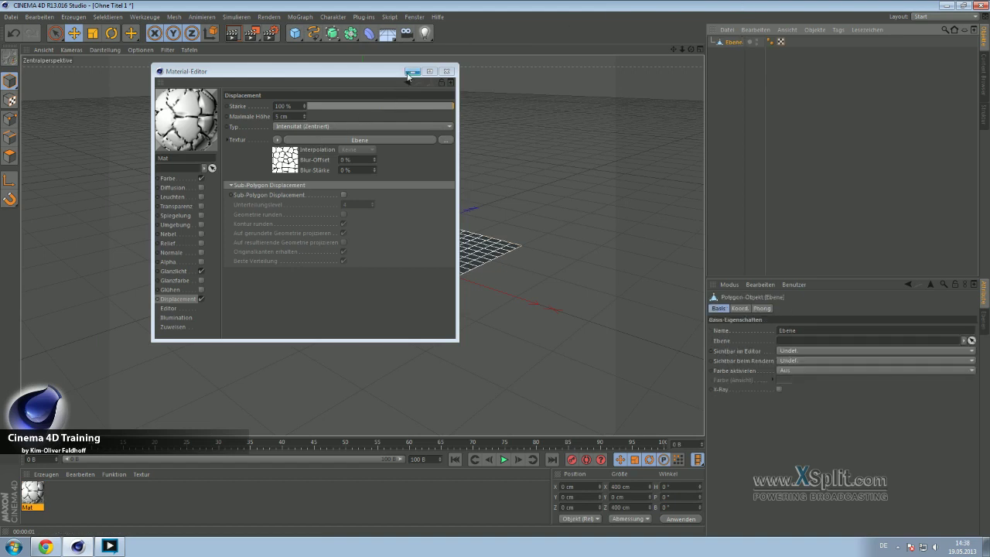
{"action": "left_click_drag", "start_coordinate": [33, 492], "coordinate": [496, 258]}
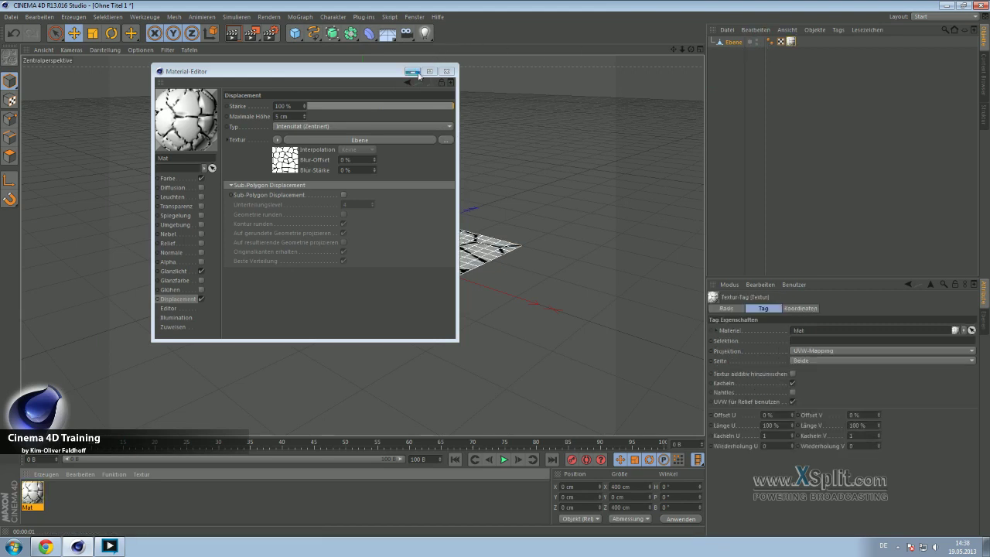
Step: Render a preview of the displaced plane and reopen Mat's colour channel
{"action": "left_click", "coordinate": [417, 73]}
{"action": "left_click", "coordinate": [232, 32]}
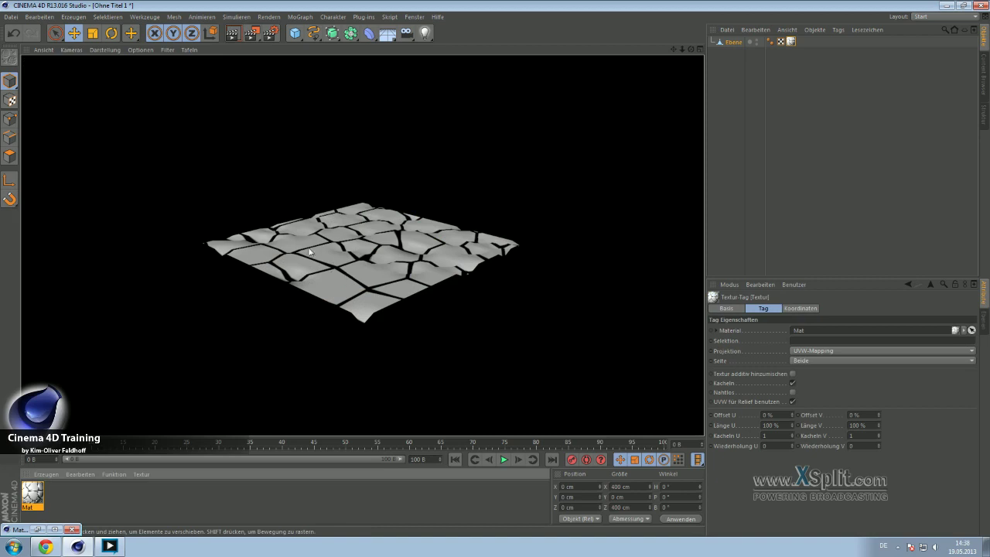
{"action": "double_click", "coordinate": [32, 493]}
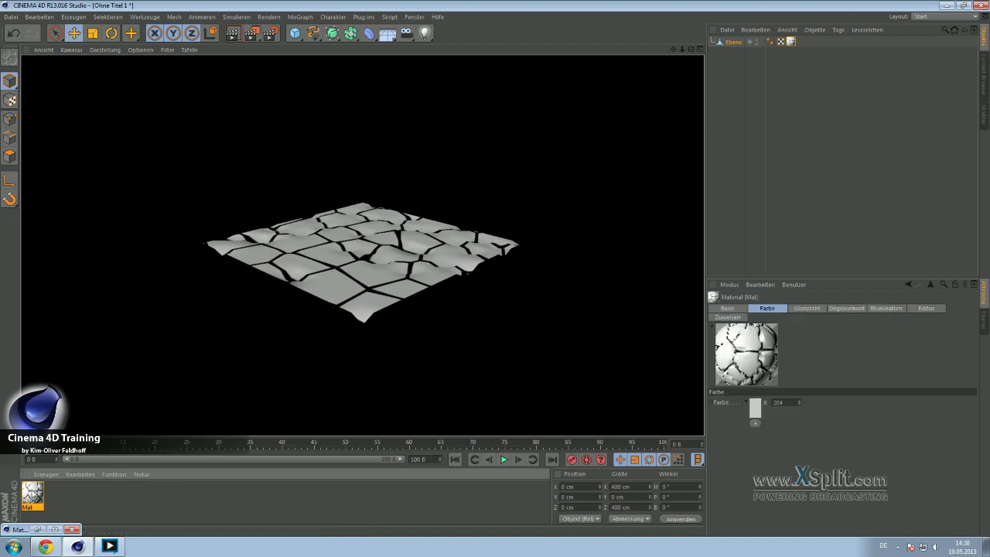
{"action": "left_click", "coordinate": [168, 178]}
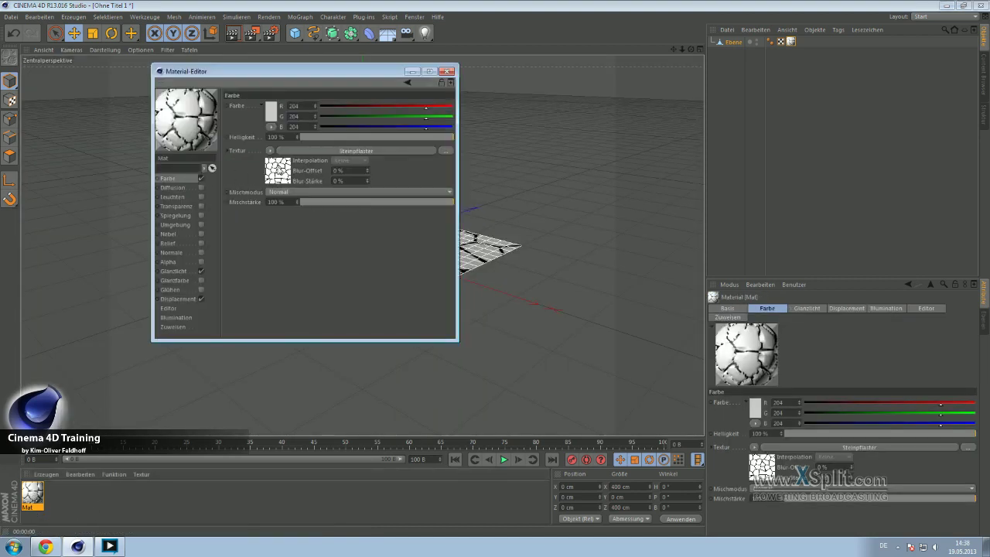
Step: Set both Steinfarbe gradient knots of the Steinpflaster shader to red
{"action": "left_click", "coordinate": [277, 170]}
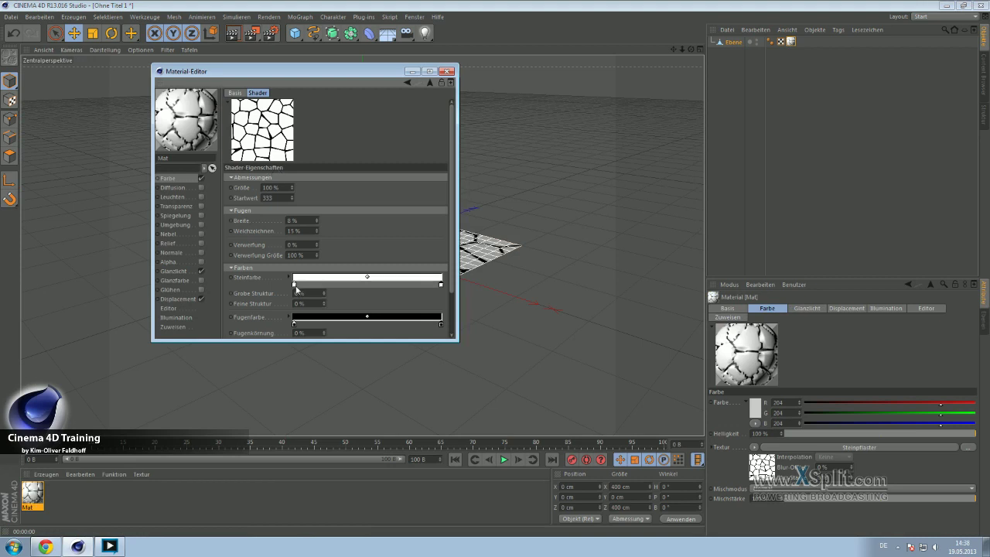
{"action": "double_click", "coordinate": [297, 285]}
{"action": "left_click", "coordinate": [280, 334]}
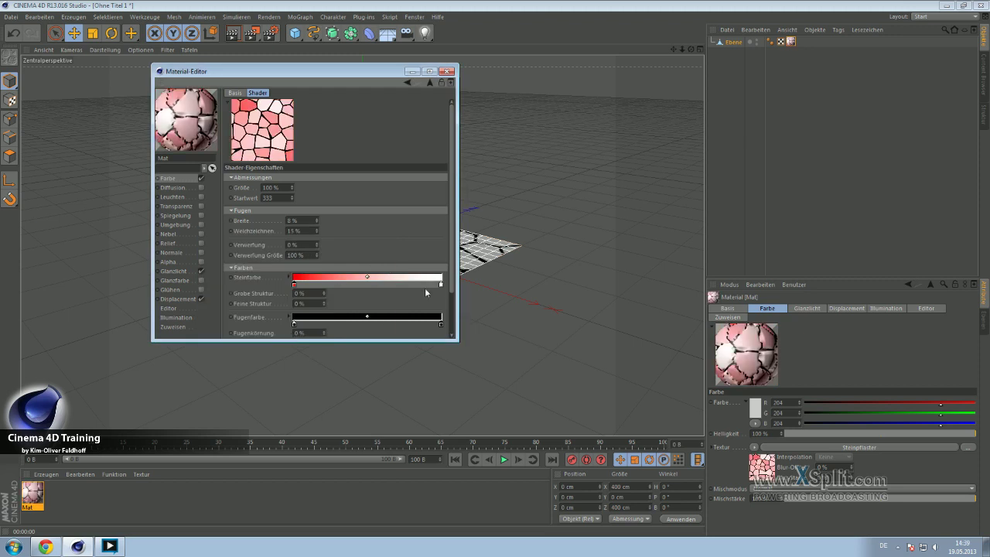
{"action": "double_click", "coordinate": [424, 286]}
{"action": "left_click_drag", "start_coordinate": [386, 283], "coordinate": [475, 243]}
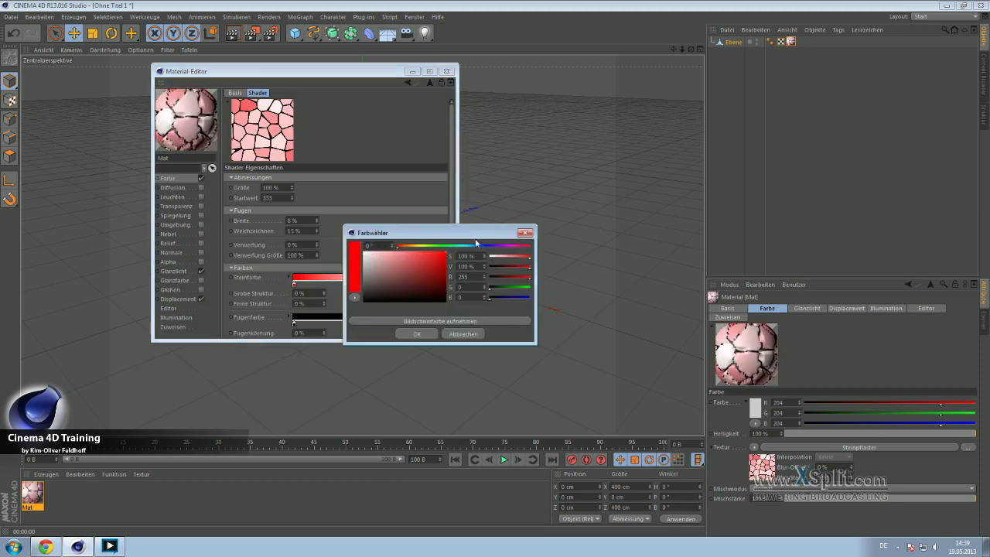
{"action": "left_click", "coordinate": [412, 334]}
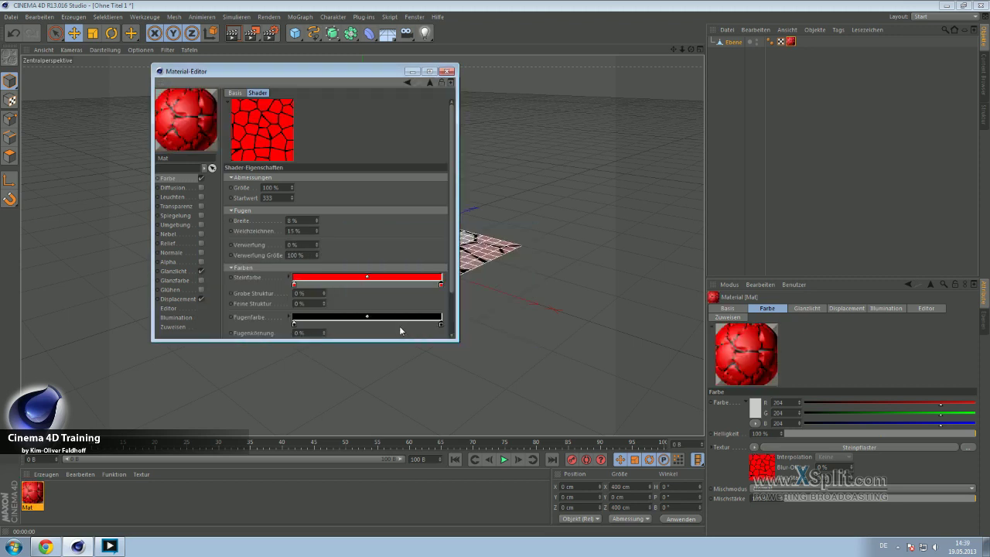
Step: Set both Fugenfarbe gradient knots to fully saturated bright green
{"action": "double_click", "coordinate": [294, 324]}
{"action": "left_click", "coordinate": [293, 285]}
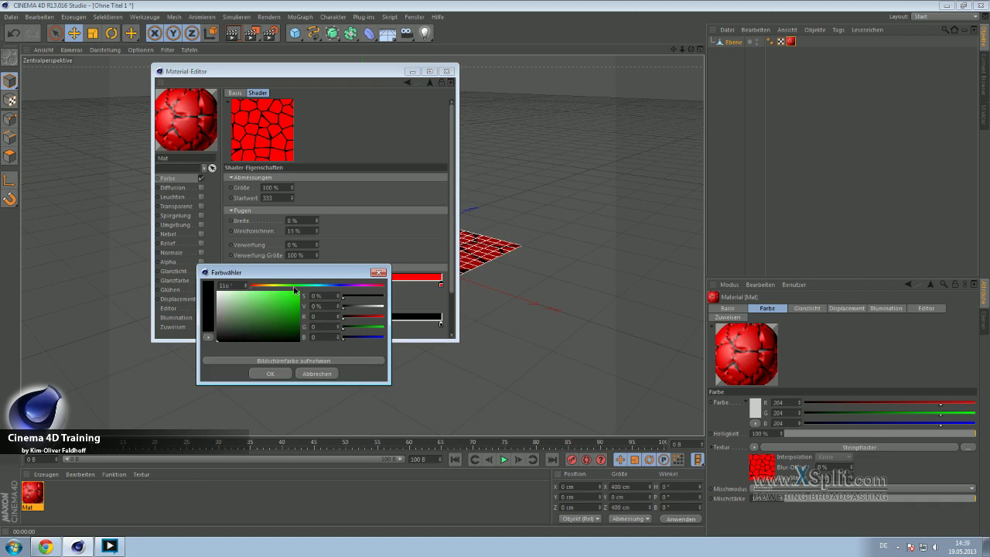
{"action": "left_click_drag", "start_coordinate": [298, 292], "coordinate": [354, 263]}
{"action": "left_click", "coordinate": [277, 375]}
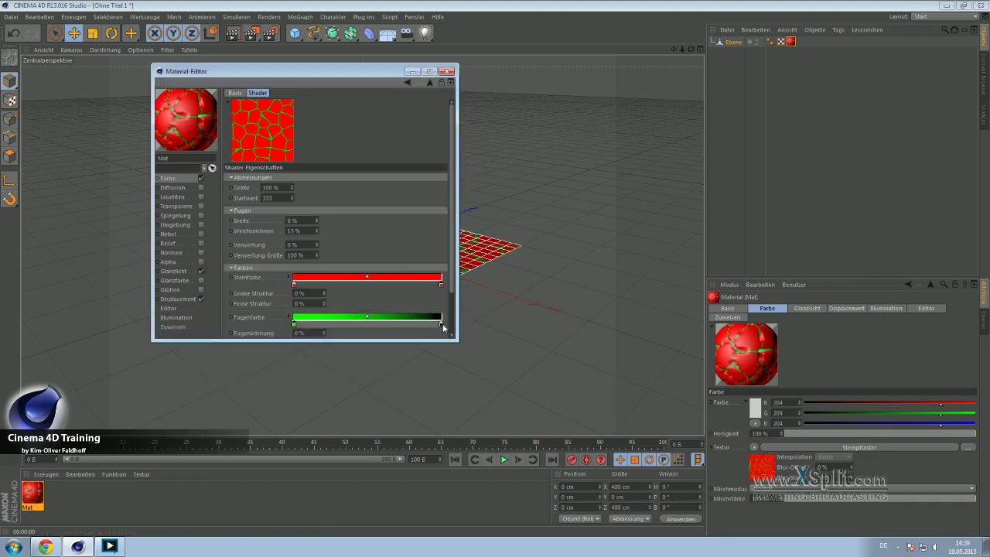
{"action": "double_click", "coordinate": [441, 326]}
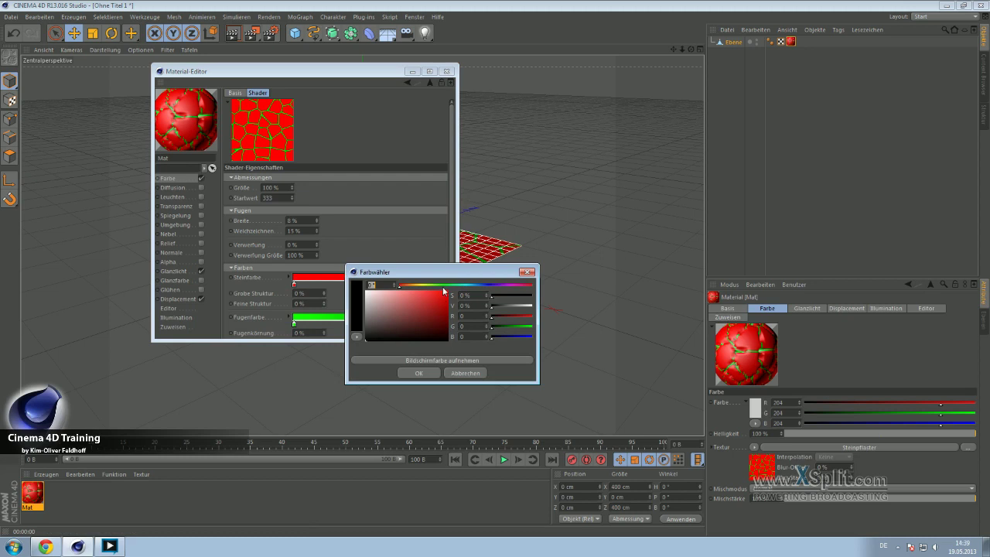
{"action": "left_click", "coordinate": [464, 284]}
{"action": "left_click", "coordinate": [447, 289]}
{"action": "left_click", "coordinate": [418, 373]}
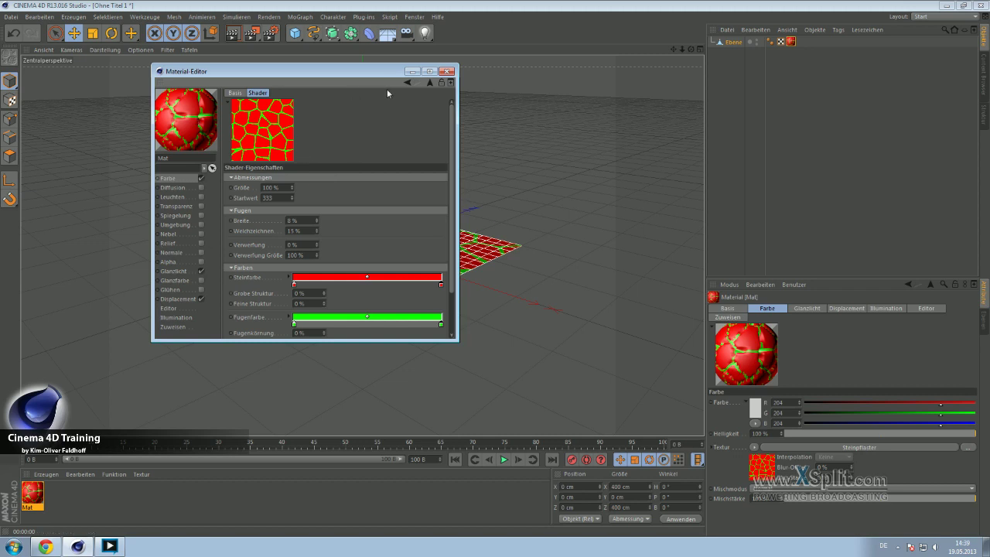
{"action": "scroll", "coordinate": [468, 276], "scroll_direction": "up", "scroll_amount": 3}
{"action": "scroll", "coordinate": [486, 229], "scroll_direction": "up", "scroll_amount": 3}
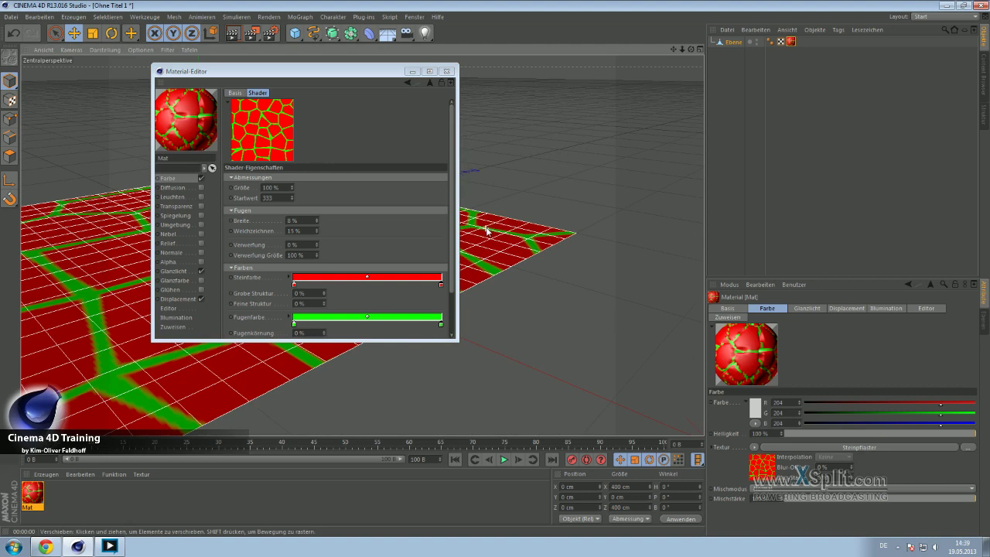
Step: Turn on sub-polygon displacement in Mat's Displacement settings
{"action": "left_click", "coordinate": [412, 71]}
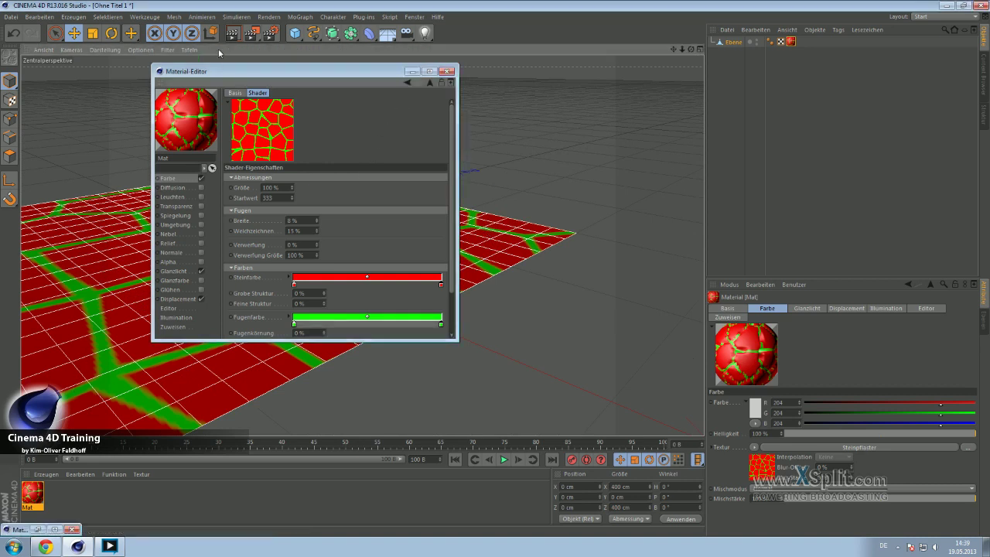
{"action": "double_click", "coordinate": [36, 495]}
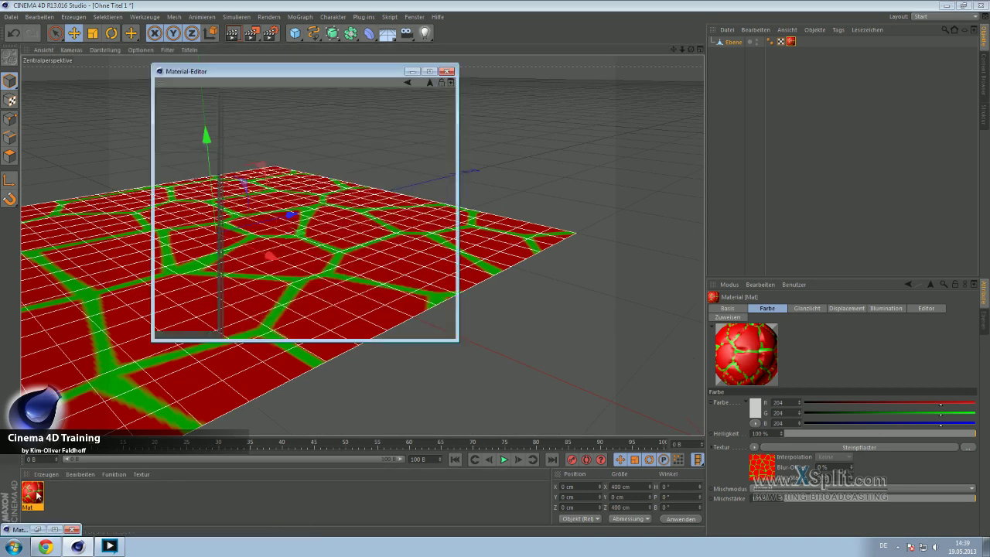
{"action": "left_click", "coordinate": [174, 300]}
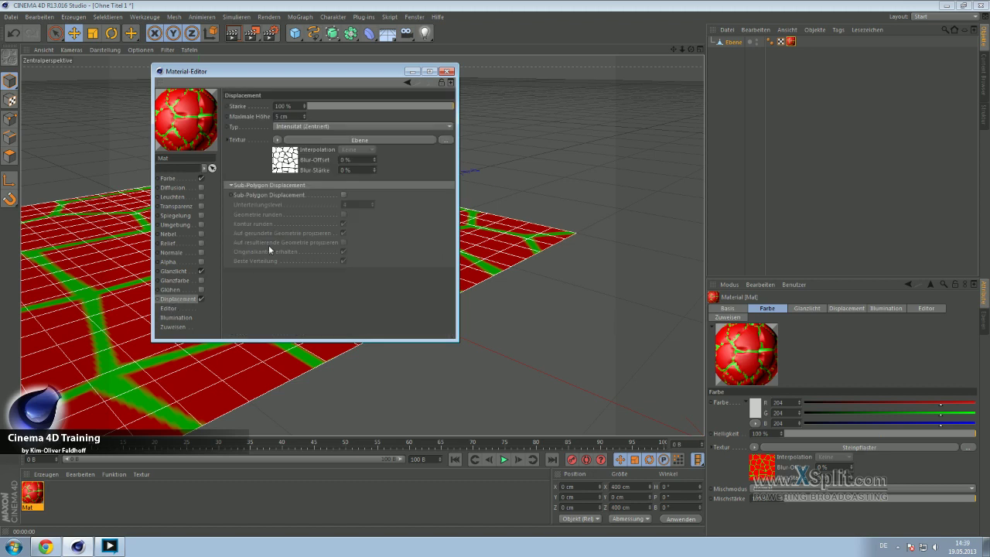
{"action": "left_click", "coordinate": [343, 195]}
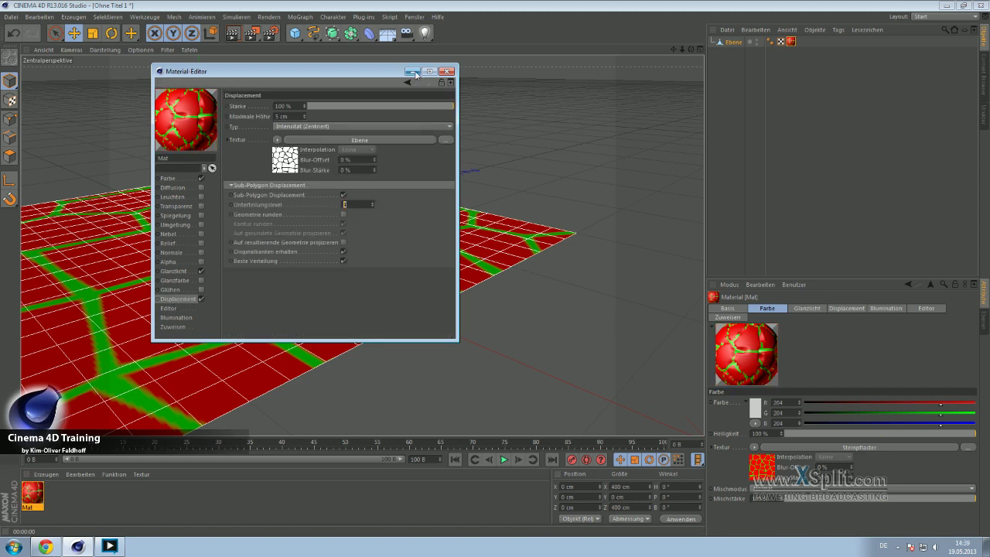
{"action": "left_click", "coordinate": [413, 71]}
Step: Move one polygon of the plane up and left, then render the view
{"action": "left_click", "coordinate": [201, 390]}
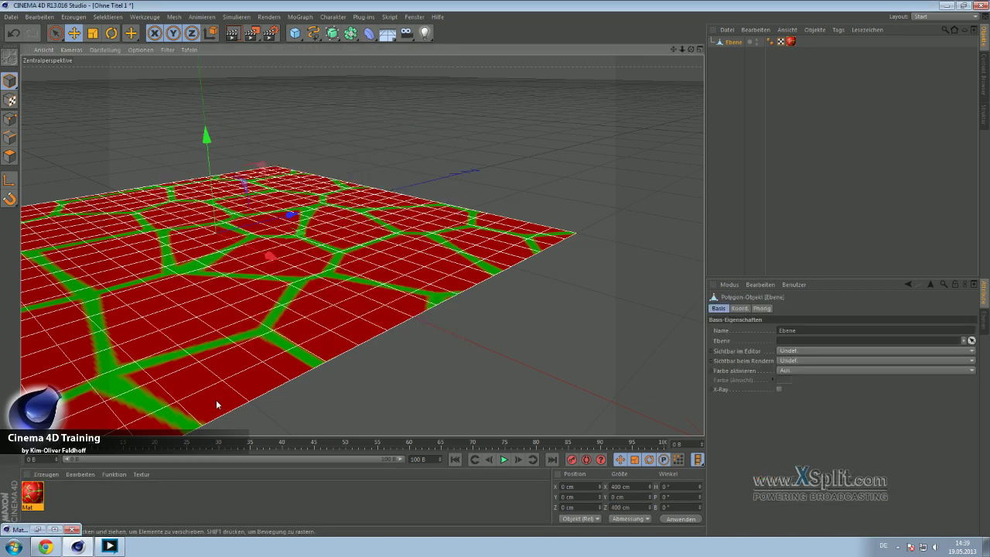
{"action": "left_click", "coordinate": [11, 156]}
{"action": "left_click", "coordinate": [246, 385]}
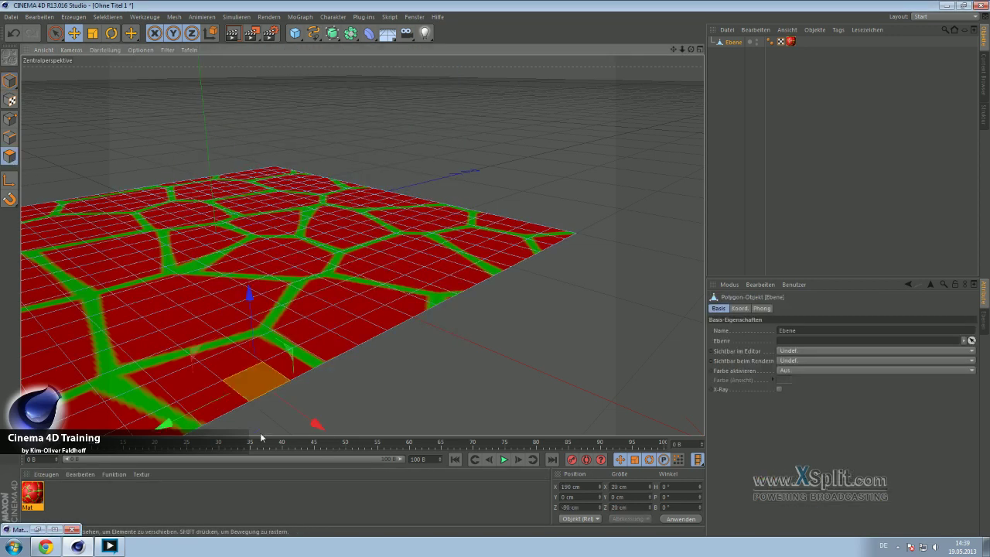
{"action": "left_click_drag", "start_coordinate": [255, 391], "coordinate": [156, 312]}
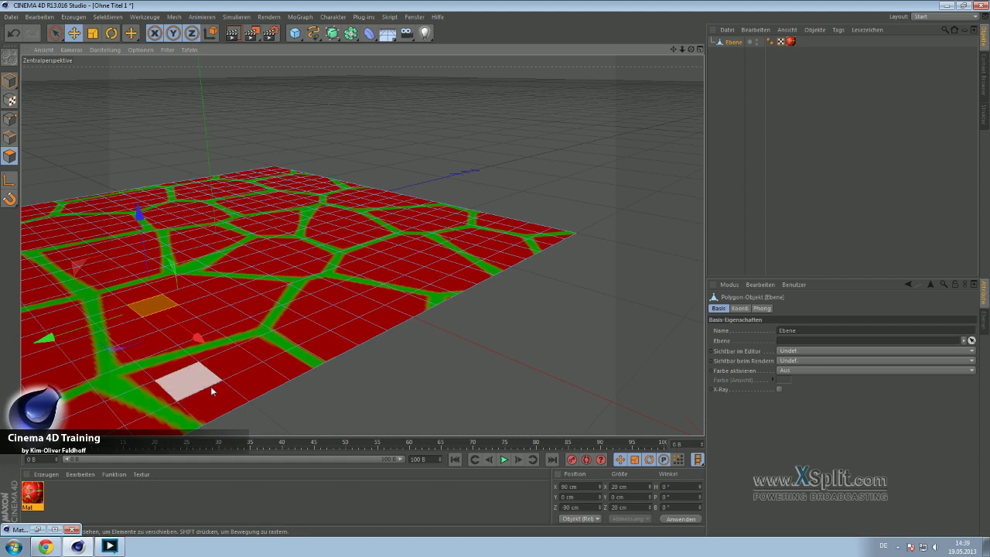
{"action": "left_click", "coordinate": [232, 34]}
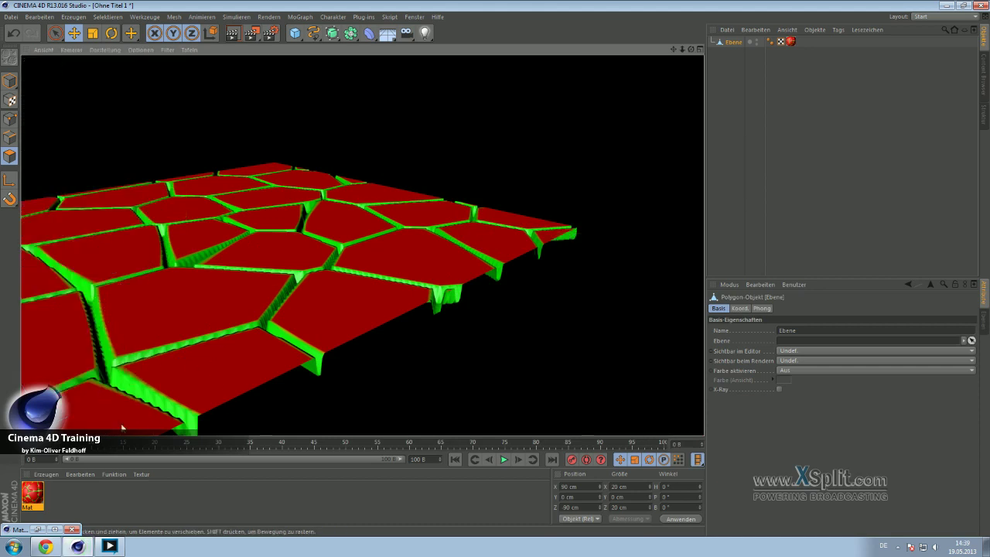
Step: Set Mat's displacement Unterteilungslevel to 5, check the result, and reopen the editor
{"action": "left_click", "coordinate": [27, 496]}
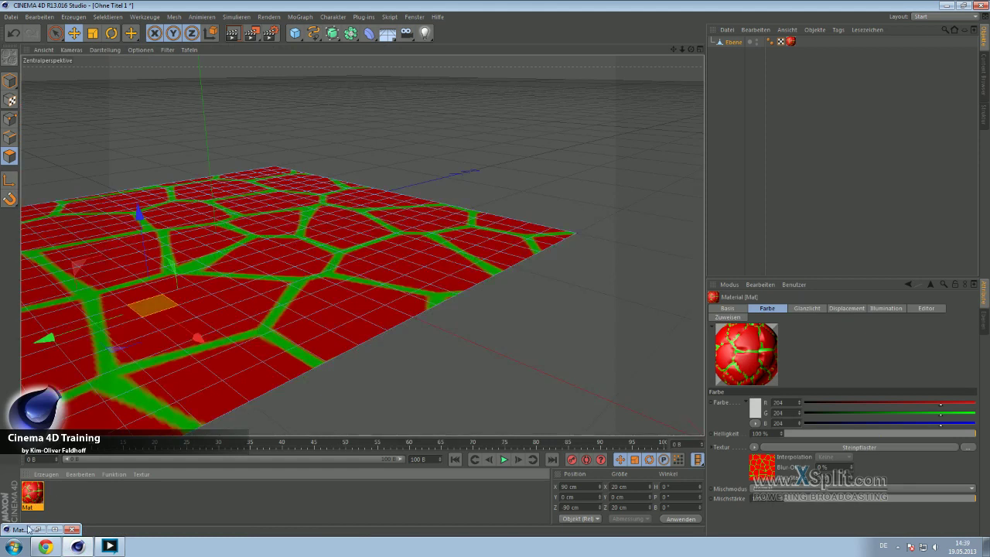
{"action": "double_click", "coordinate": [28, 529]}
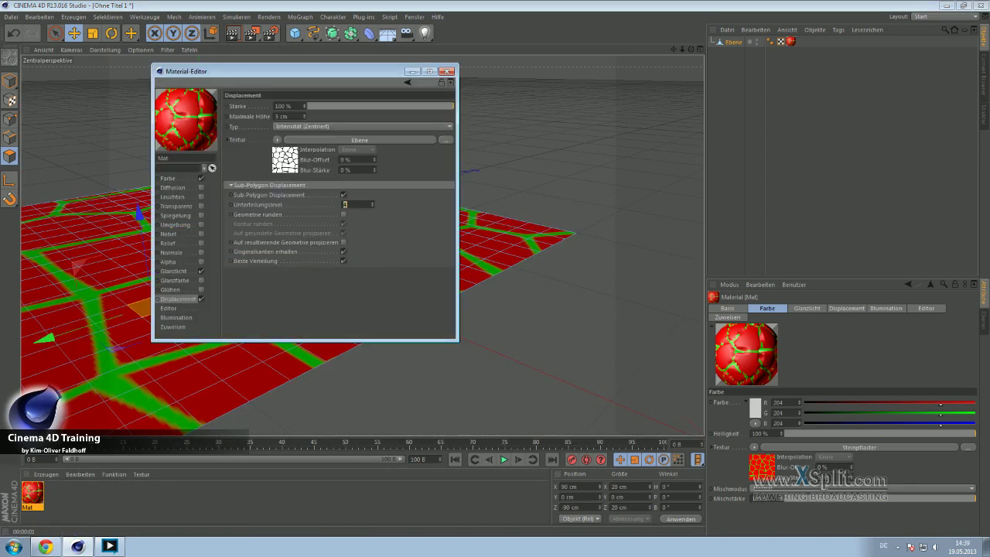
{"action": "key", "text": "Return"}
{"action": "left_click", "coordinate": [446, 71]}
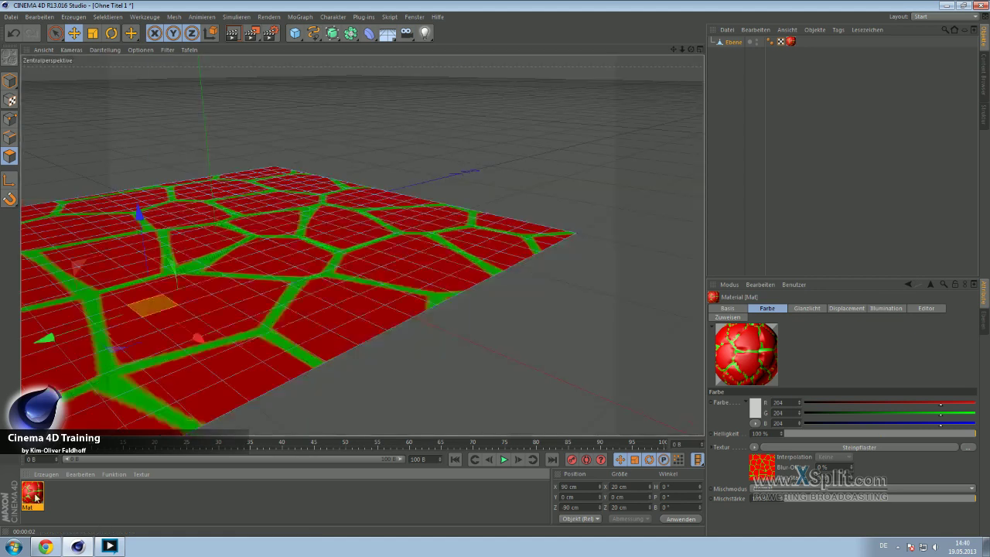
{"action": "double_click", "coordinate": [32, 495]}
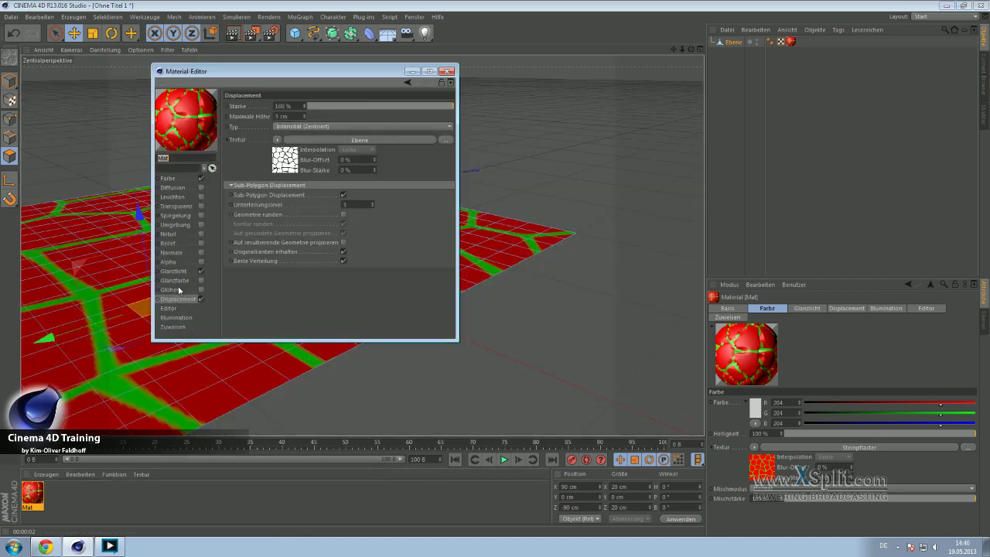
Step: In the displacement Steinpflaster shader, set Fugen Breite to 11% and Weichzeichnen to 32%
{"action": "left_click", "coordinate": [275, 167]}
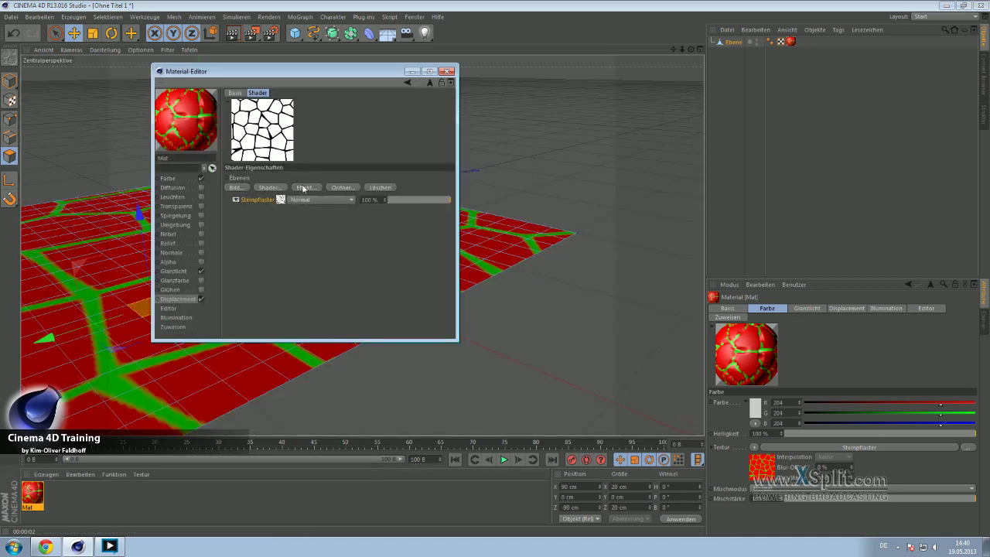
{"action": "left_click", "coordinate": [281, 201]}
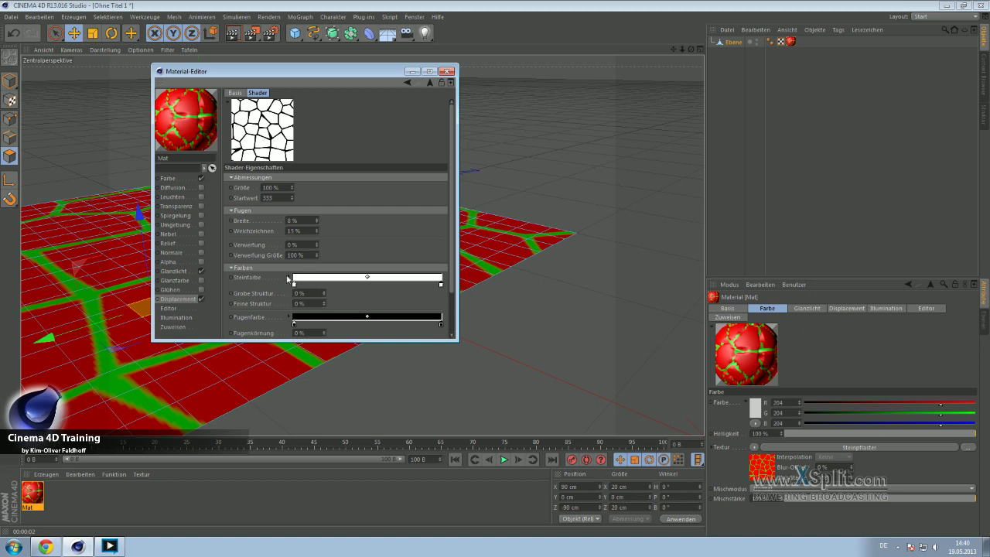
{"action": "scroll", "coordinate": [453, 271], "scroll_direction": "down", "scroll_amount": 3}
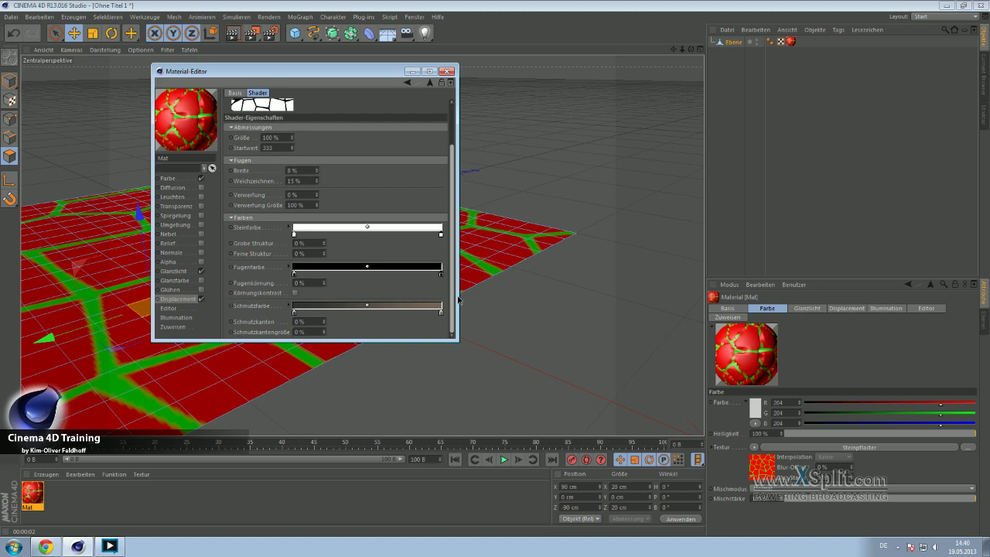
{"action": "scroll", "coordinate": [453, 293], "scroll_direction": "up", "scroll_amount": 3}
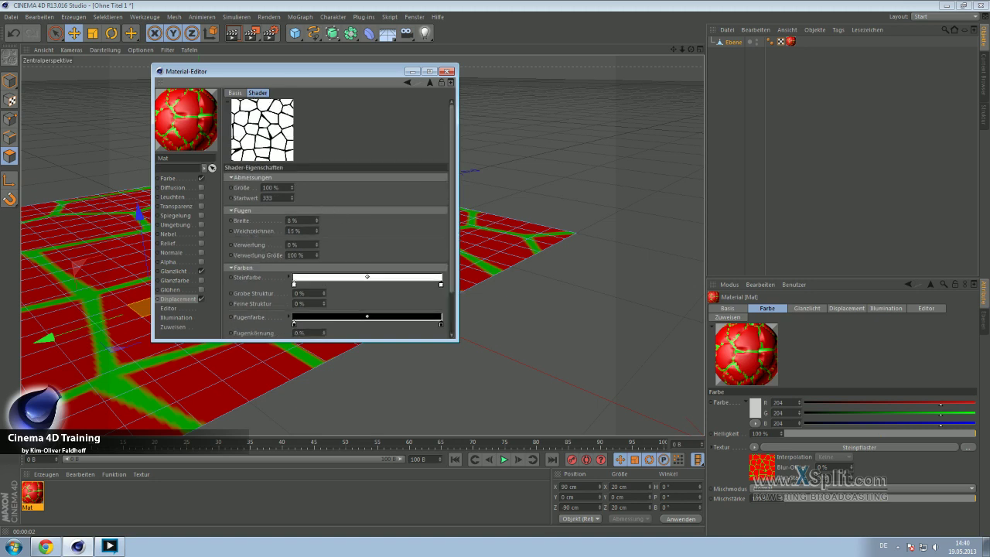
{"action": "left_click", "coordinate": [316, 220]}
{"action": "left_click", "coordinate": [316, 219]}
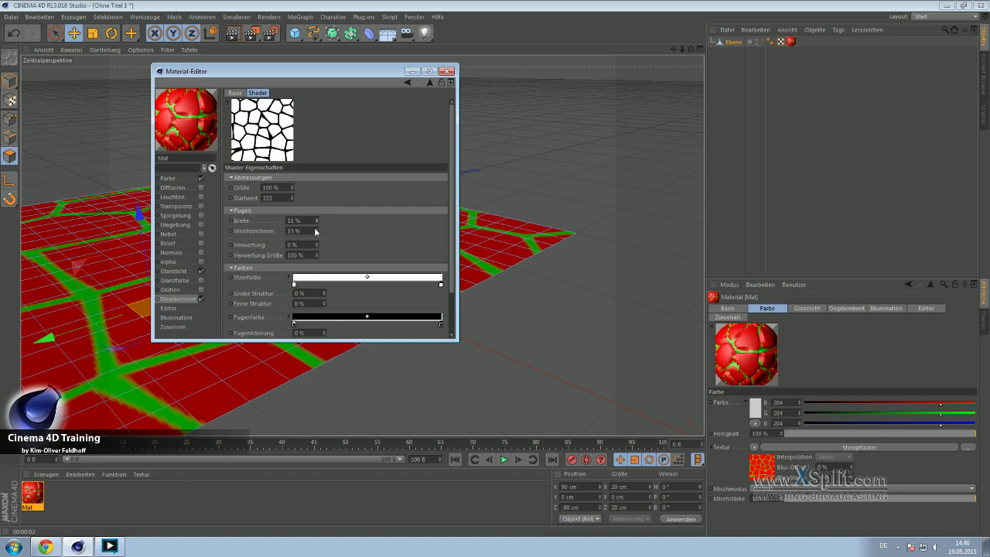
{"action": "left_click", "coordinate": [317, 229]}
Step: Test-render the view to check the wider, softened joints and reopen Mat
{"action": "left_click", "coordinate": [412, 71]}
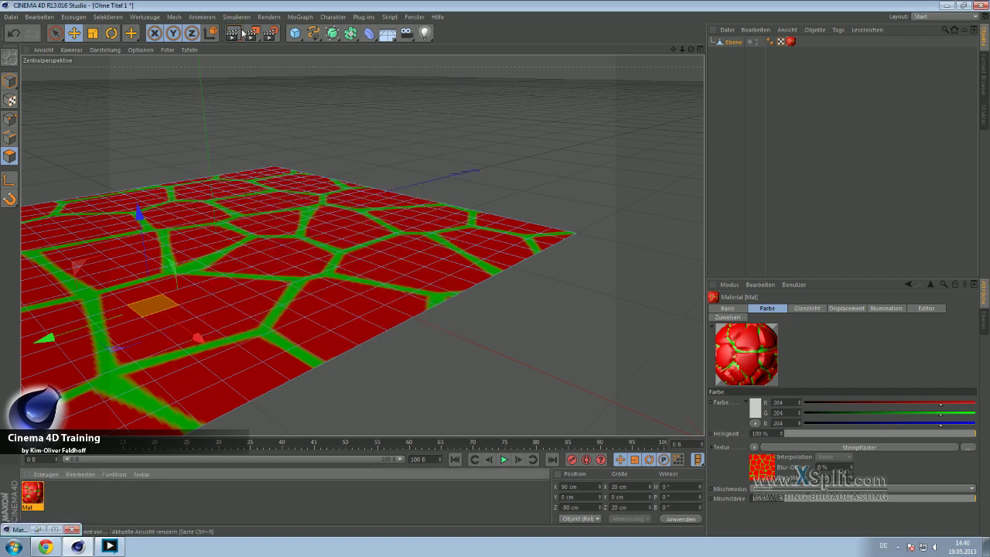
{"action": "left_click", "coordinate": [242, 32]}
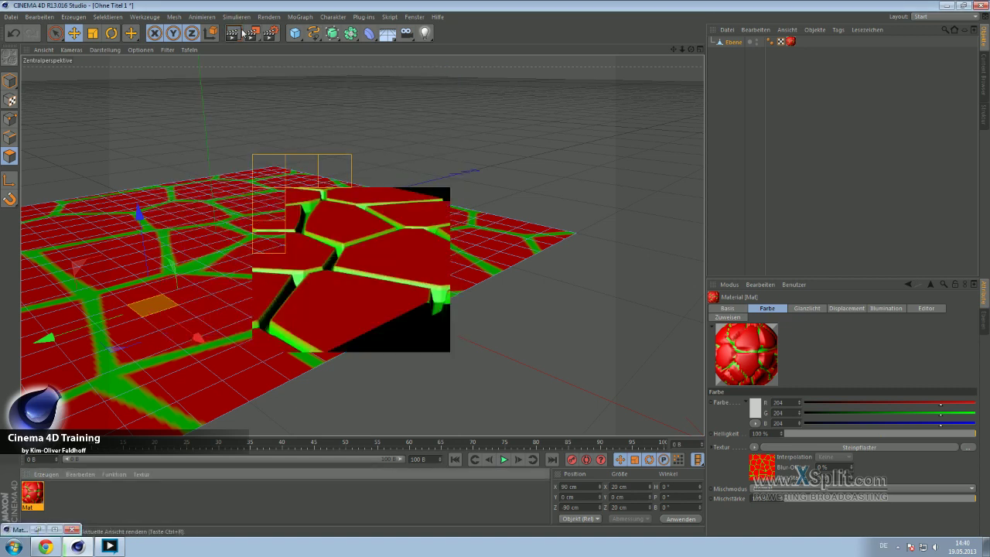
{"action": "double_click", "coordinate": [33, 495]}
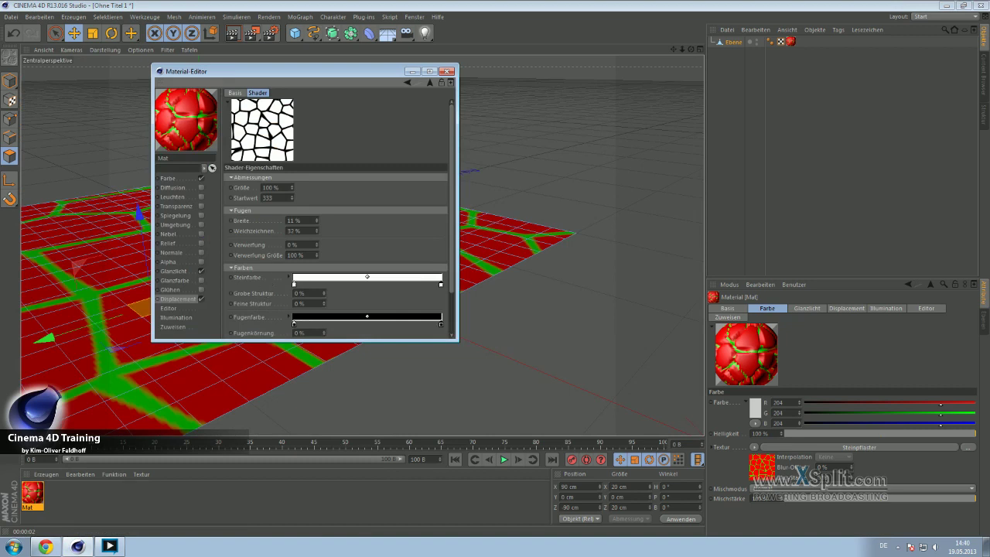
Step: Render the view, then set Steinpflaster joint softening to 200 % and warping to 35 %
{"action": "left_click", "coordinate": [446, 71]}
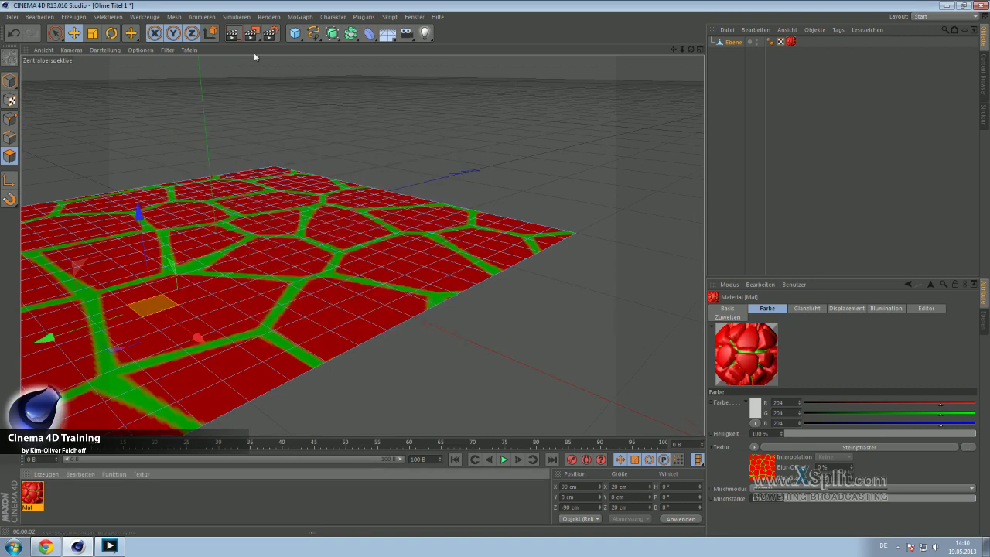
{"action": "key", "text": "ctrl+r"}
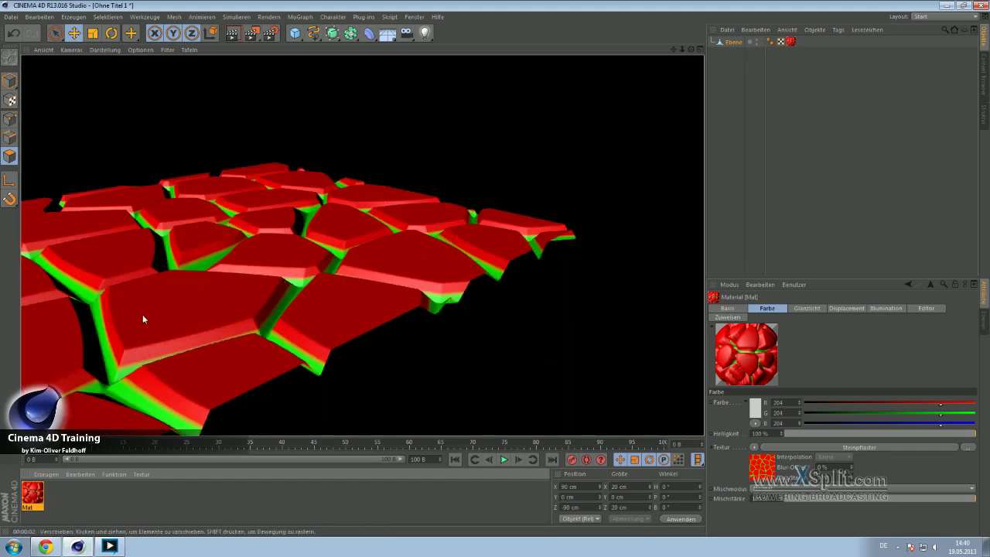
{"action": "double_click", "coordinate": [33, 495]}
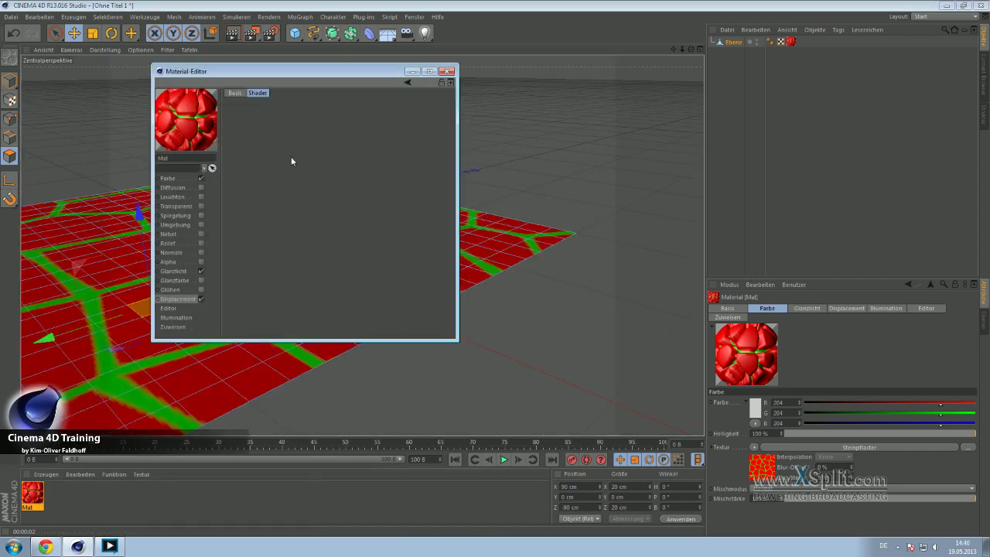
{"action": "left_click", "coordinate": [280, 199]}
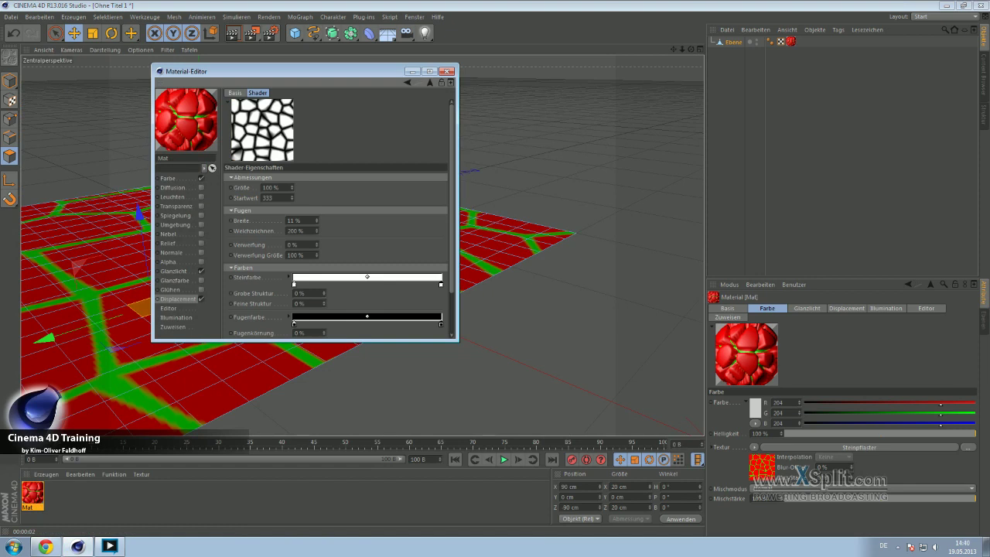
{"action": "left_click_drag", "start_coordinate": [317, 244], "coordinate": [318, 248]}
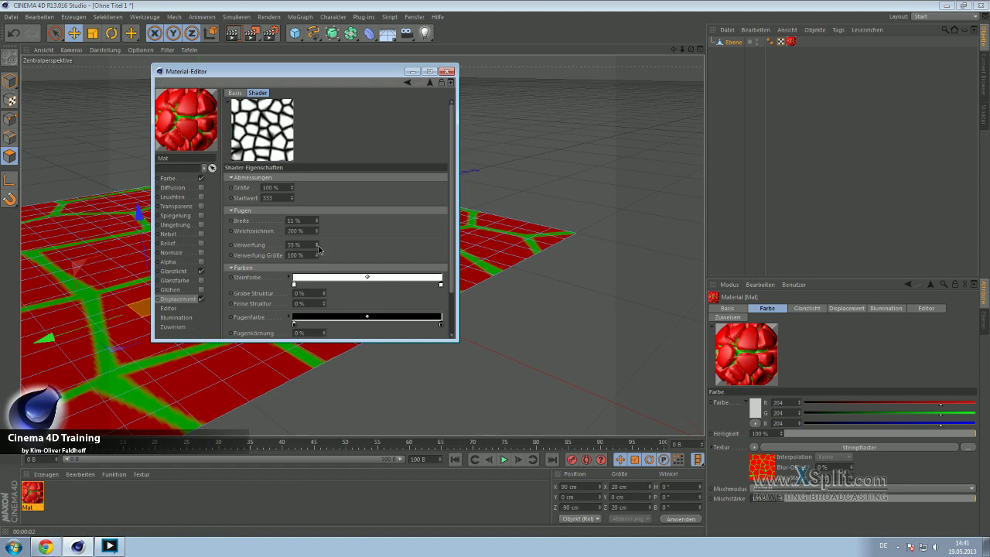
{"action": "left_click_drag", "start_coordinate": [317, 244], "coordinate": [326, 252]}
Step: Render the view to check the warped stones and reopen Mat's material editor
{"action": "left_click", "coordinate": [413, 71]}
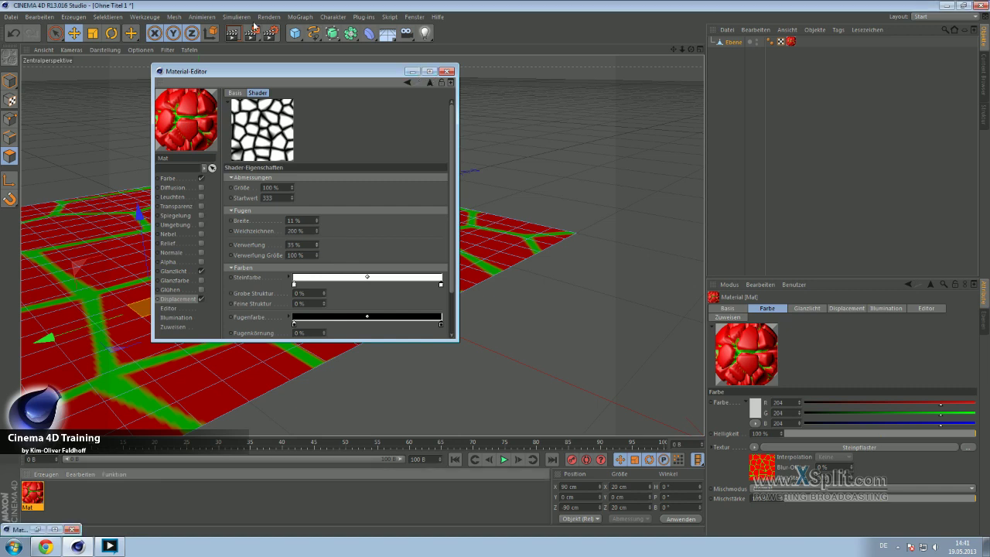
{"action": "left_click", "coordinate": [240, 34]}
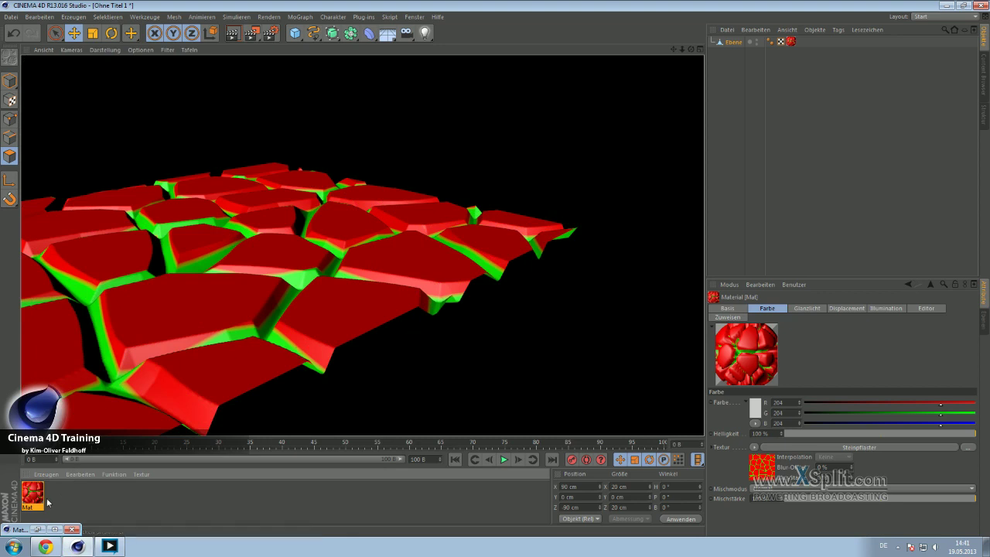
{"action": "double_click", "coordinate": [39, 497]}
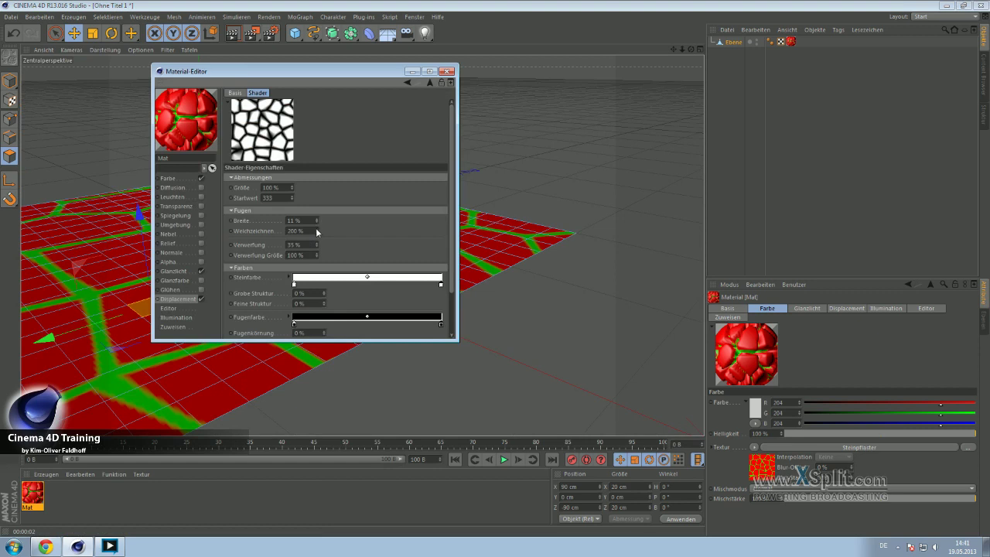
Step: Set the Steinpflaster joint softness to 112 % and warping back to 0 %
{"action": "type", "text": "112"}
{"action": "key", "text": "Tab"}
{"action": "type", "text": "0"}
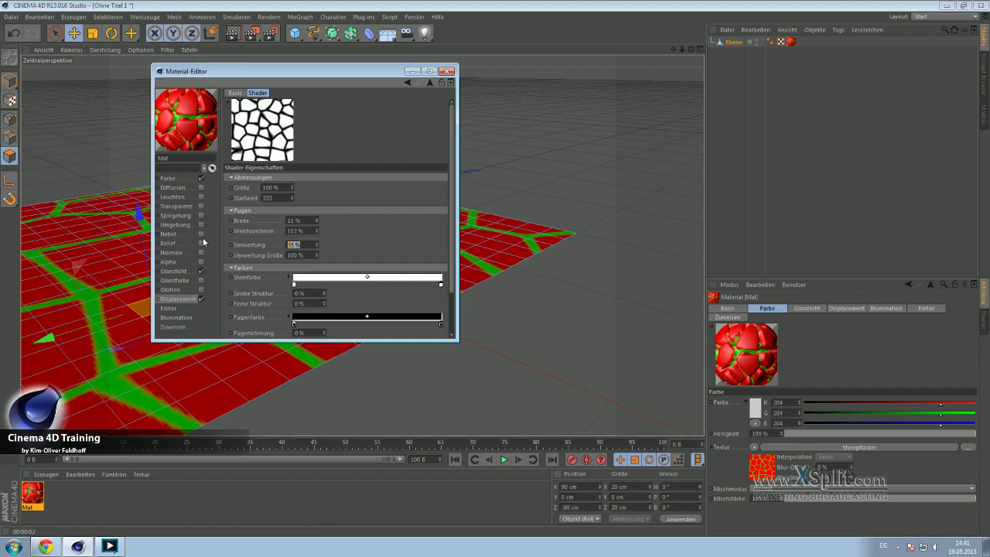
{"action": "key", "text": "Return"}
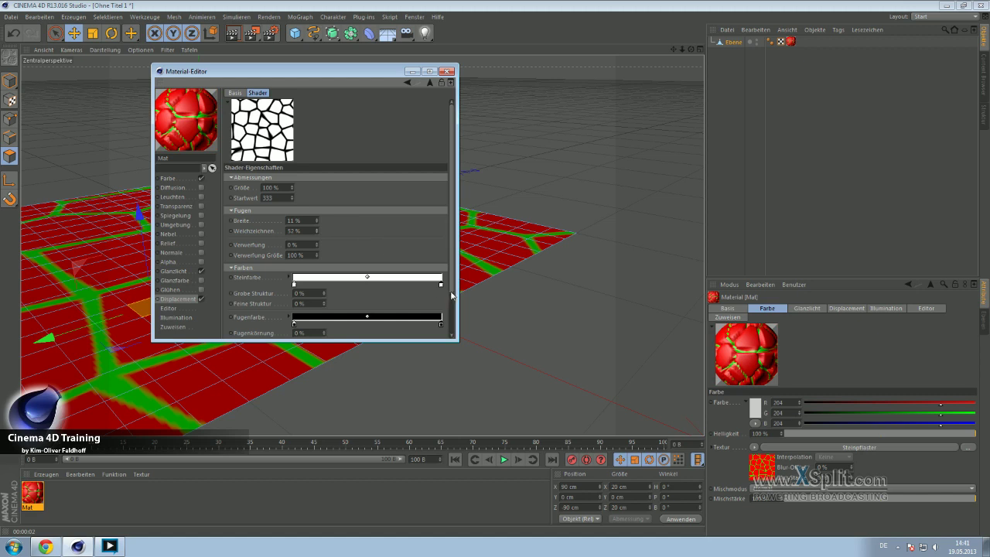
Step: Review the Steinpflaster joint settings, then minimize the Material Editor
{"action": "scroll", "coordinate": [452, 295], "scroll_direction": "down", "scroll_amount": 3}
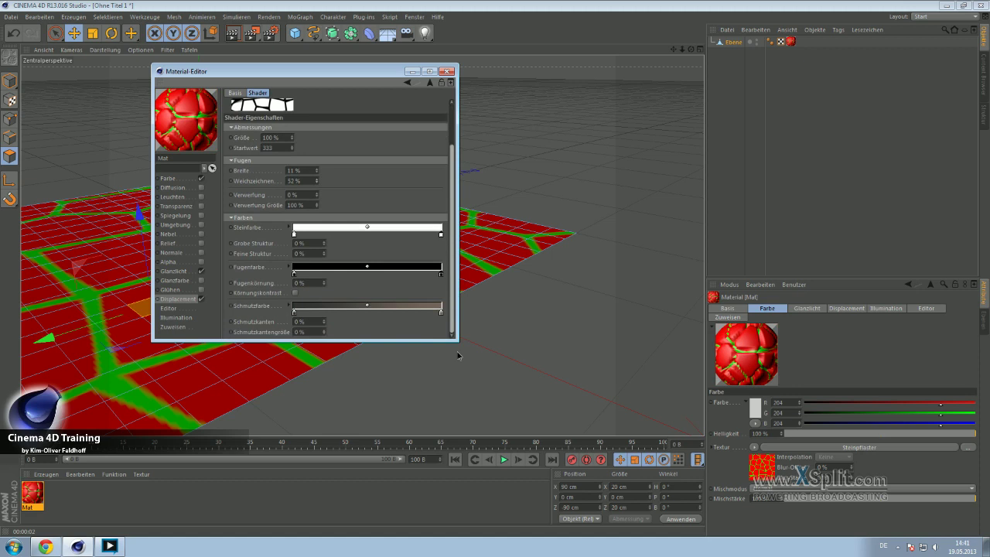
{"action": "scroll", "coordinate": [451, 317], "scroll_direction": "up", "scroll_amount": 1}
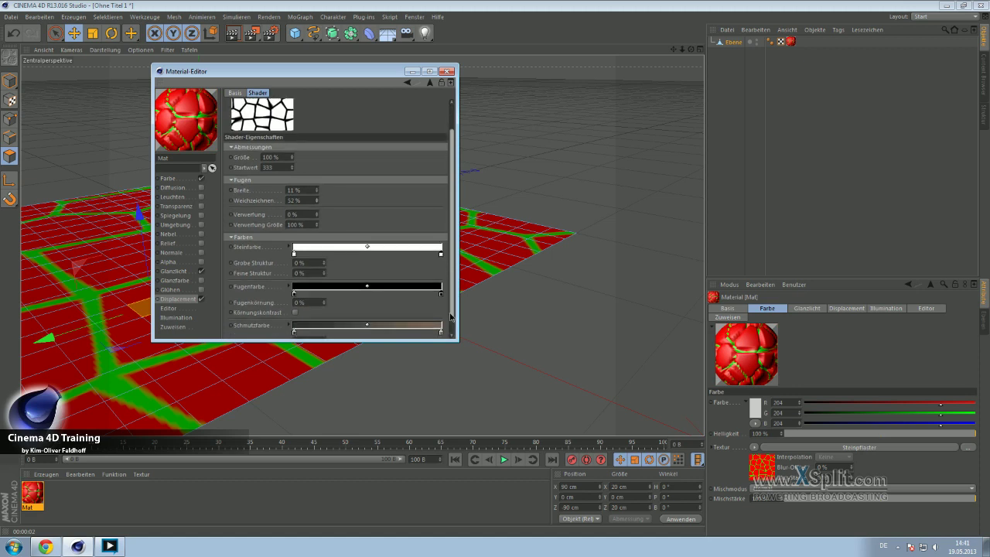
{"action": "left_click_drag", "start_coordinate": [451, 317], "coordinate": [454, 318]}
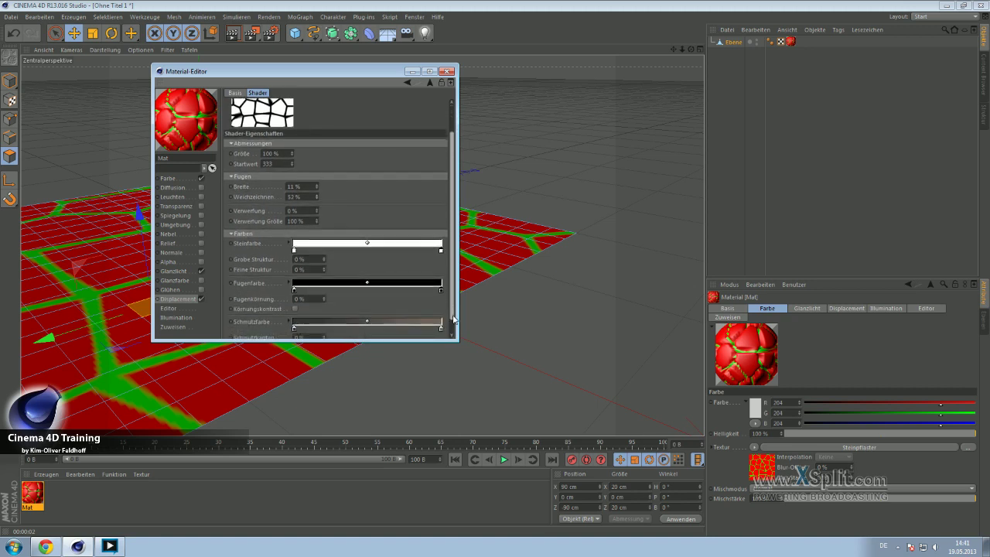
{"action": "left_click", "coordinate": [229, 179]}
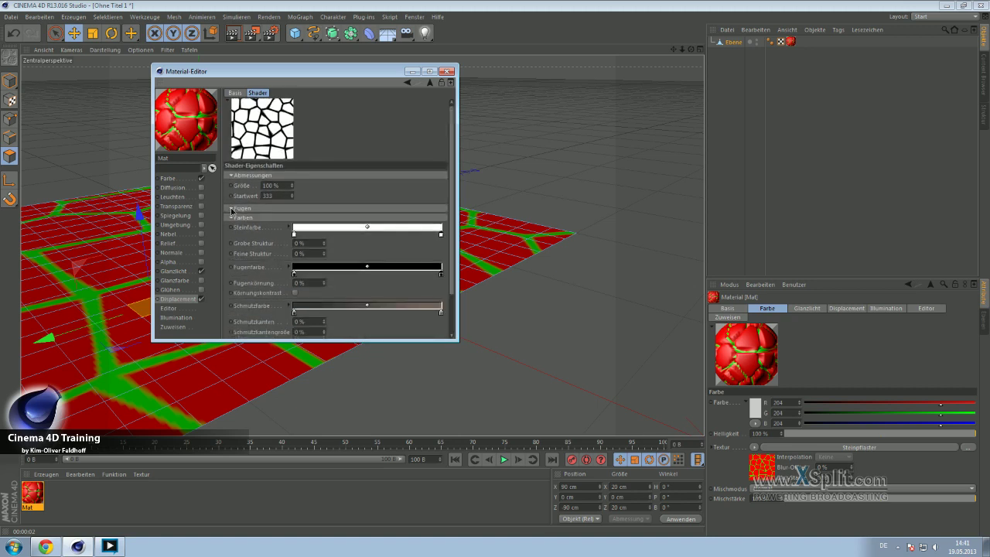
{"action": "left_click", "coordinate": [231, 208]}
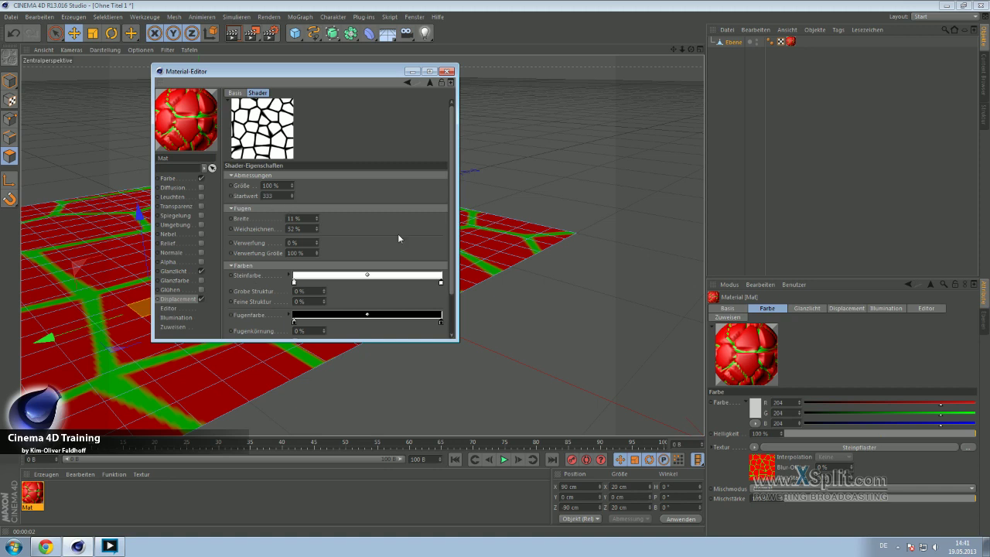
{"action": "scroll", "coordinate": [456, 232], "scroll_direction": "down", "scroll_amount": 4}
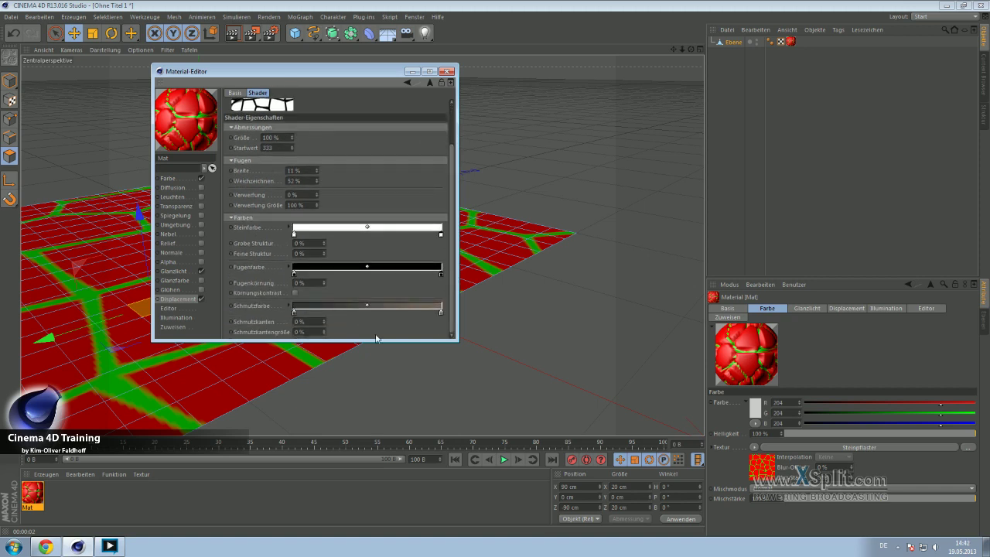
{"action": "left_click", "coordinate": [412, 71]}
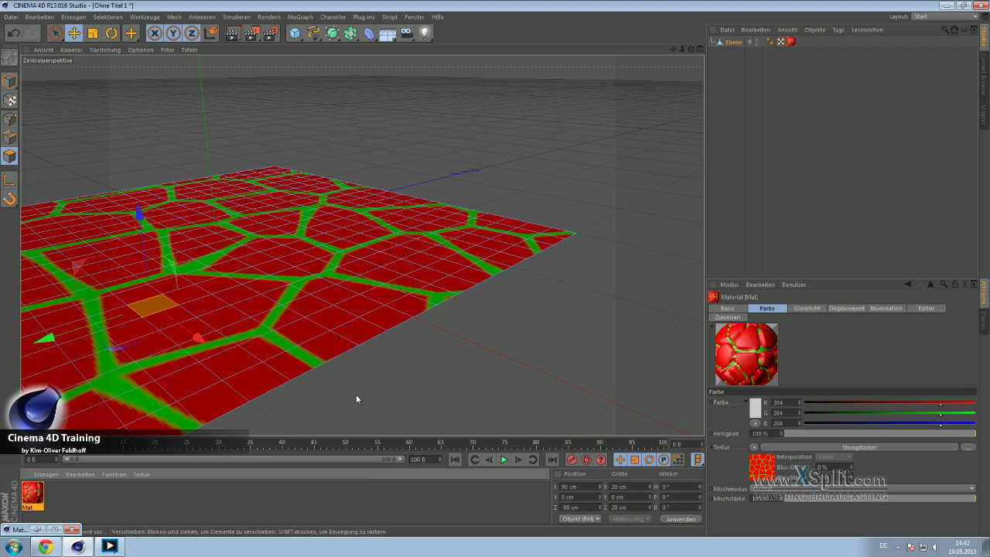
Step: Render the displaced plane with Ctrl+R and restore the minimized Material Editor
{"action": "key", "text": "ctrl+r"}
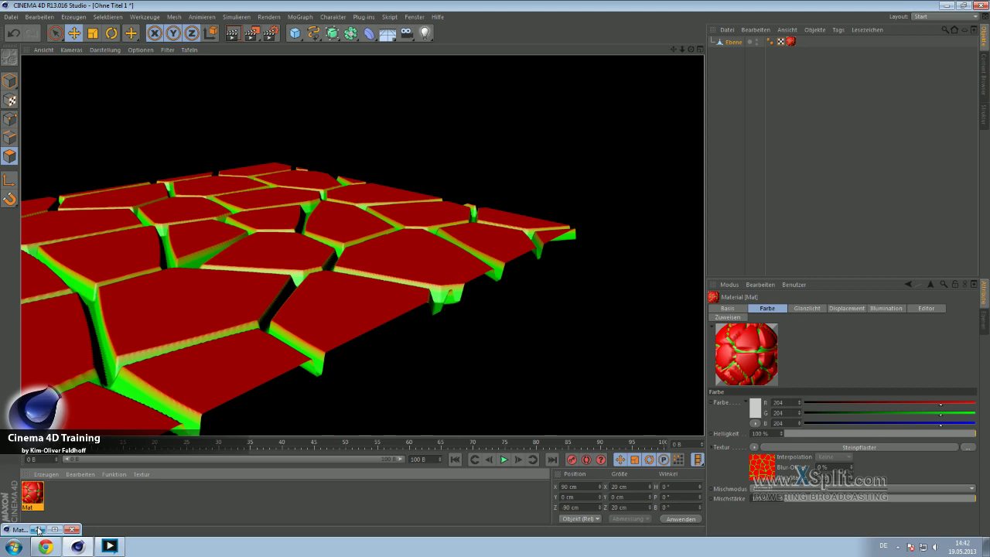
{"action": "left_click", "coordinate": [15, 530]}
{"action": "left_click", "coordinate": [35, 455]}
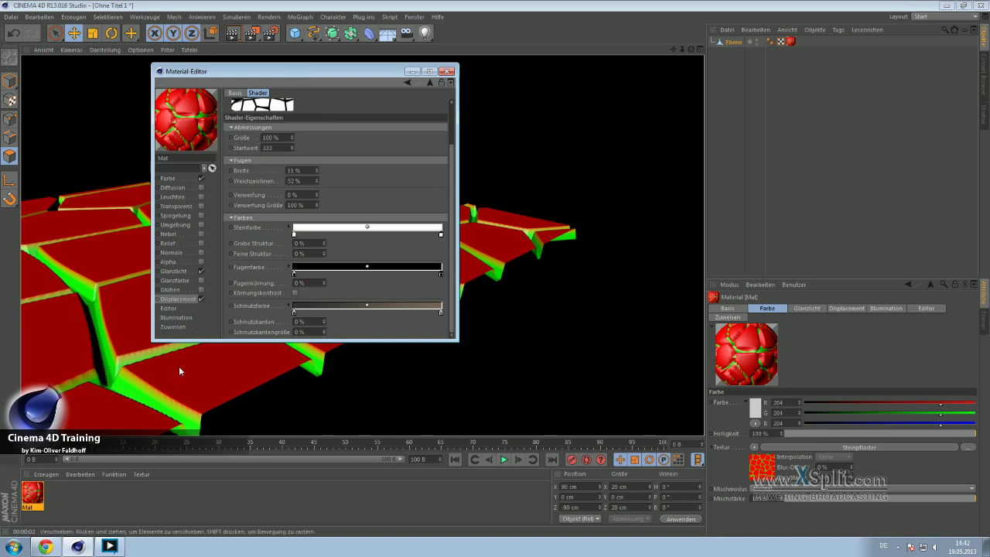
Step: Open the Steinpflaster shader in Mat's Farbe channel and show the Content Browser
{"action": "left_click", "coordinate": [452, 128]}
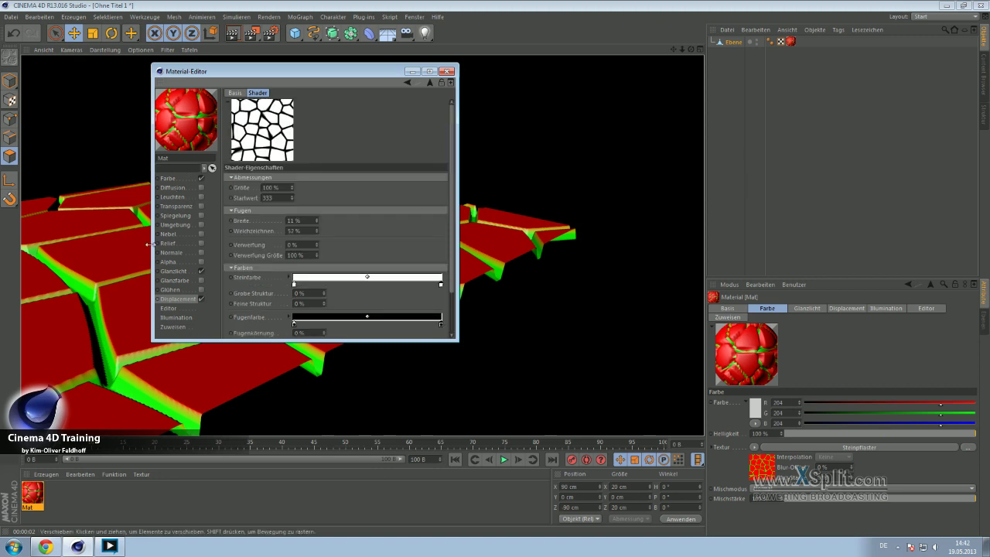
{"action": "left_click", "coordinate": [181, 180]}
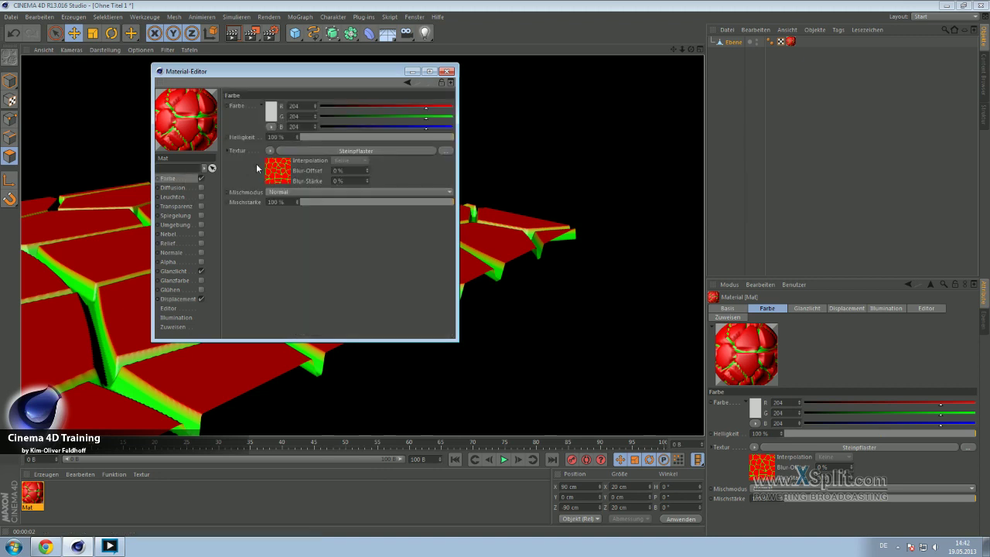
{"action": "left_click", "coordinate": [277, 178]}
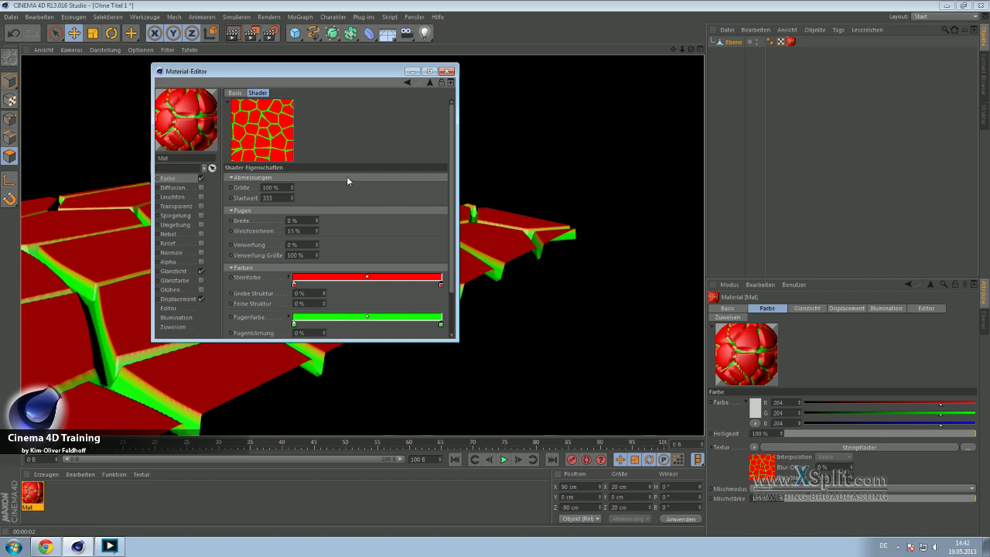
{"action": "left_click", "coordinate": [984, 73]}
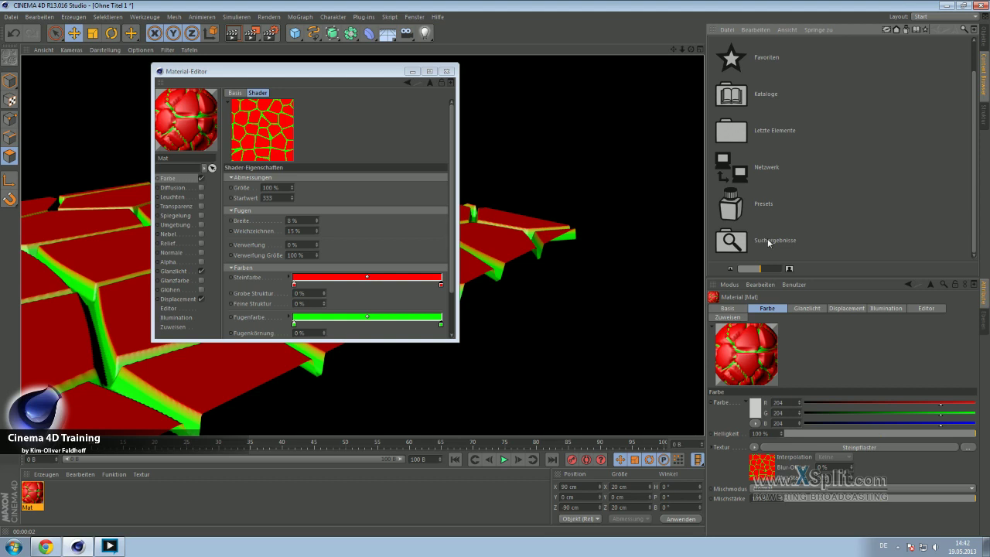
Step: Browse the Content Browser to Presets > Prime > Materialien > Steine
{"action": "double_click", "coordinate": [760, 204]}
{"action": "double_click", "coordinate": [781, 235]}
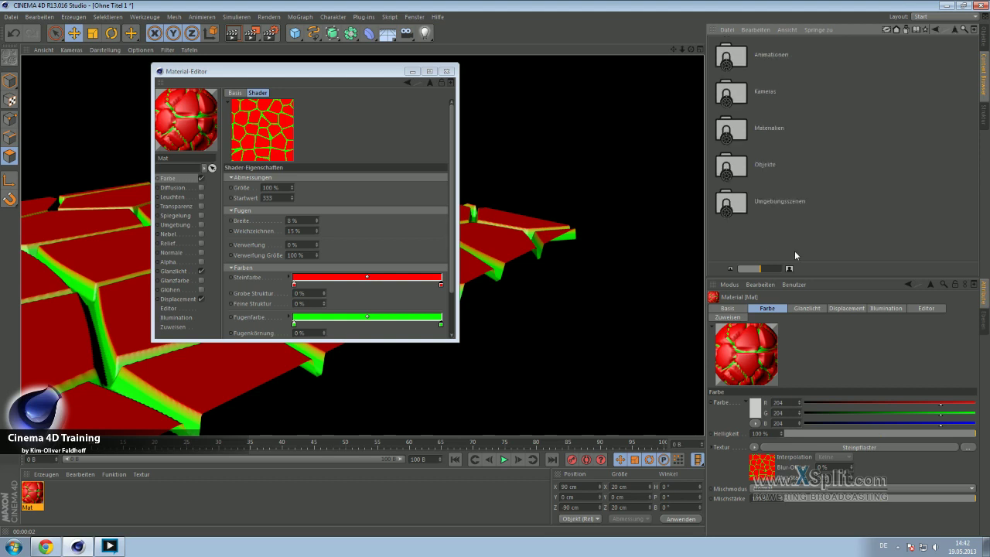
{"action": "double_click", "coordinate": [766, 133]}
{"action": "scroll", "coordinate": [774, 204], "scroll_direction": "down", "scroll_amount": 3}
{"action": "scroll", "coordinate": [770, 226], "scroll_direction": "down", "scroll_amount": 3}
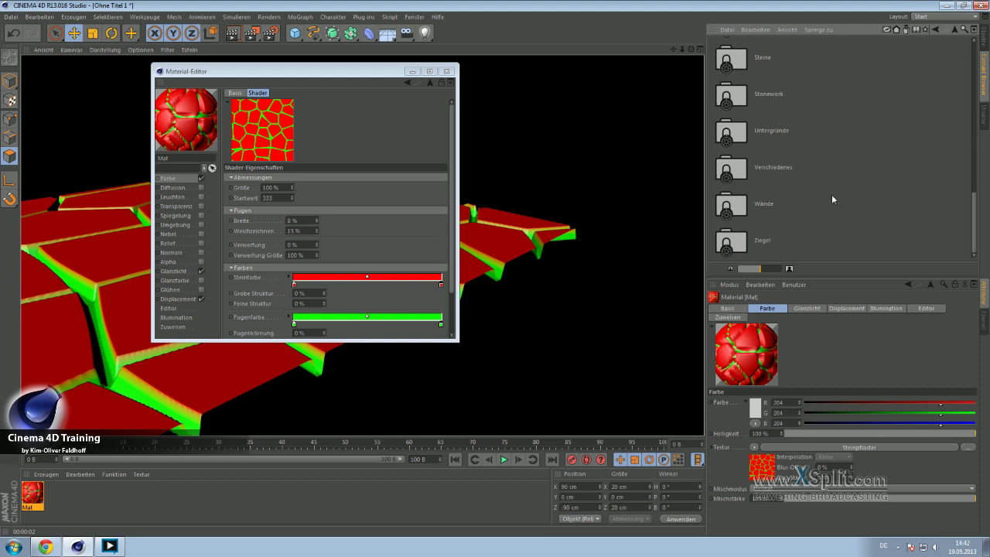
{"action": "double_click", "coordinate": [753, 67]}
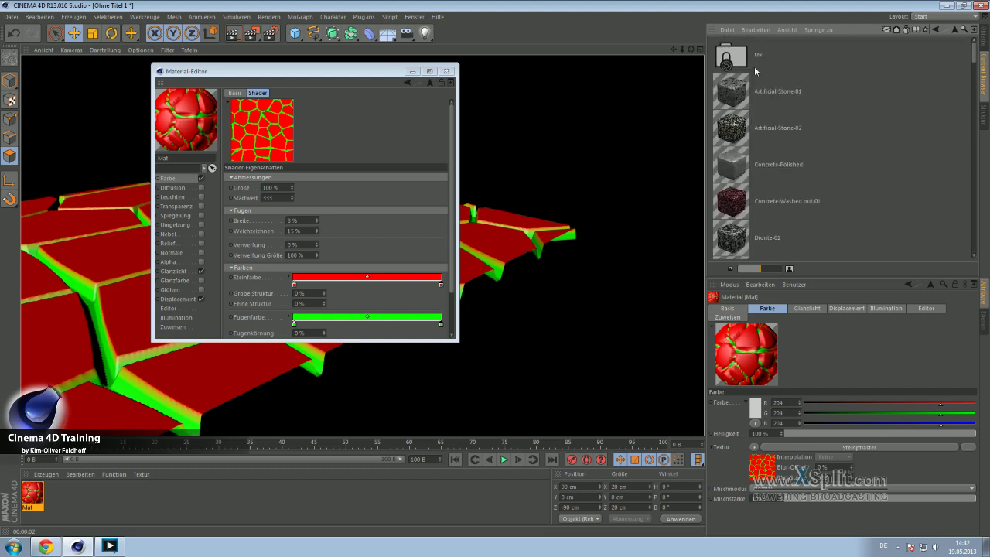
{"action": "scroll", "coordinate": [843, 223], "scroll_direction": "down", "scroll_amount": 2}
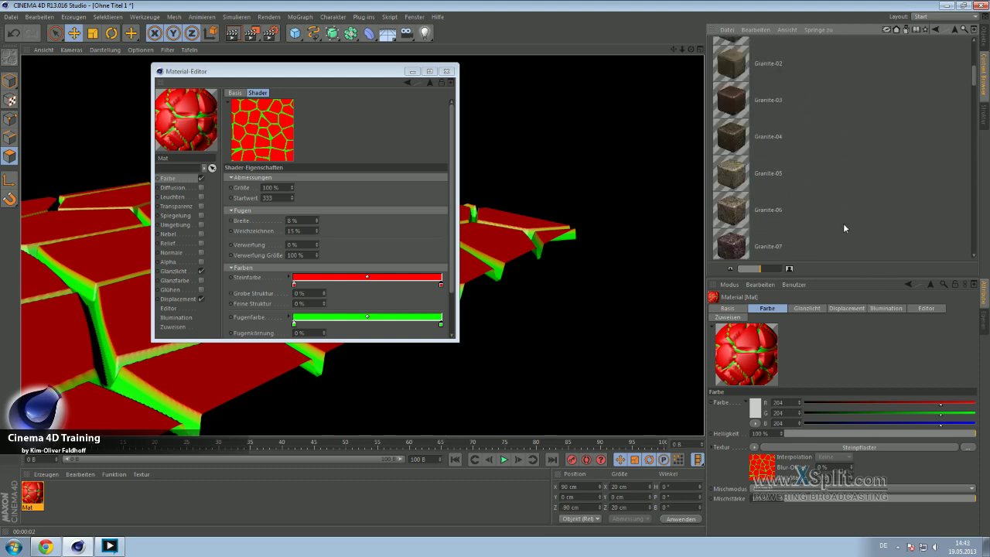
{"action": "scroll", "coordinate": [843, 223], "scroll_direction": "down", "scroll_amount": 2}
{"action": "scroll", "coordinate": [843, 222], "scroll_direction": "down", "scroll_amount": 3}
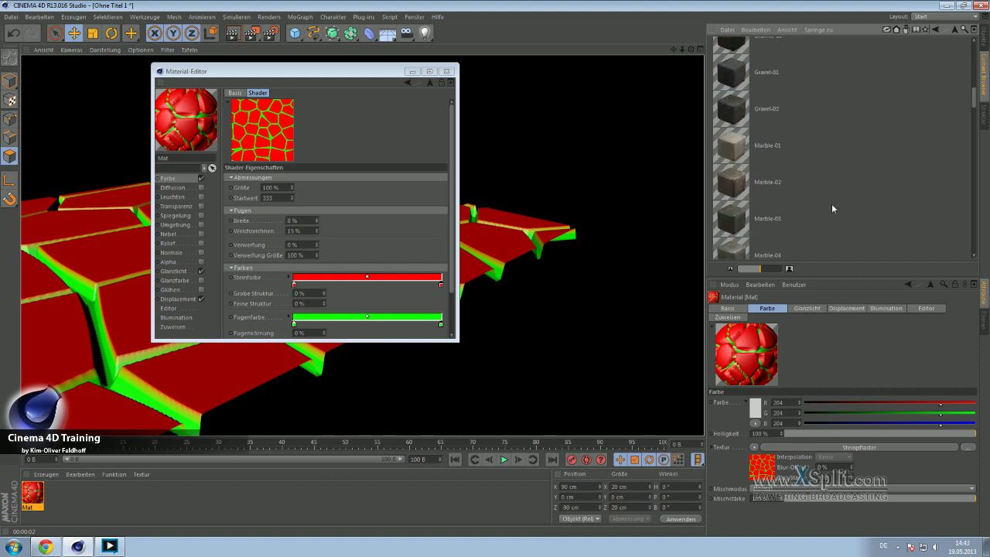
Step: Enlarge the thumbnails, find Stone - Rock Gray and drag it into the Material Manager
{"action": "left_click", "coordinate": [780, 268]}
{"action": "scroll", "coordinate": [853, 165], "scroll_direction": "down", "scroll_amount": 2}
{"action": "scroll", "coordinate": [852, 172], "scroll_direction": "down", "scroll_amount": 1}
{"action": "scroll", "coordinate": [851, 173], "scroll_direction": "down", "scroll_amount": 2}
{"action": "scroll", "coordinate": [850, 173], "scroll_direction": "down", "scroll_amount": 2}
{"action": "scroll", "coordinate": [851, 172], "scroll_direction": "down", "scroll_amount": 2}
{"action": "scroll", "coordinate": [851, 172], "scroll_direction": "down", "scroll_amount": 2}
{"action": "scroll", "coordinate": [850, 171], "scroll_direction": "up", "scroll_amount": 2}
{"action": "scroll", "coordinate": [850, 171], "scroll_direction": "up", "scroll_amount": 2}
{"action": "scroll", "coordinate": [850, 172], "scroll_direction": "up", "scroll_amount": 2}
{"action": "scroll", "coordinate": [850, 173], "scroll_direction": "up", "scroll_amount": 2}
{"action": "scroll", "coordinate": [849, 174], "scroll_direction": "up", "scroll_amount": 2}
{"action": "scroll", "coordinate": [848, 175], "scroll_direction": "up", "scroll_amount": 2}
{"action": "scroll", "coordinate": [847, 174], "scroll_direction": "up", "scroll_amount": 2}
{"action": "scroll", "coordinate": [846, 173], "scroll_direction": "up", "scroll_amount": 2}
{"action": "scroll", "coordinate": [846, 174], "scroll_direction": "down", "scroll_amount": 2}
{"action": "scroll", "coordinate": [841, 176], "scroll_direction": "down", "scroll_amount": 2}
{"action": "scroll", "coordinate": [841, 178], "scroll_direction": "down", "scroll_amount": 2}
{"action": "scroll", "coordinate": [841, 181], "scroll_direction": "down", "scroll_amount": 2}
{"action": "scroll", "coordinate": [841, 180], "scroll_direction": "down", "scroll_amount": 2}
{"action": "scroll", "coordinate": [842, 182], "scroll_direction": "down", "scroll_amount": 2}
{"action": "scroll", "coordinate": [841, 183], "scroll_direction": "down", "scroll_amount": 2}
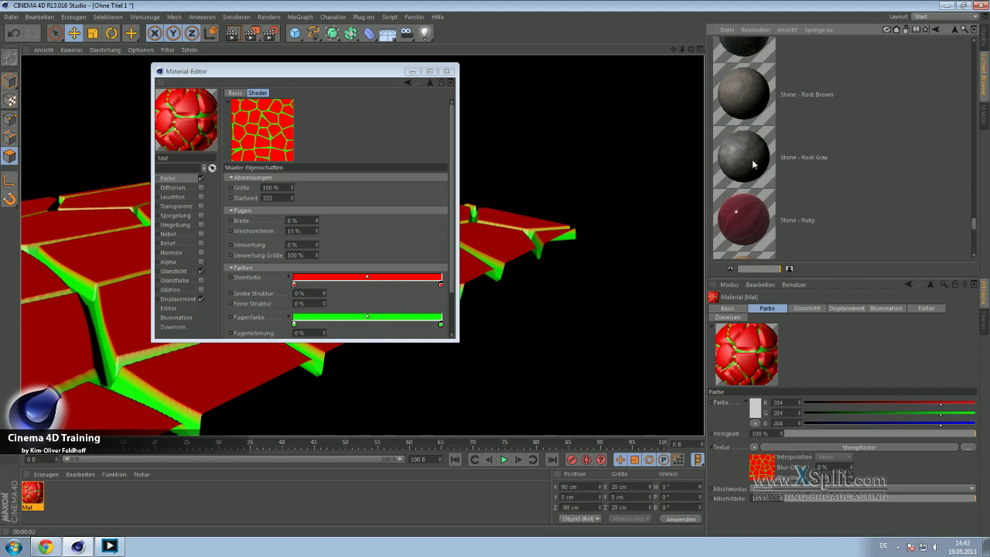
{"action": "left_click_drag", "start_coordinate": [754, 164], "coordinate": [99, 498]}
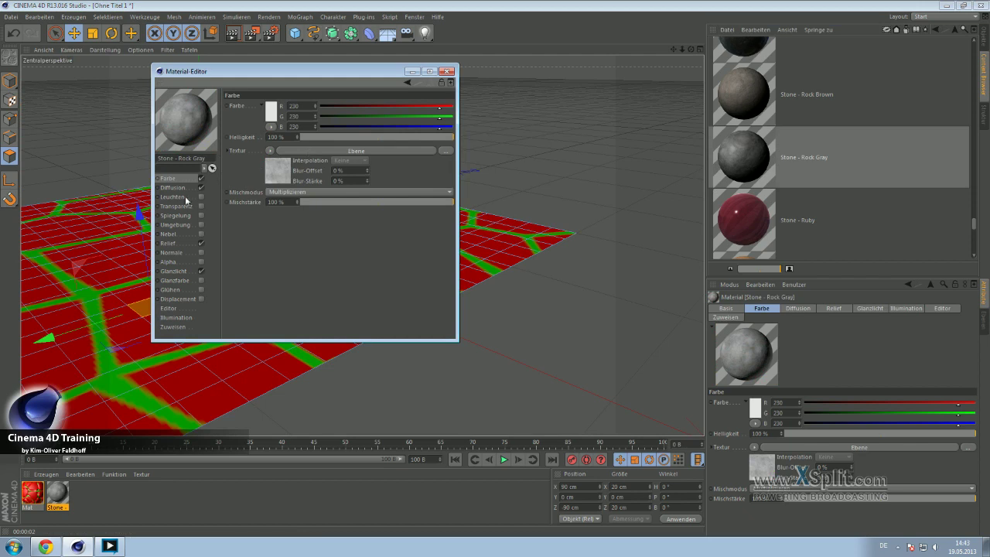
Step: Inspect Rock Gray's Ebene colour layers and Relief channel, then select Mat again
{"action": "left_click", "coordinate": [270, 151]}
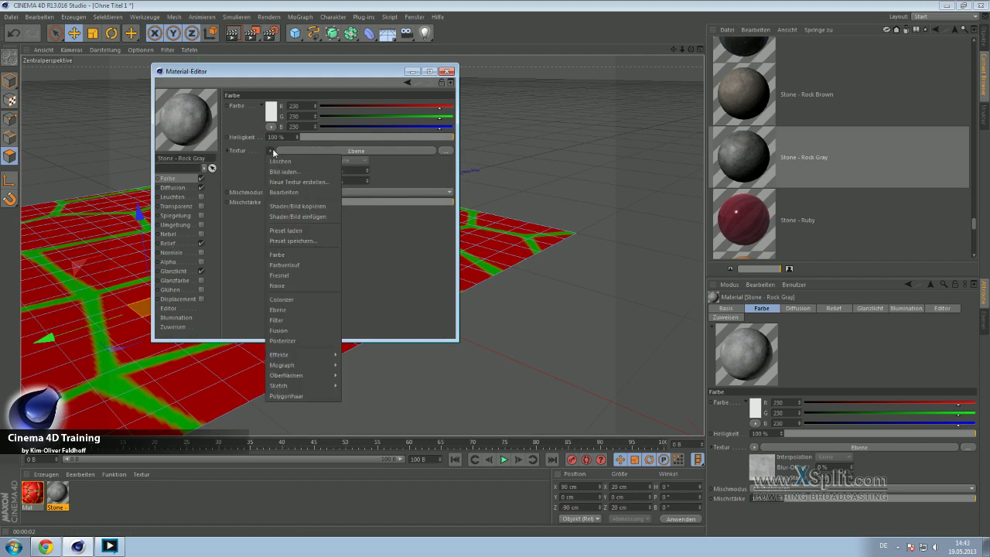
{"action": "left_click", "coordinate": [273, 153]}
{"action": "left_click", "coordinate": [290, 150]}
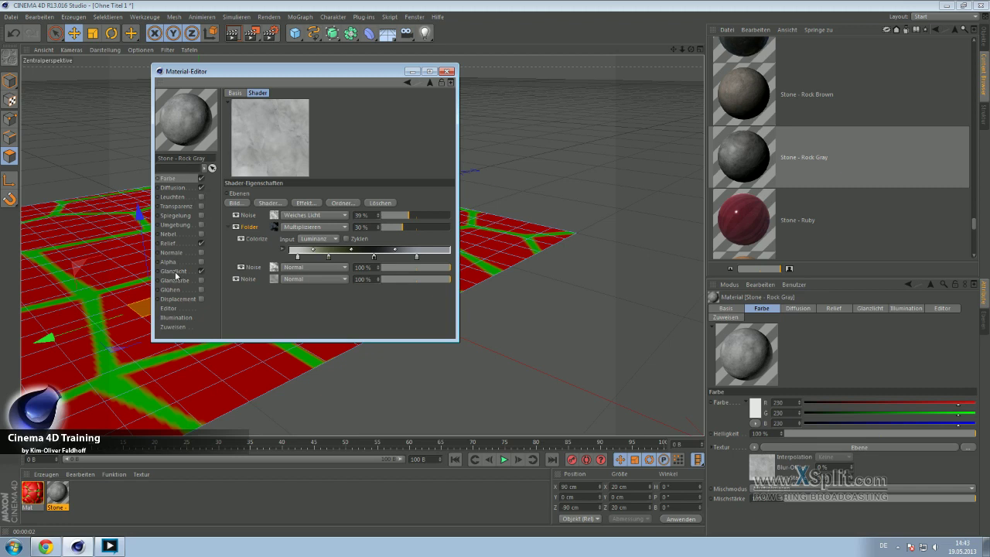
{"action": "left_click", "coordinate": [177, 244]}
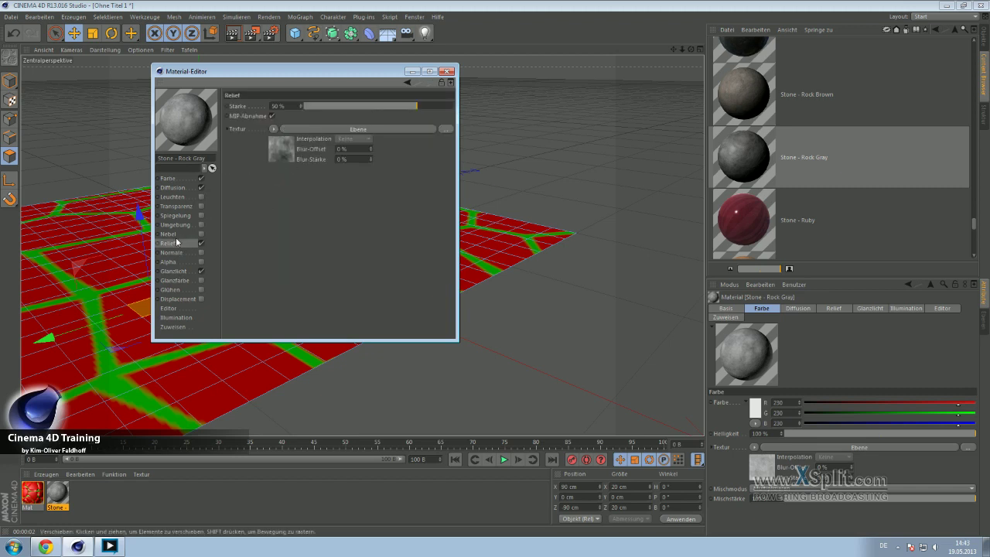
{"action": "left_click", "coordinate": [180, 179]}
{"action": "left_click", "coordinate": [273, 160]}
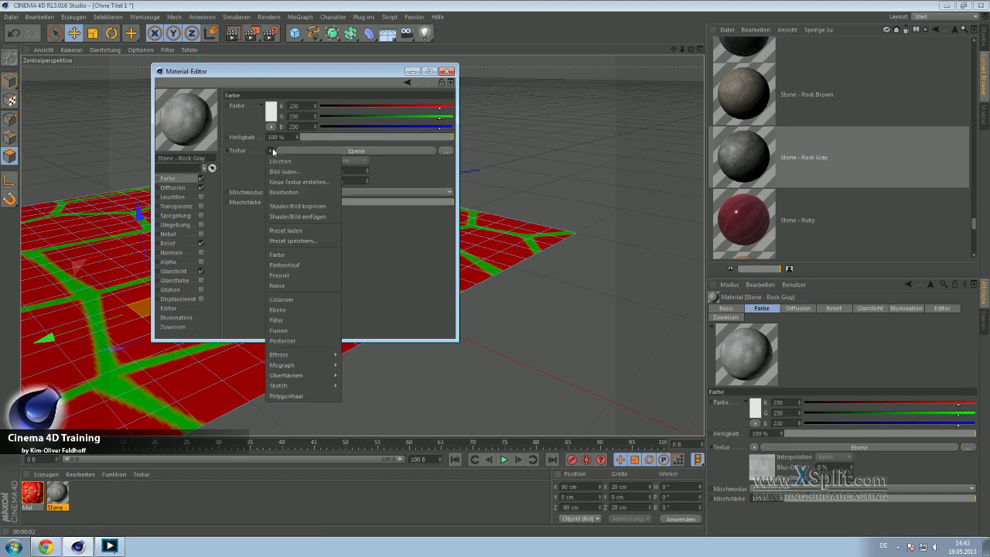
{"action": "key", "text": "Escape"}
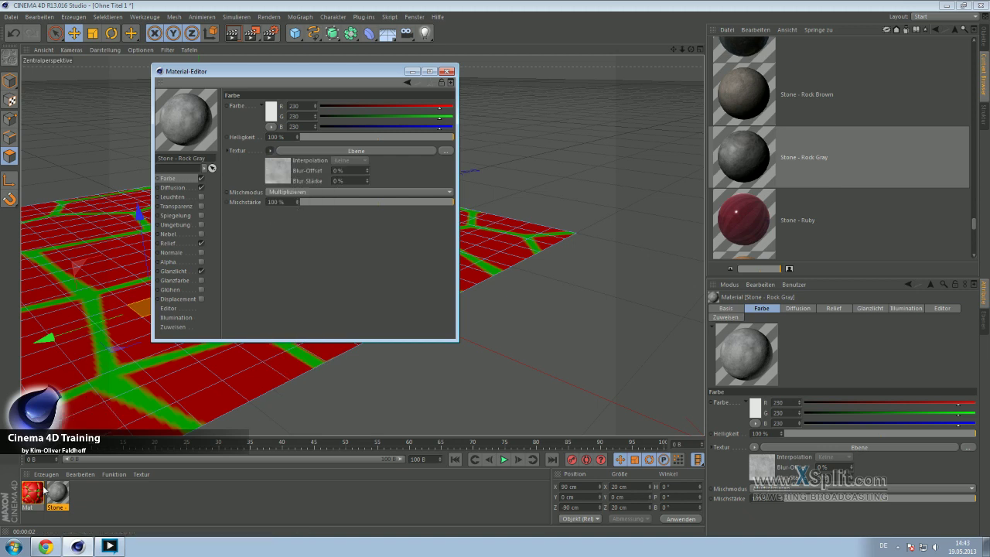
{"action": "left_click", "coordinate": [38, 490]}
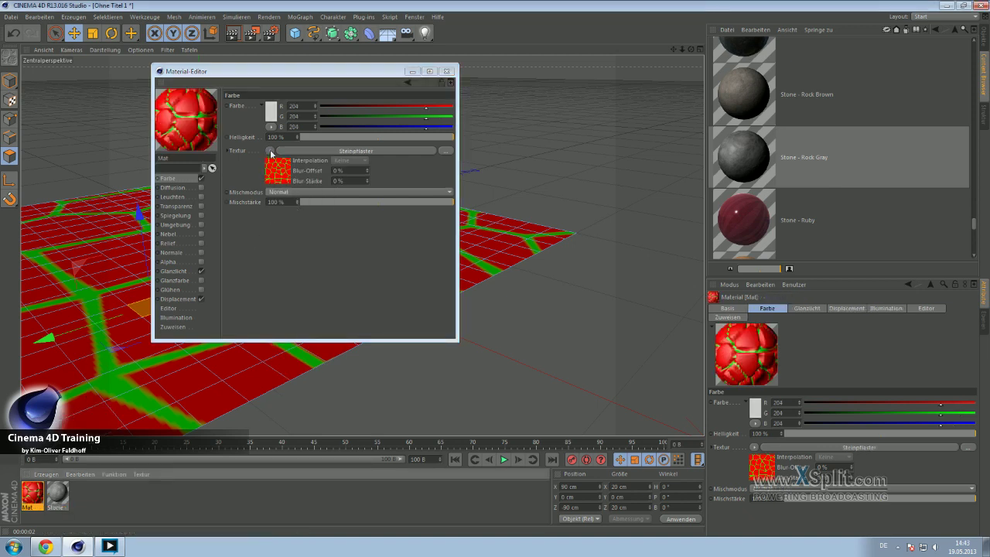
Step: Set both Steinfarbe gradient knots of Mat's Steinpflaster shader to black
{"action": "left_click", "coordinate": [301, 154]}
{"action": "left_click", "coordinate": [305, 150]}
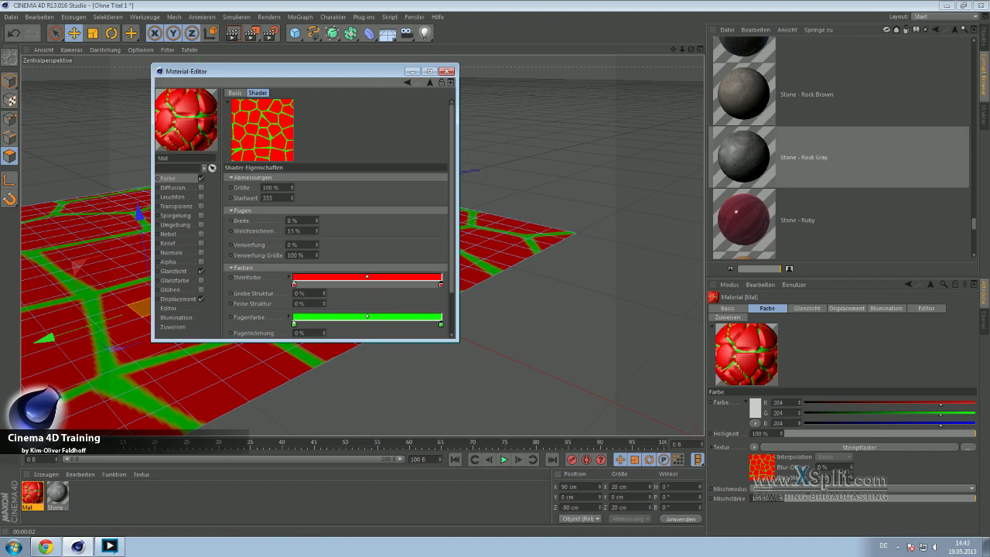
{"action": "double_click", "coordinate": [295, 285]}
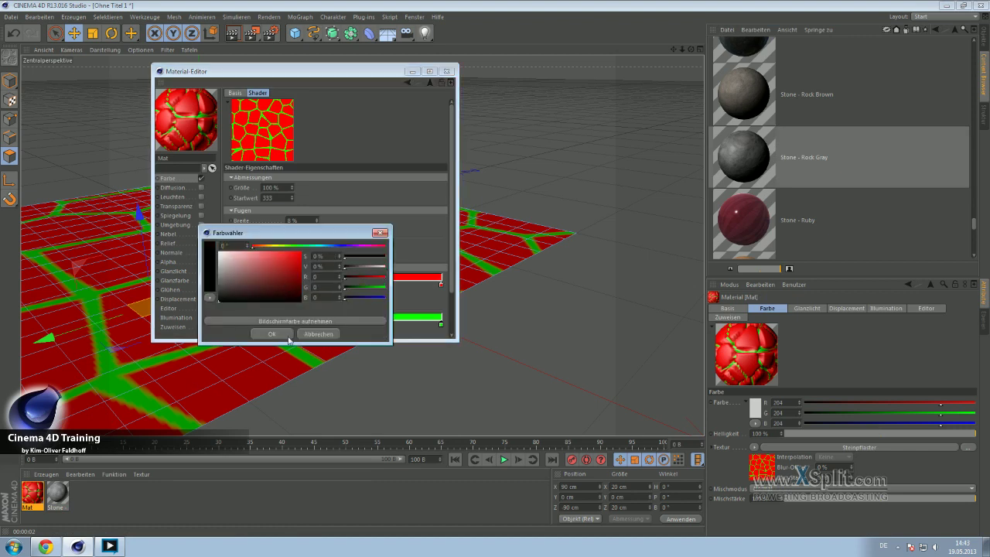
{"action": "left_click", "coordinate": [289, 337]}
{"action": "double_click", "coordinate": [441, 283]}
{"action": "left_click", "coordinate": [409, 298]}
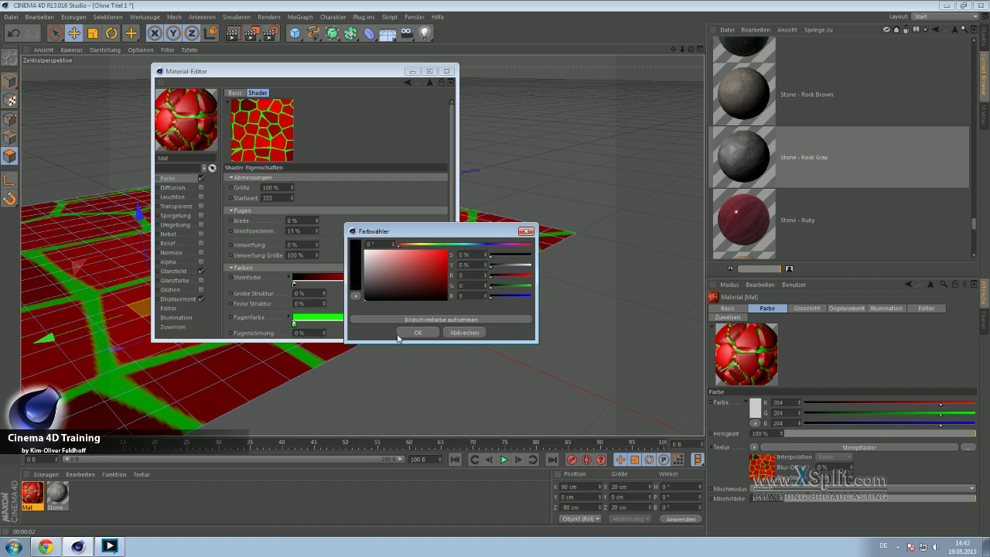
{"action": "left_click", "coordinate": [402, 333]}
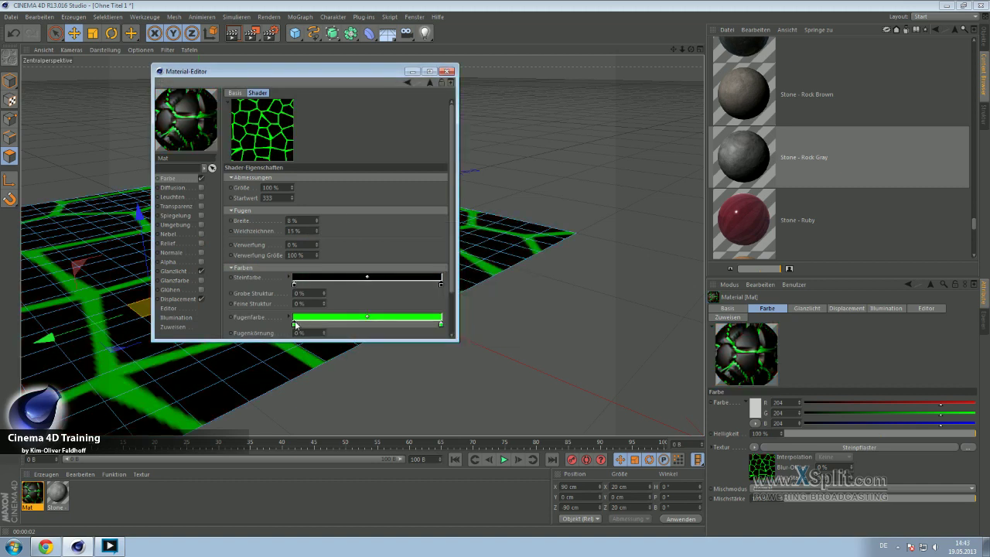
Step: Make both Fugenfarbe knots white and raise joint softening to 121 %
{"action": "double_click", "coordinate": [294, 326]}
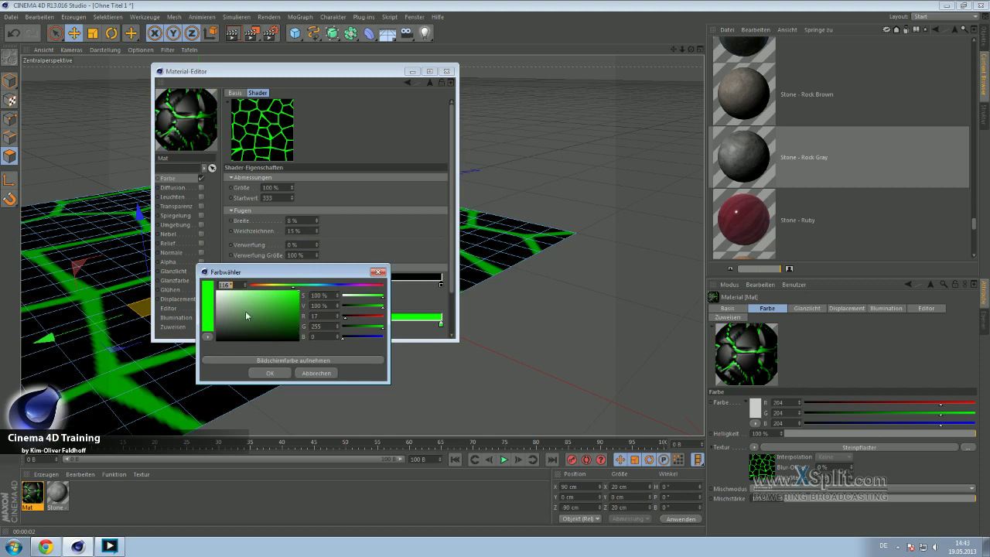
{"action": "left_click_drag", "start_coordinate": [245, 311], "coordinate": [218, 290]}
{"action": "left_click", "coordinate": [274, 376]}
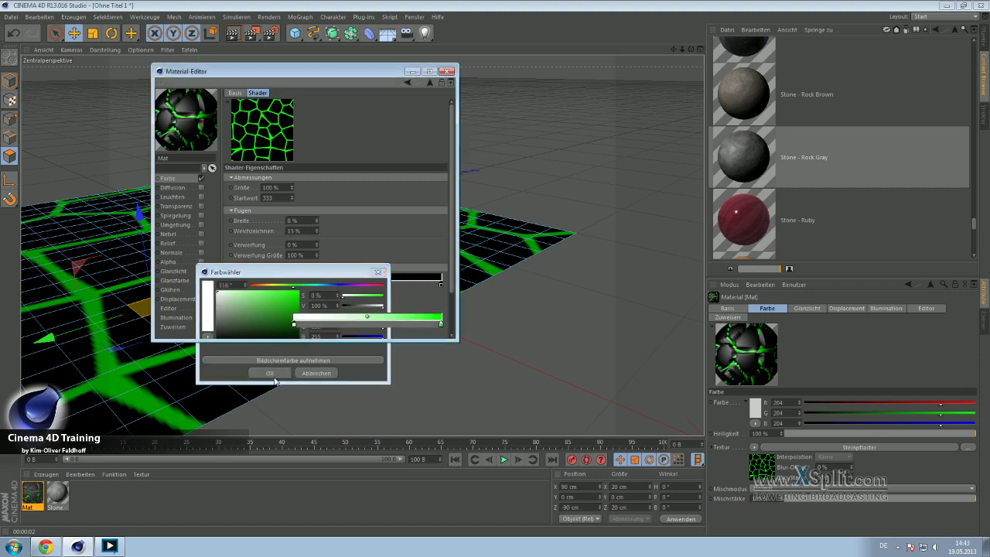
{"action": "double_click", "coordinate": [440, 324]}
{"action": "left_click", "coordinate": [418, 374]}
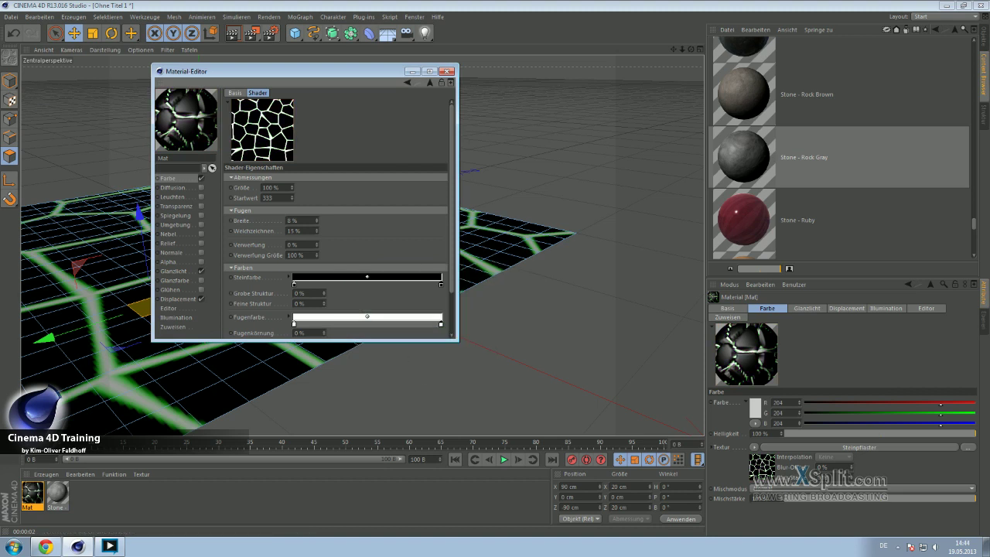
{"action": "left_click", "coordinate": [316, 229]}
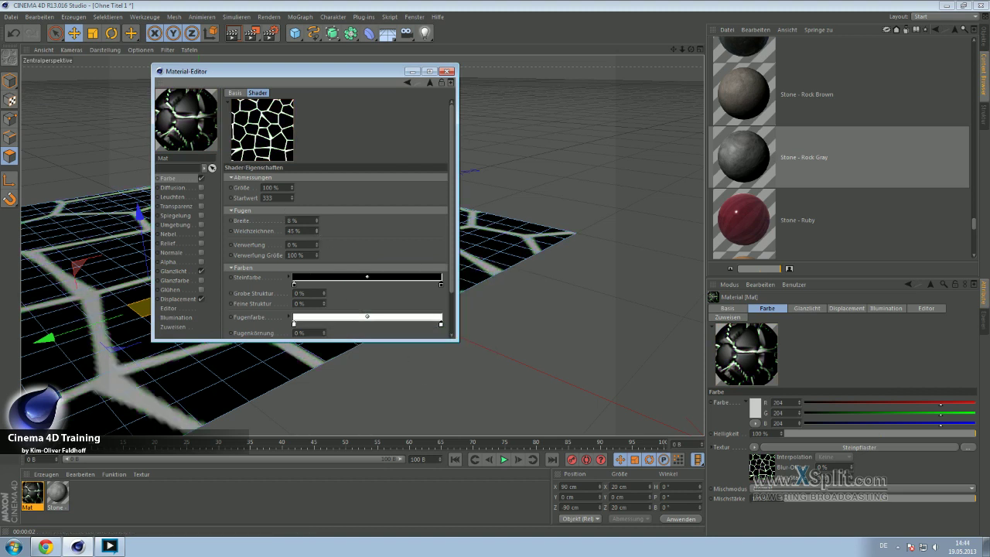
{"action": "left_click_drag", "start_coordinate": [316, 230], "coordinate": [316, 234]}
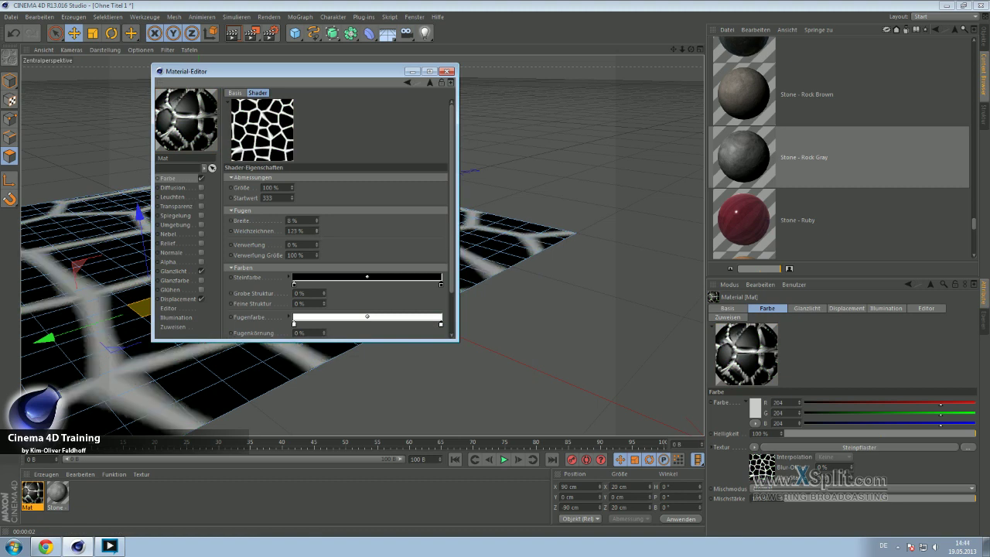
{"action": "left_click", "coordinate": [184, 180]}
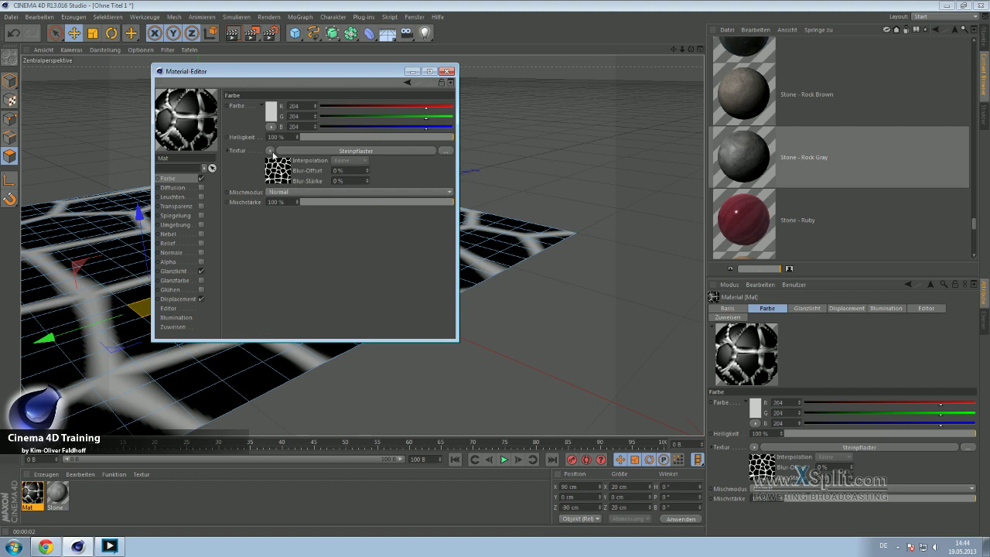
Step: Convert Mat's colour texture to an Ebene layer shader and paste the copied grey stone shader
{"action": "left_click", "coordinate": [270, 152]}
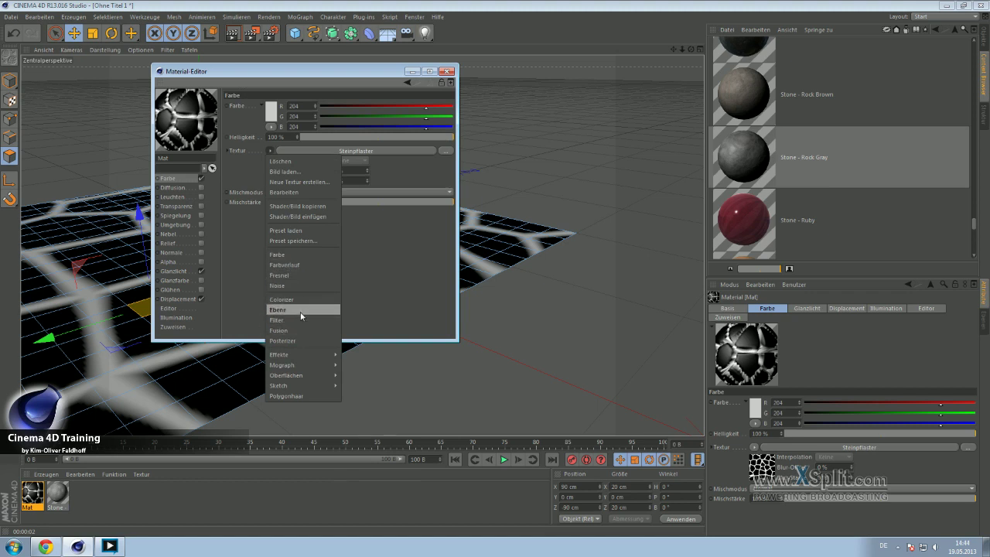
{"action": "left_click", "coordinate": [286, 309]}
{"action": "left_click", "coordinate": [295, 157]}
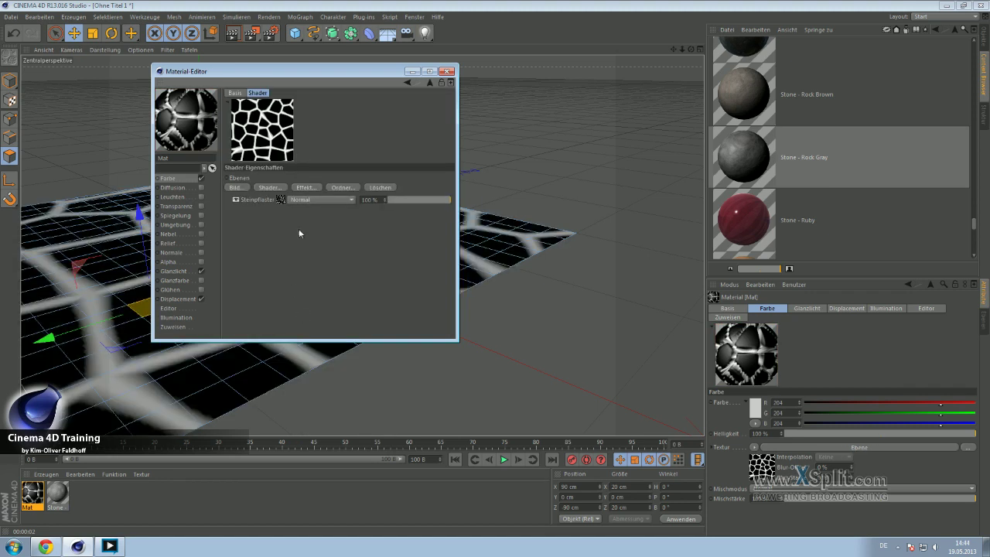
{"action": "left_click", "coordinate": [265, 191]}
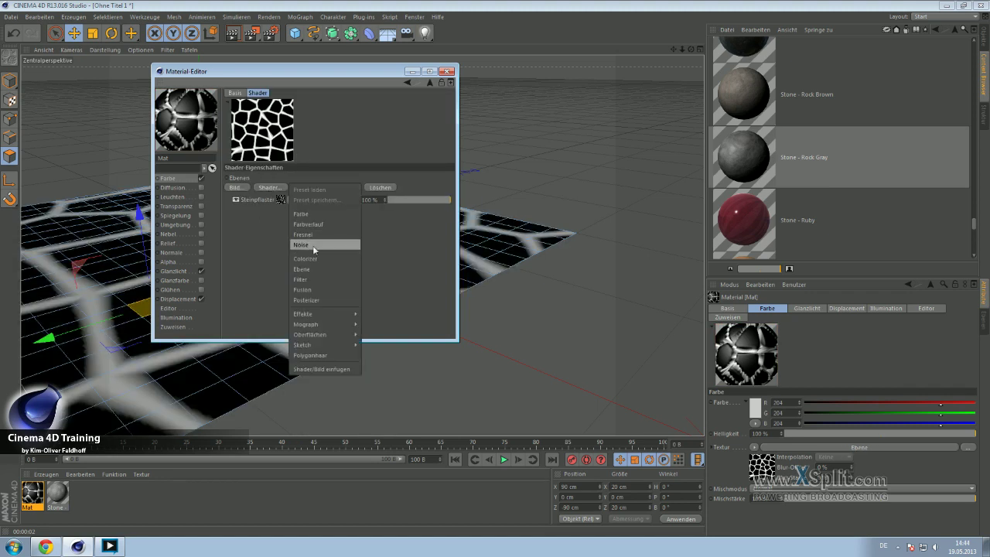
{"action": "left_click", "coordinate": [333, 369]}
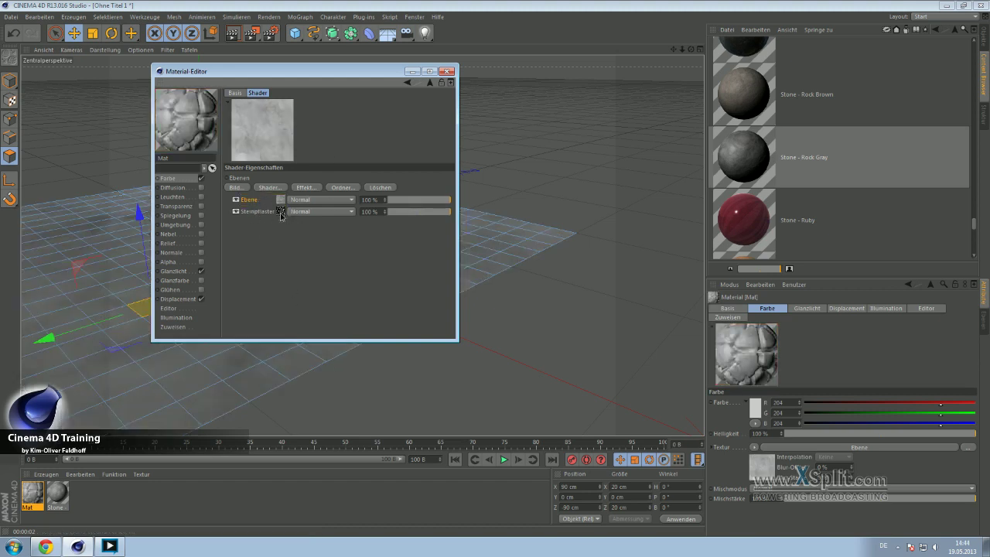
Step: Set the Steinpflaster layer to Ebenenmaske and move the Ebene layer below it
{"action": "left_click", "coordinate": [279, 212]}
{"action": "left_click", "coordinate": [429, 82]}
{"action": "left_click", "coordinate": [309, 213]}
{"action": "left_click", "coordinate": [330, 440]}
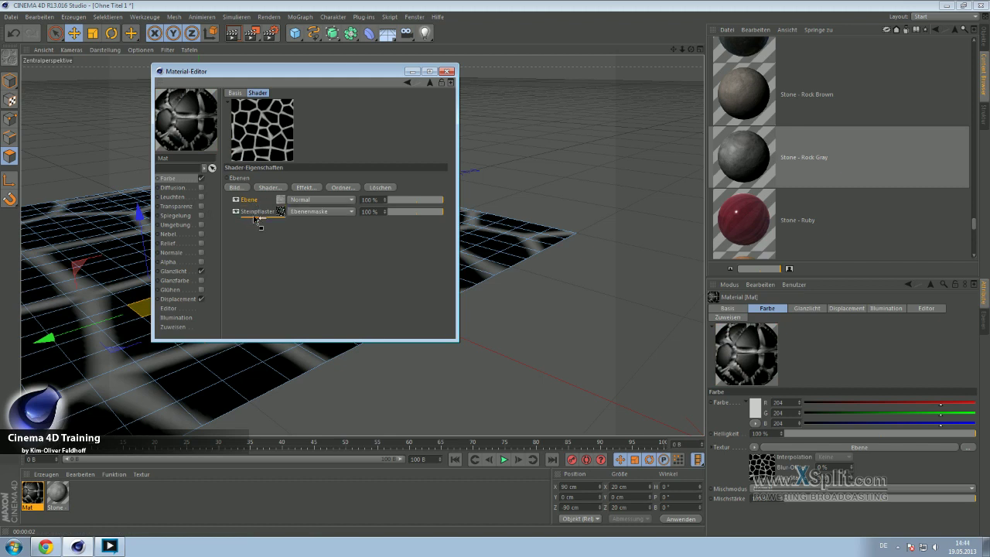
{"action": "left_click_drag", "start_coordinate": [249, 201], "coordinate": [254, 218]}
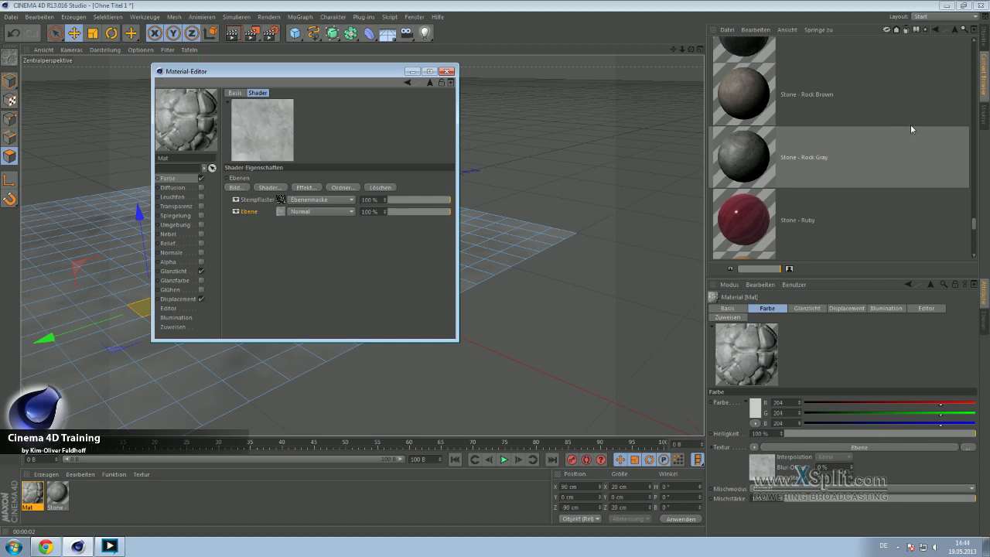
Step: Add the Stone - Marble Indian preset to the scene and view its colour channel
{"action": "left_click", "coordinate": [820, 99]}
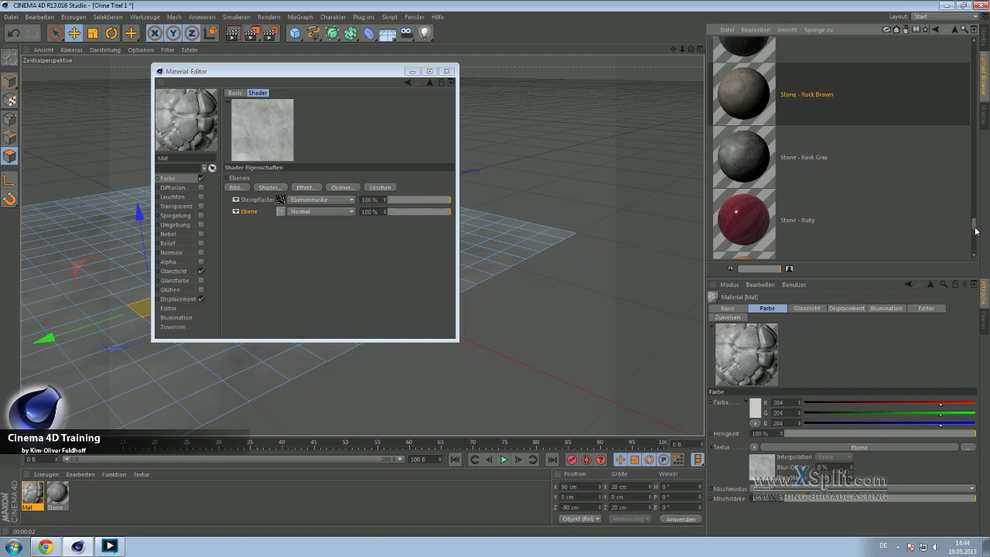
{"action": "left_click_drag", "start_coordinate": [974, 227], "coordinate": [975, 201]}
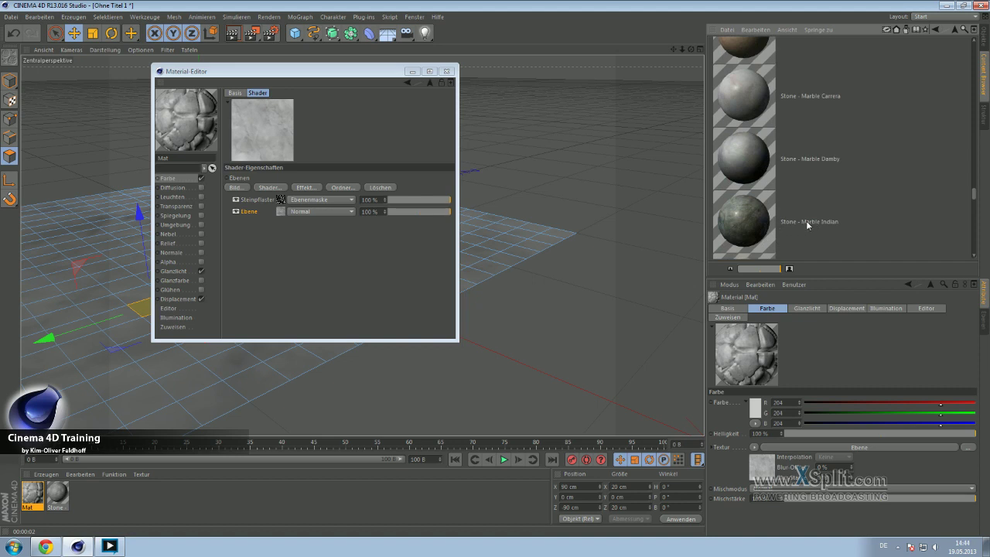
{"action": "double_click", "coordinate": [759, 219]}
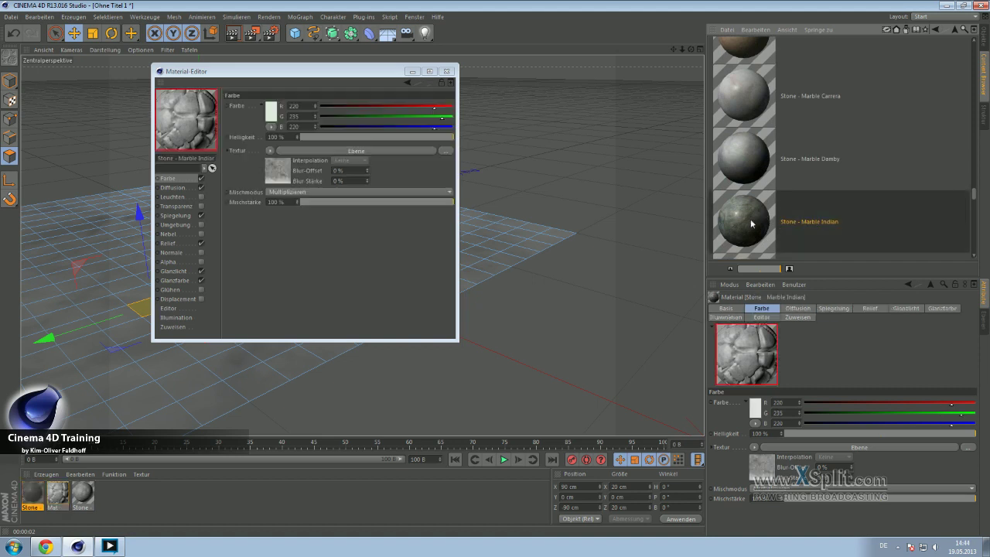
{"action": "left_click", "coordinate": [174, 178]}
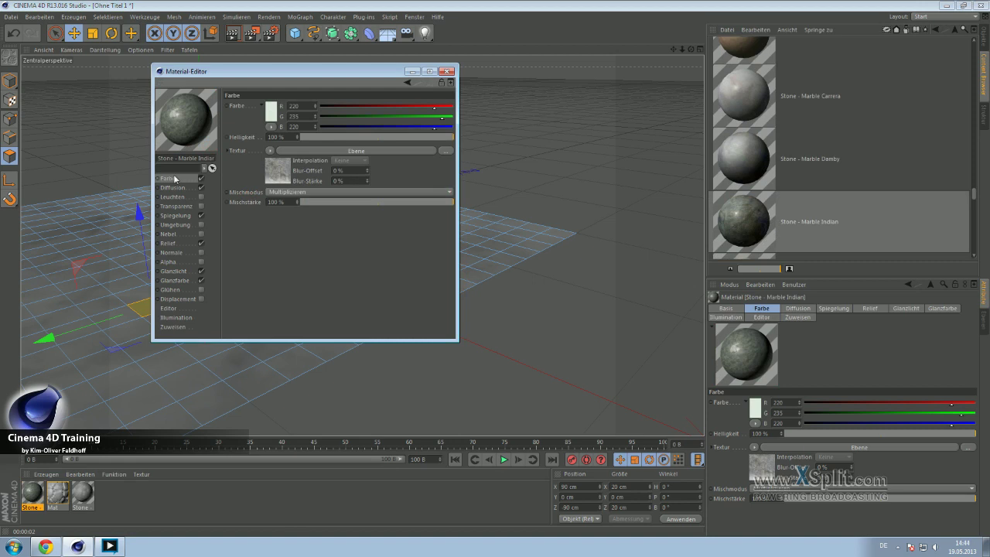
Step: Copy the marble's colour texture with Shader/Bild kopieren and return to Mat's colour layers
{"action": "left_click", "coordinate": [270, 151]}
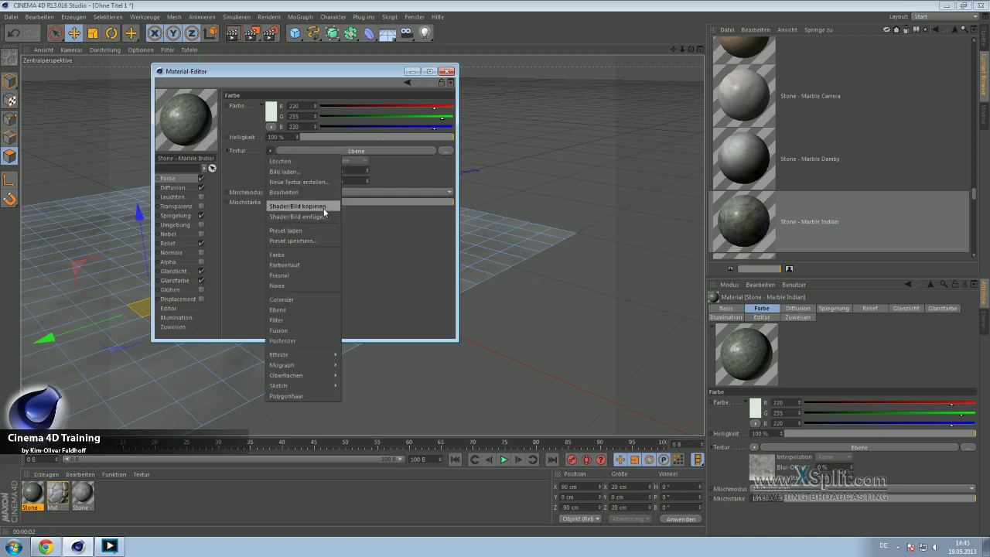
{"action": "left_click", "coordinate": [324, 208]}
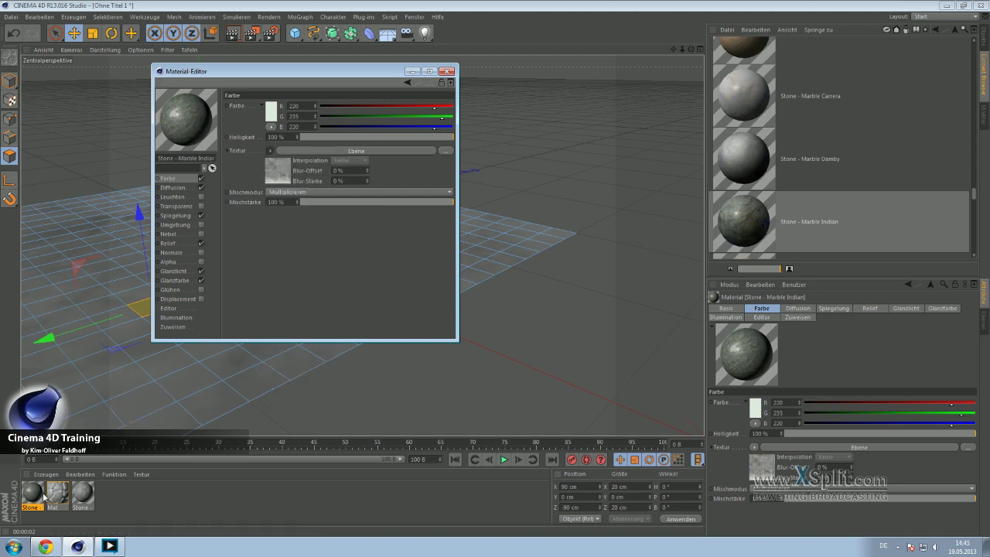
{"action": "left_click", "coordinate": [74, 495]}
{"action": "left_click", "coordinate": [59, 493]}
{"action": "left_click", "coordinate": [302, 151]}
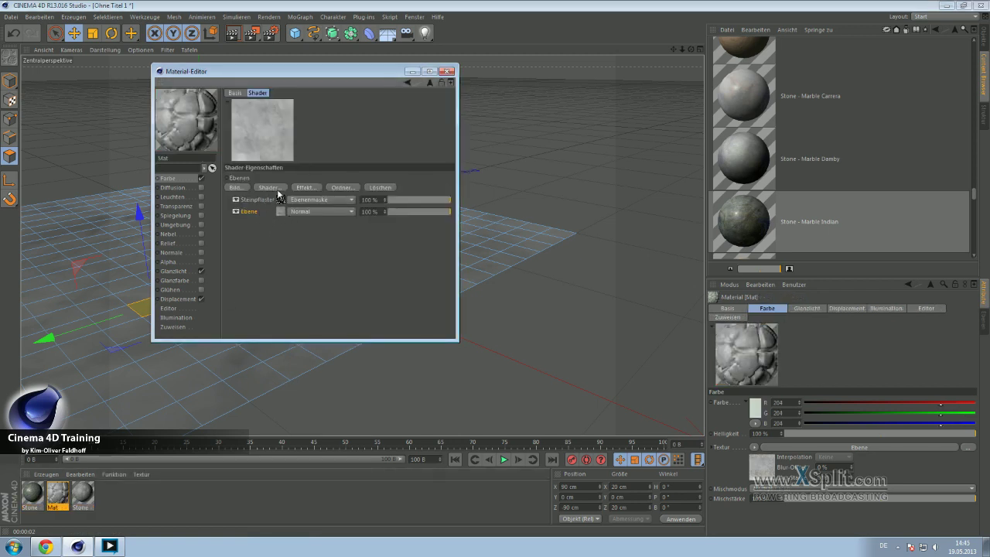
Step: Paste the marble texture via Shader/Bild einfügen as the top layer, then open Effekt
{"action": "left_click", "coordinate": [269, 187]}
{"action": "left_click", "coordinate": [308, 370]}
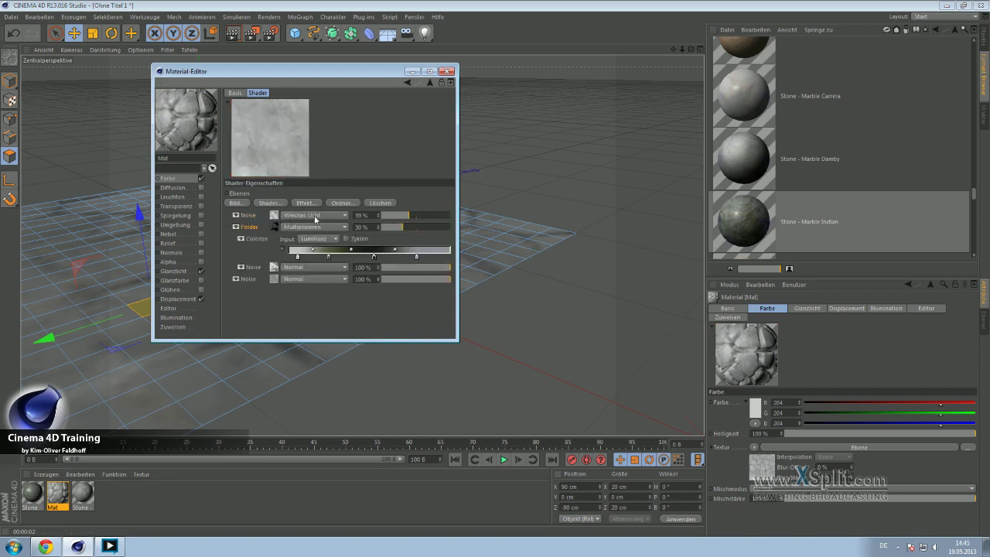
{"action": "left_click", "coordinate": [311, 204]}
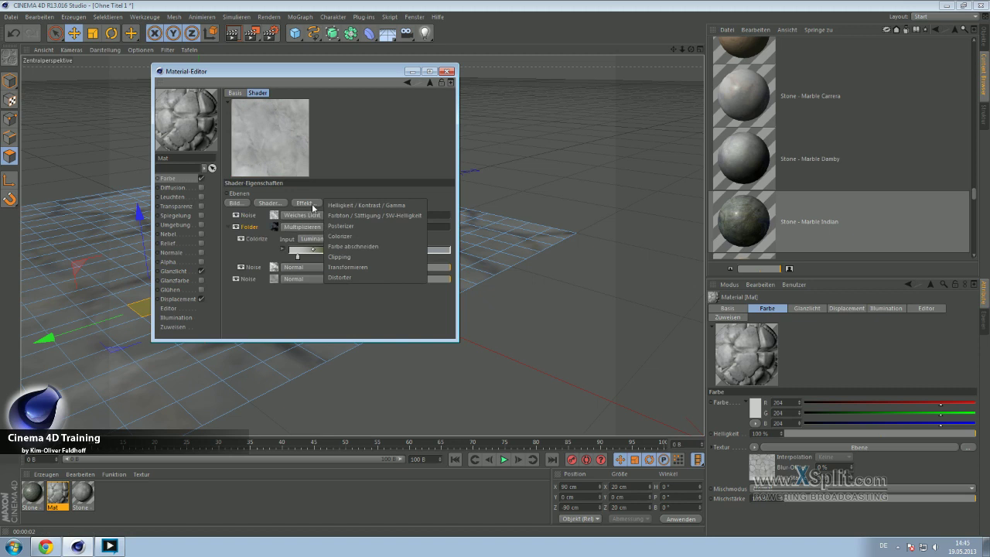
Step: Add a hue/saturation/lightness effect at the top of the marble layer: lightness −62%, saturation 5%
{"action": "left_click", "coordinate": [371, 215]}
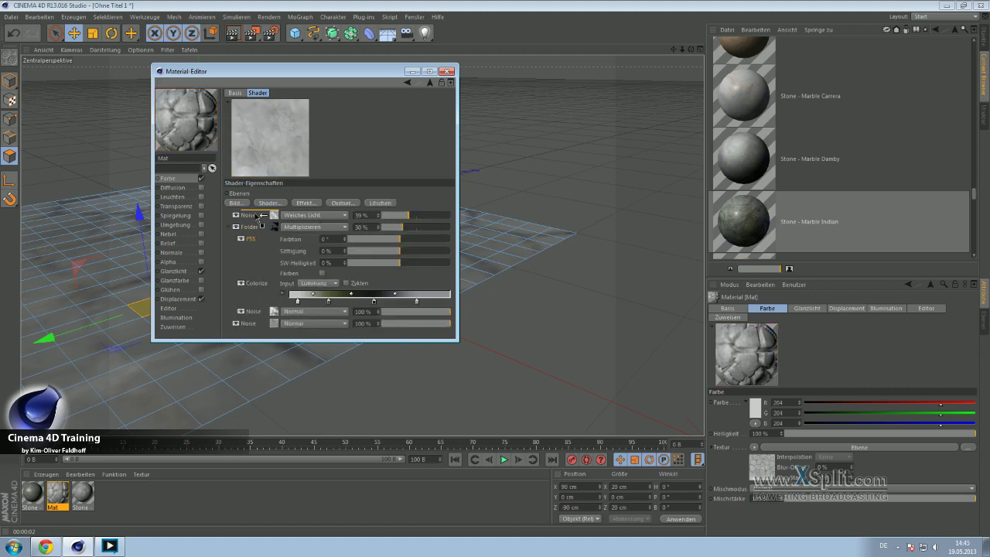
{"action": "left_click_drag", "start_coordinate": [258, 215], "coordinate": [259, 215]}
{"action": "left_click", "coordinate": [367, 240]}
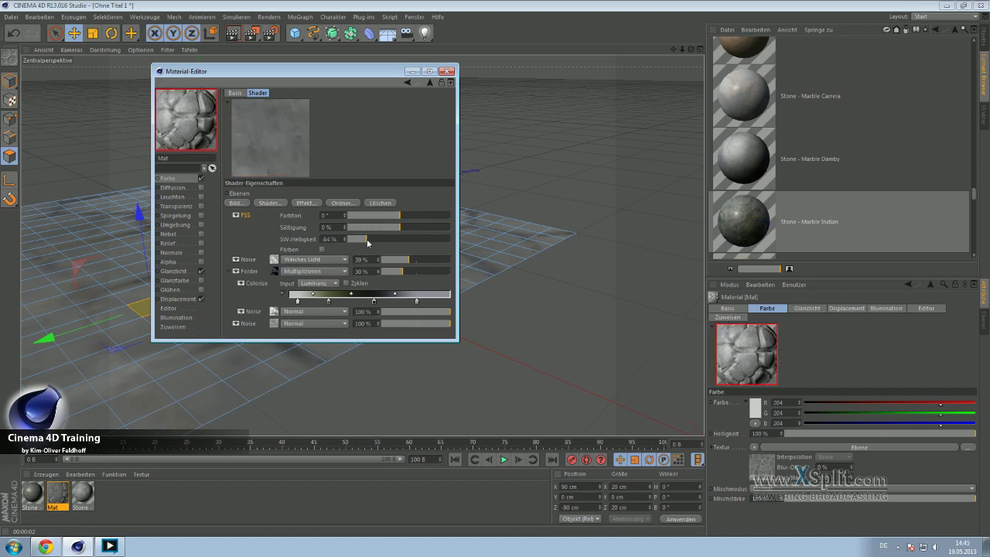
{"action": "left_click_drag", "start_coordinate": [367, 242], "coordinate": [372, 242]}
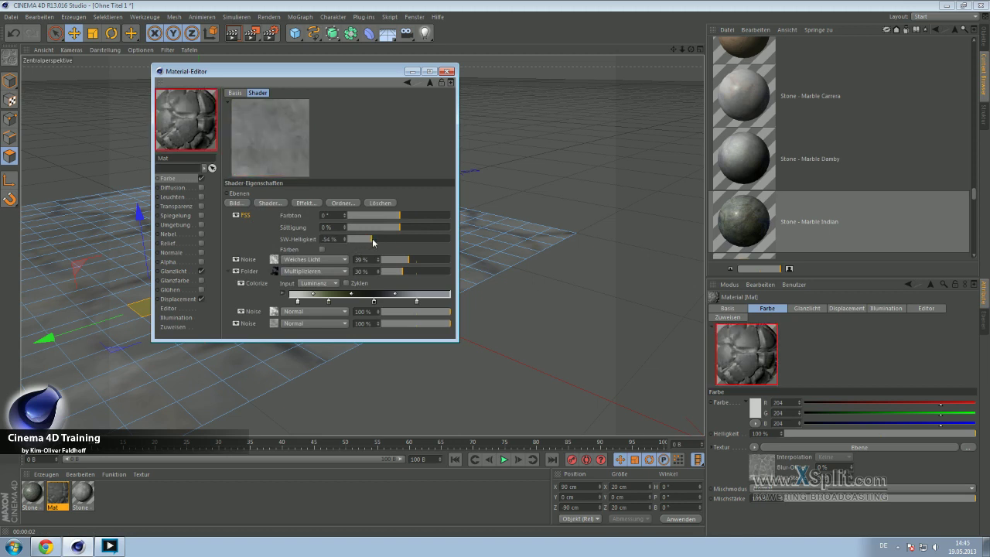
{"action": "left_click", "coordinate": [366, 240]}
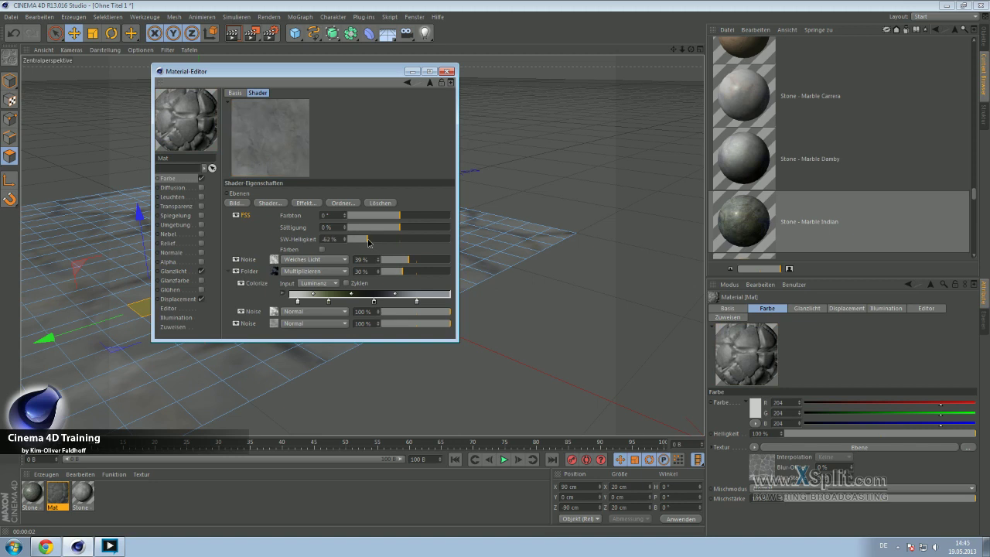
{"action": "left_click", "coordinate": [408, 229]}
{"action": "left_click", "coordinate": [406, 231]}
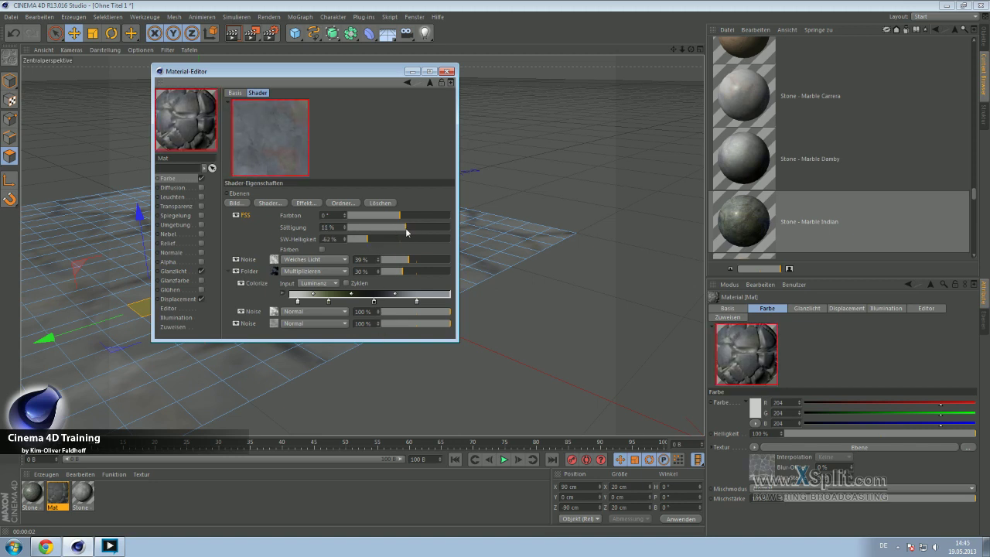
{"action": "left_click", "coordinate": [402, 232]}
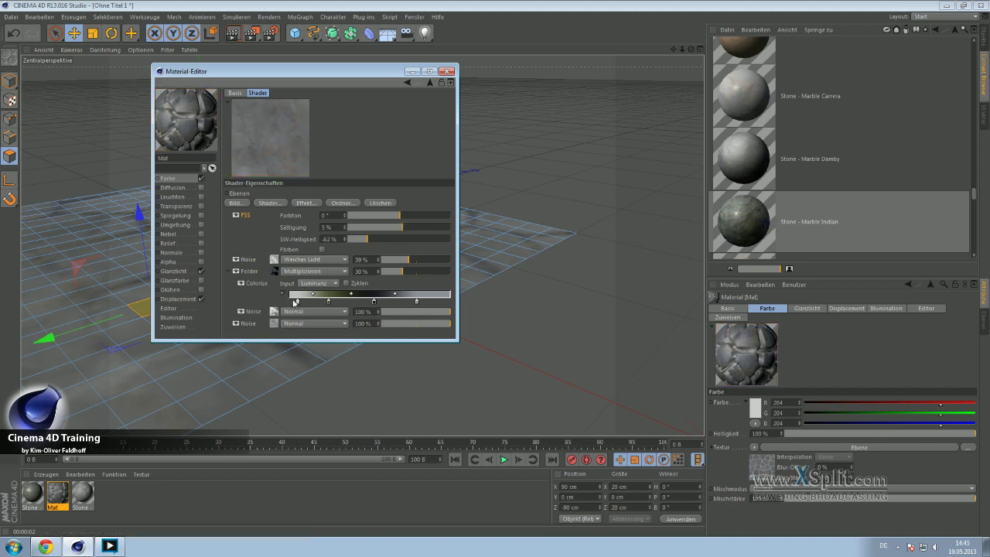
Step: Go back to Mat's colour channel and open the marble layer's inner layers
{"action": "left_click", "coordinate": [183, 182]}
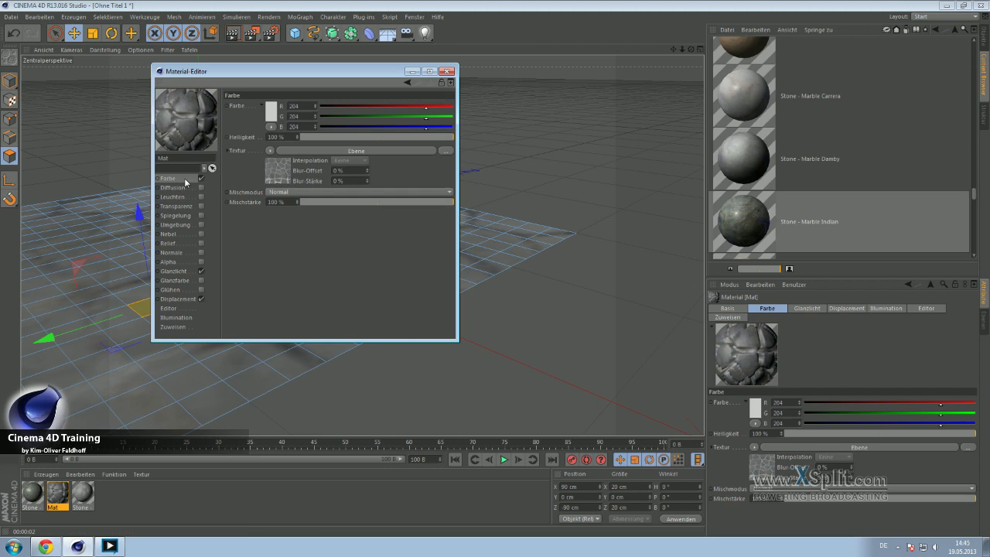
{"action": "left_click", "coordinate": [272, 174]}
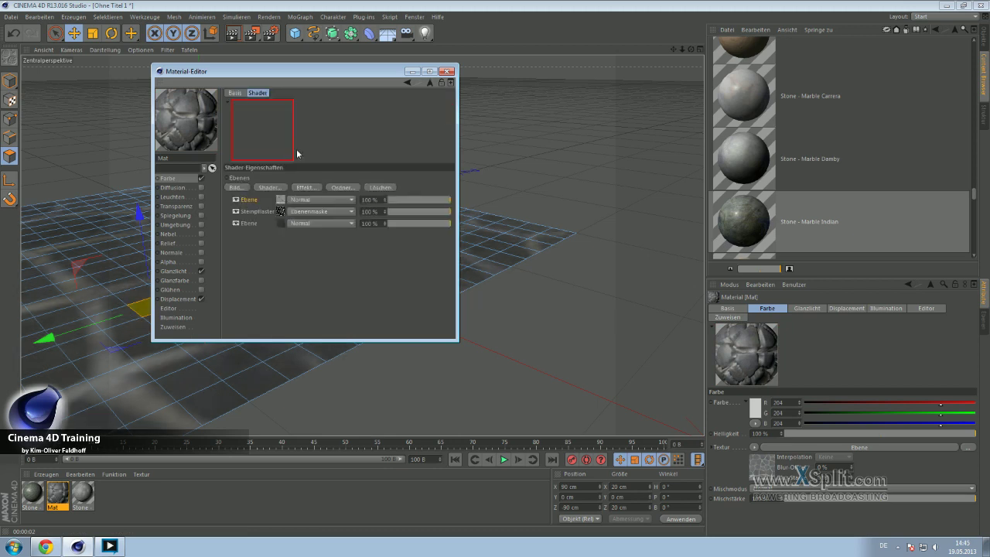
{"action": "left_click", "coordinate": [283, 224]}
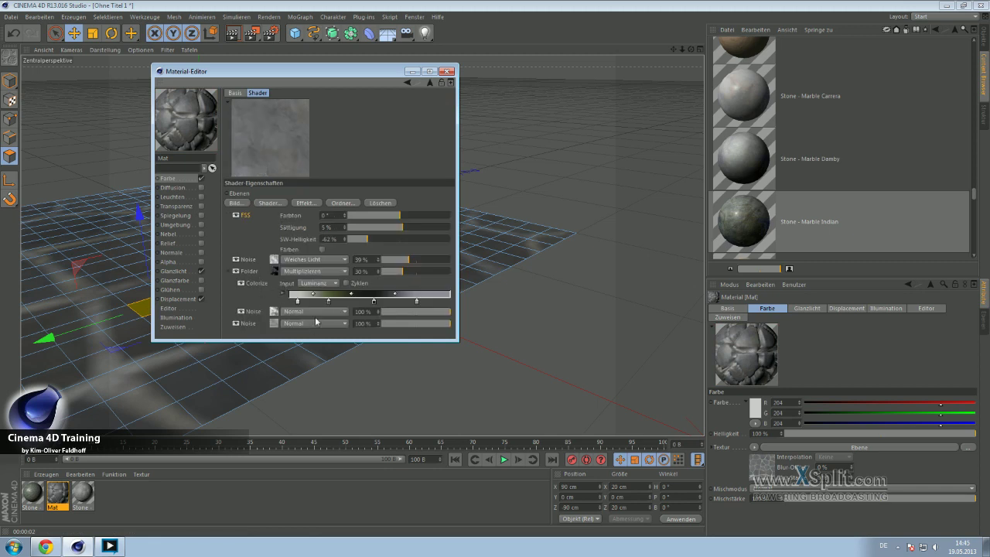
Step: Inspect the lower Noise layer's settings and preview, then return to the marble's layer list
{"action": "left_click", "coordinate": [274, 313]}
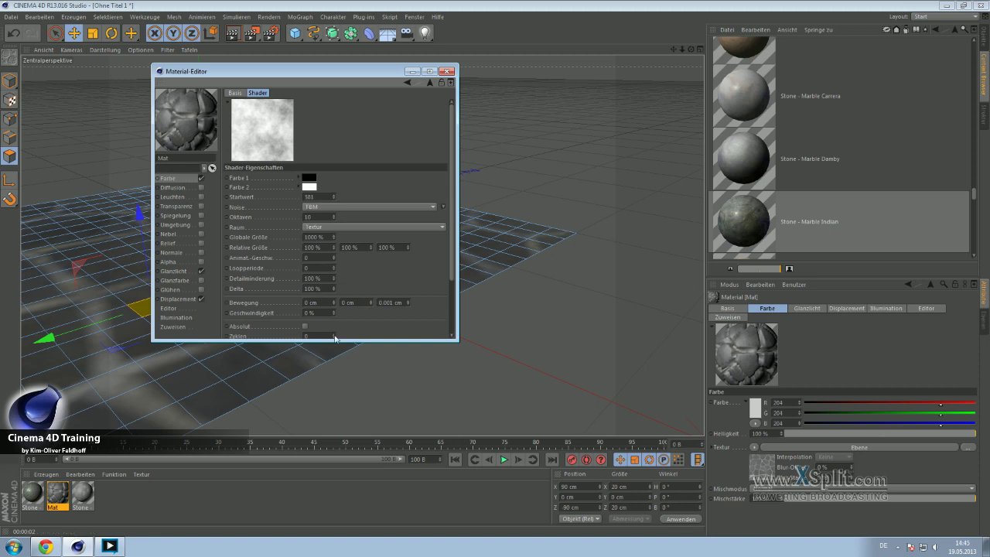
{"action": "scroll", "coordinate": [452, 271], "scroll_direction": "down", "scroll_amount": 3}
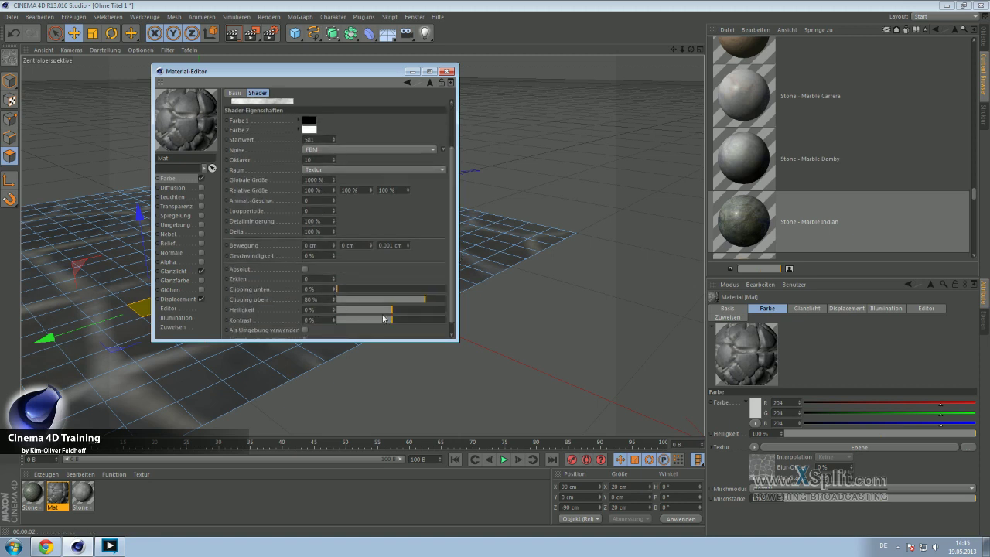
{"action": "left_click", "coordinate": [267, 101]}
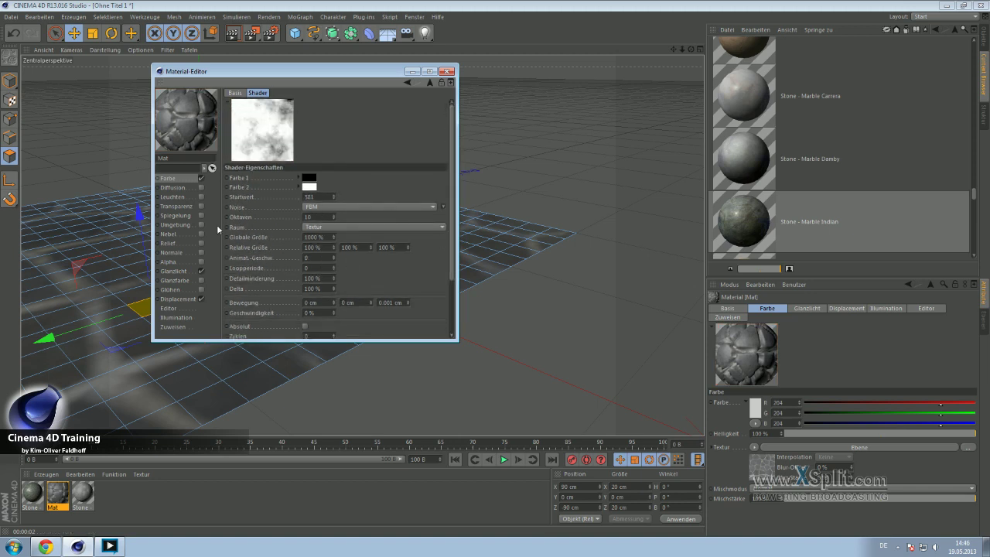
{"action": "left_click", "coordinate": [430, 84]}
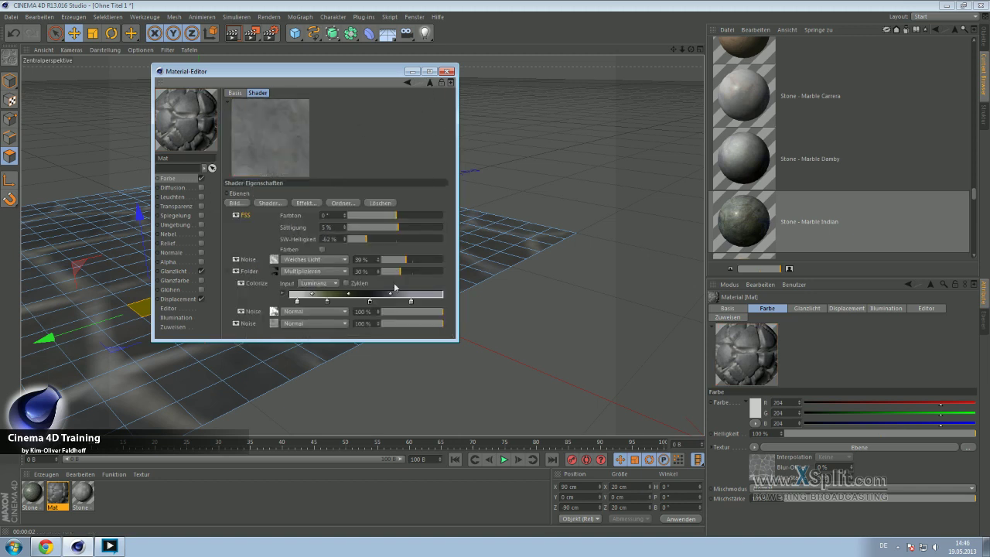
Step: Enlarge the editor, set the other Noise layer's Kontrast to 68%, and return to Farbe
{"action": "left_click", "coordinate": [273, 323]}
{"action": "scroll", "coordinate": [454, 297], "scroll_direction": "down", "scroll_amount": 3}
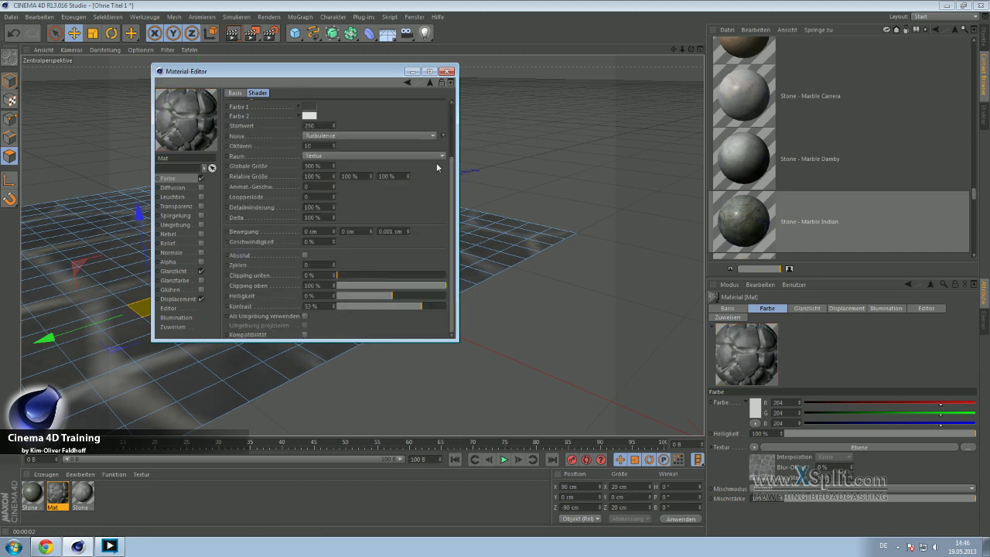
{"action": "scroll", "coordinate": [454, 144], "scroll_direction": "up", "scroll_amount": 3}
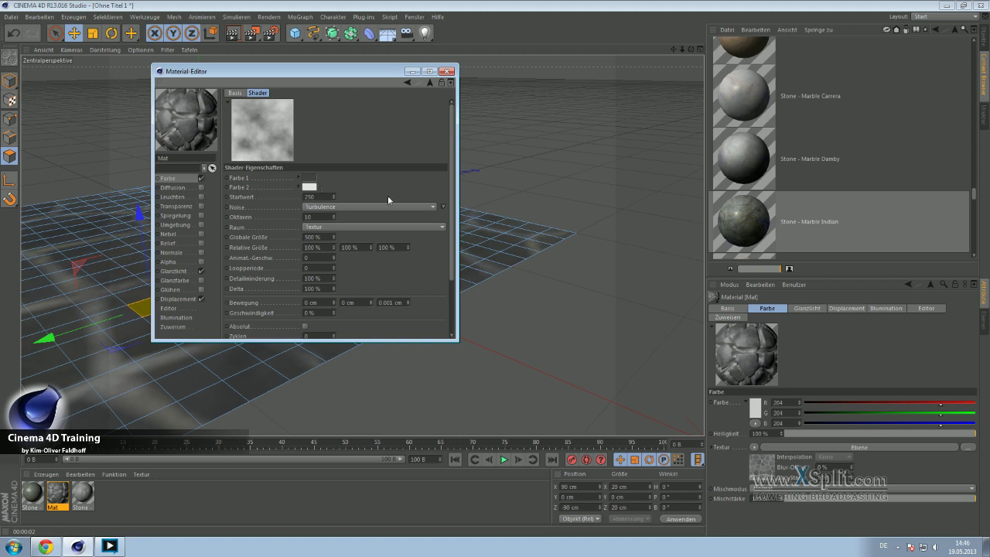
{"action": "scroll", "coordinate": [444, 300], "scroll_direction": "down", "scroll_amount": 3}
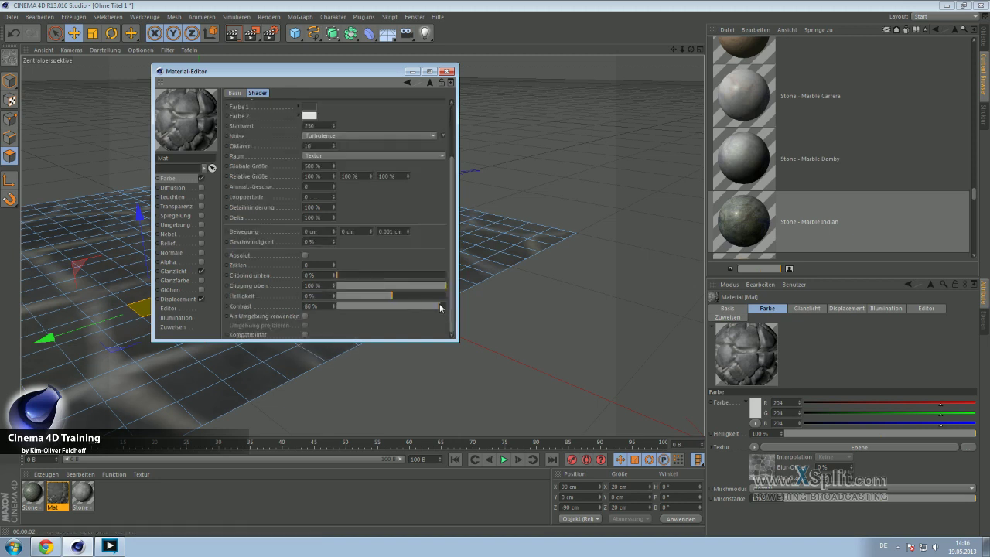
{"action": "scroll", "coordinate": [455, 145], "scroll_direction": "up", "scroll_amount": 3}
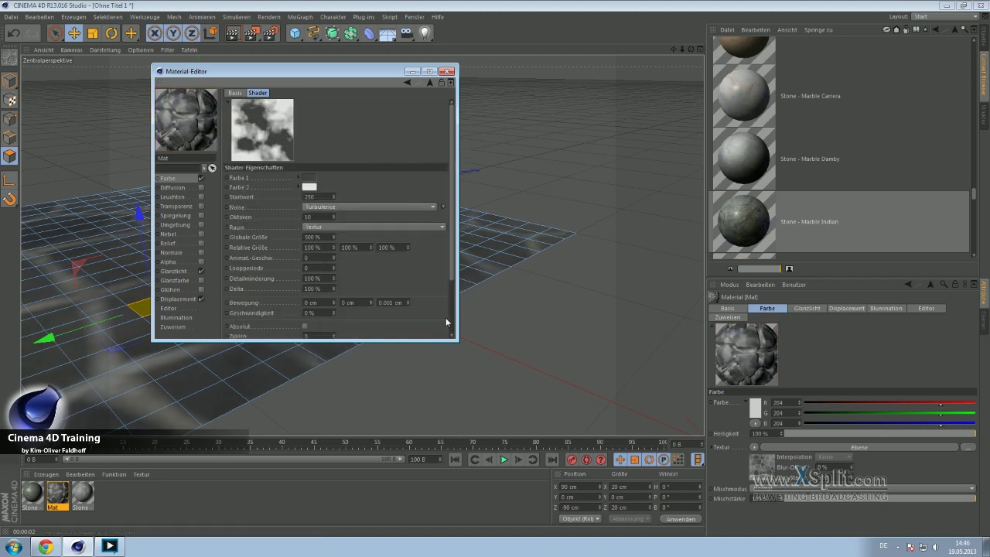
{"action": "scroll", "coordinate": [440, 325], "scroll_direction": "down", "scroll_amount": 1}
{"action": "left_click_drag", "start_coordinate": [422, 340], "coordinate": [425, 443]}
{"action": "left_click_drag", "start_coordinate": [429, 378], "coordinate": [403, 377]}
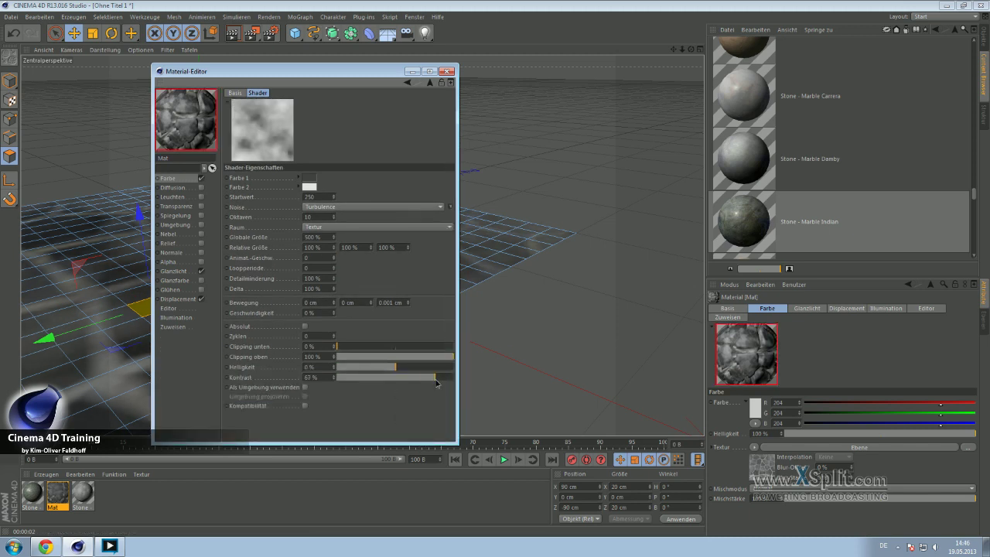
{"action": "left_click", "coordinate": [183, 178]}
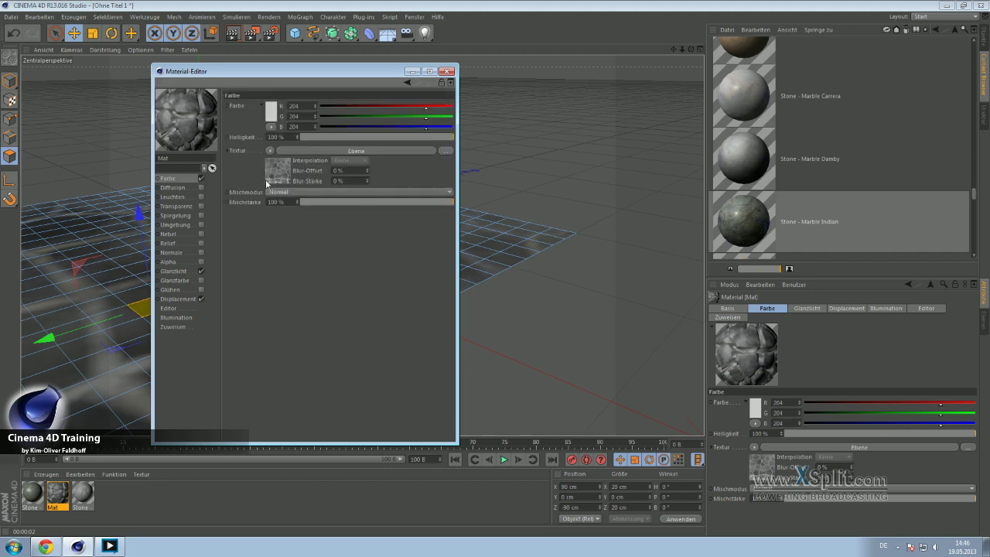
Step: Minimise the Material Editor, render the active view of the stones, then reopen Mat's Farbe channel
{"action": "left_click", "coordinate": [271, 173]}
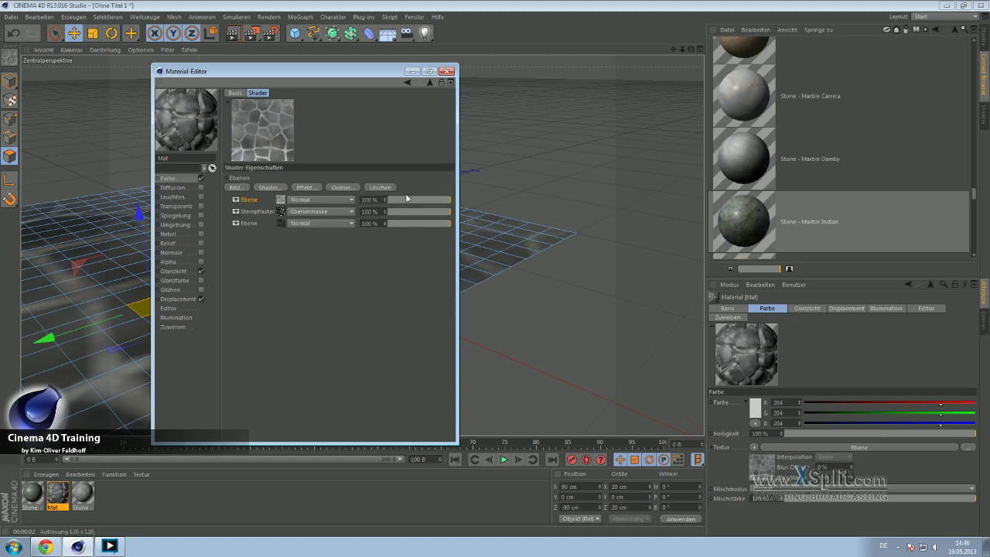
{"action": "left_click", "coordinate": [417, 72]}
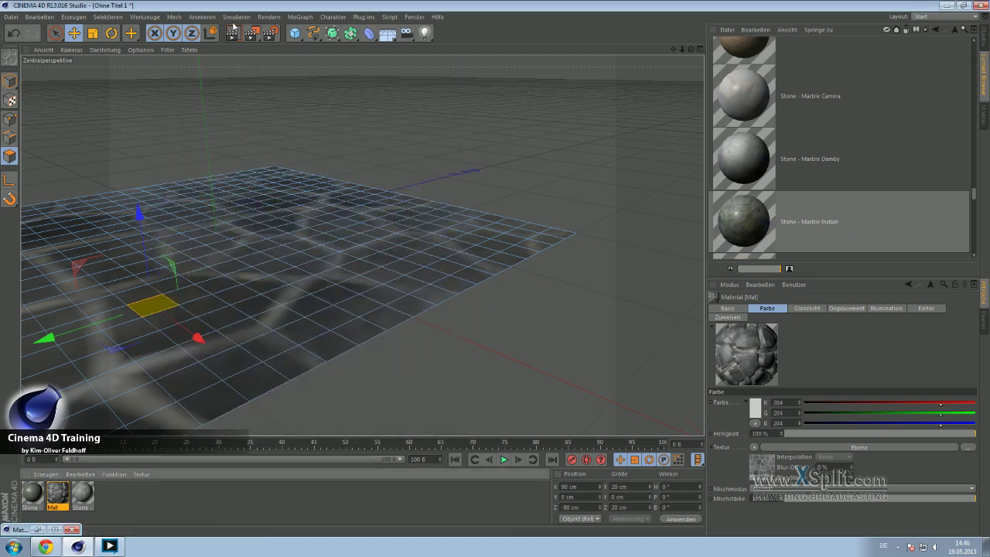
{"action": "left_click", "coordinate": [231, 36]}
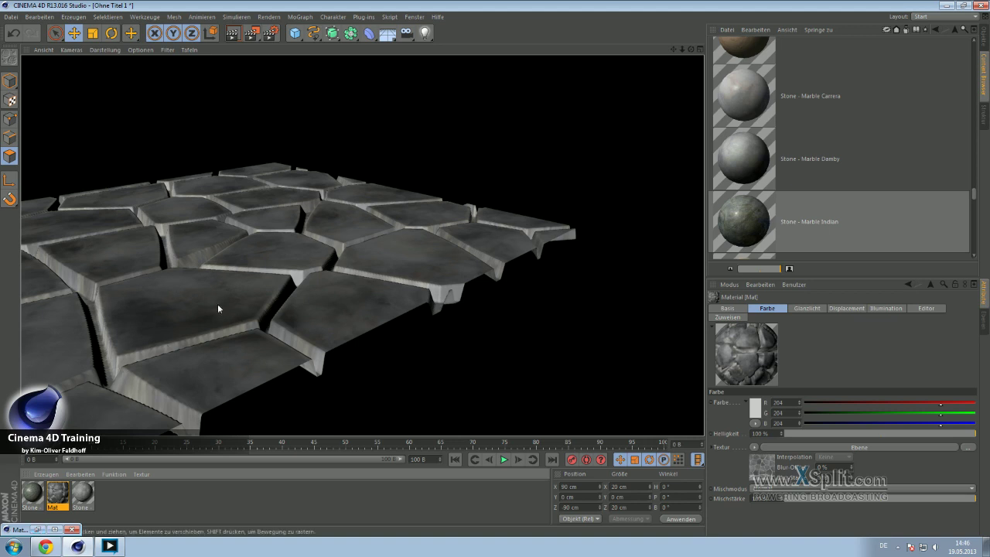
{"action": "double_click", "coordinate": [58, 500]}
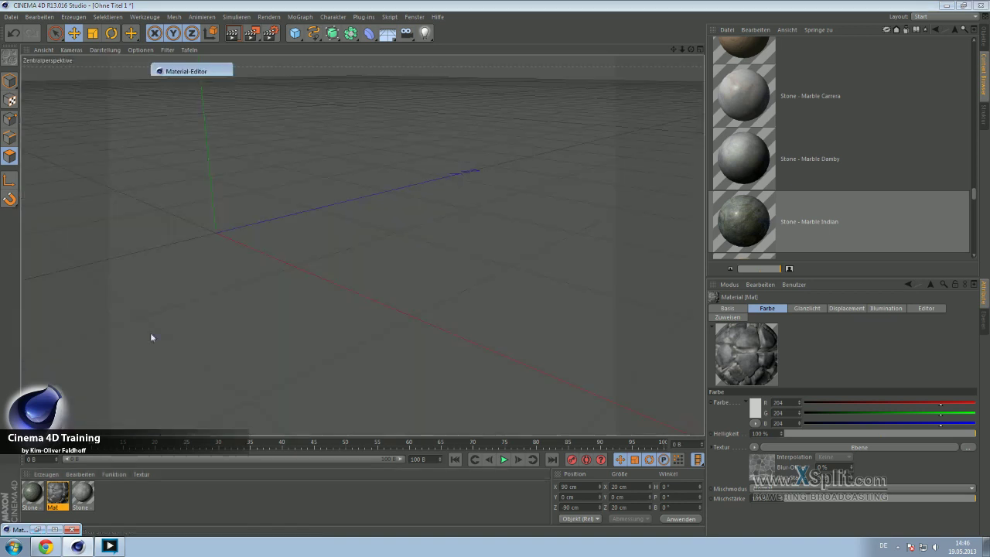
{"action": "left_click", "coordinate": [180, 181]}
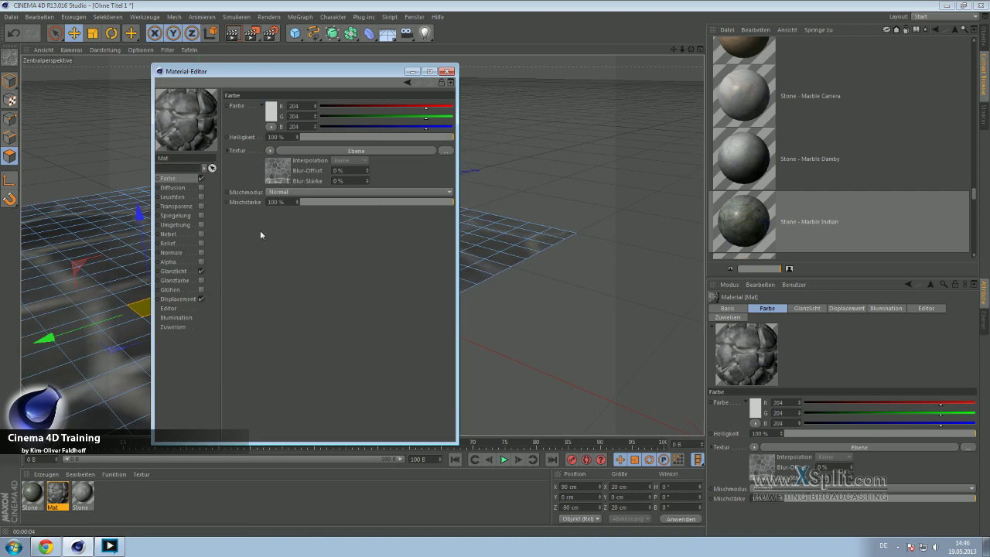
Step: Inspect the Steinpflaster layer in both the colour and displacement layer stacks
{"action": "left_click", "coordinate": [277, 168]}
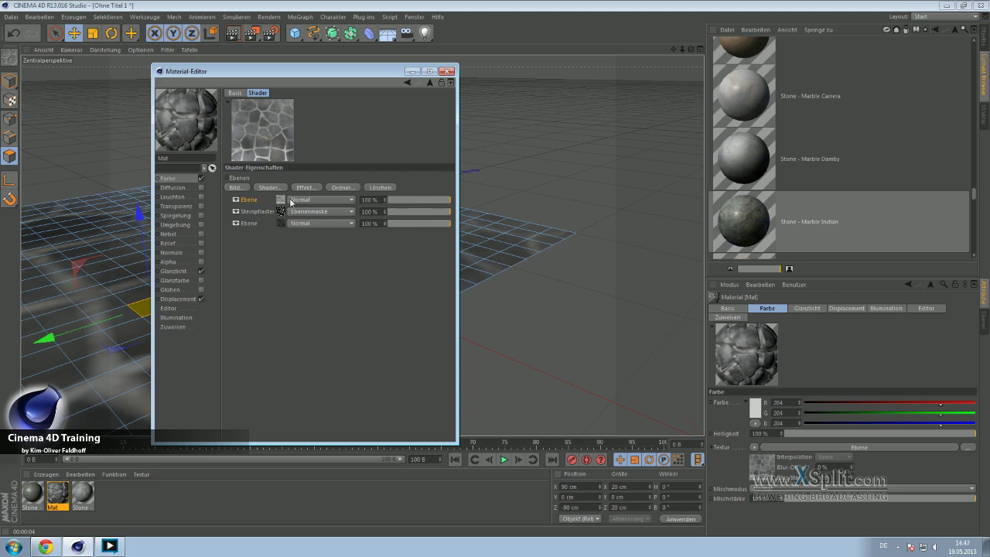
{"action": "left_click", "coordinate": [266, 213]}
{"action": "left_click", "coordinate": [184, 299]}
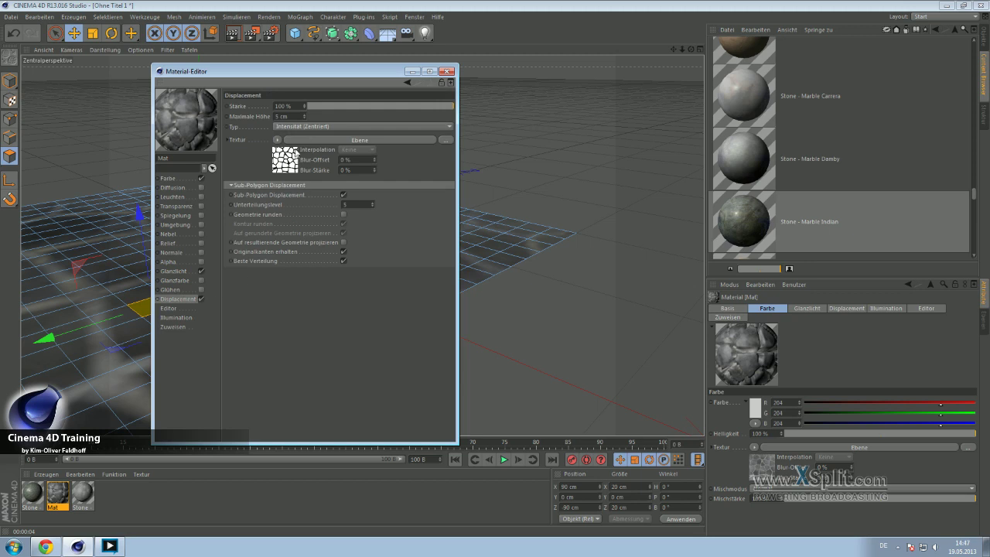
{"action": "left_click", "coordinate": [298, 140]}
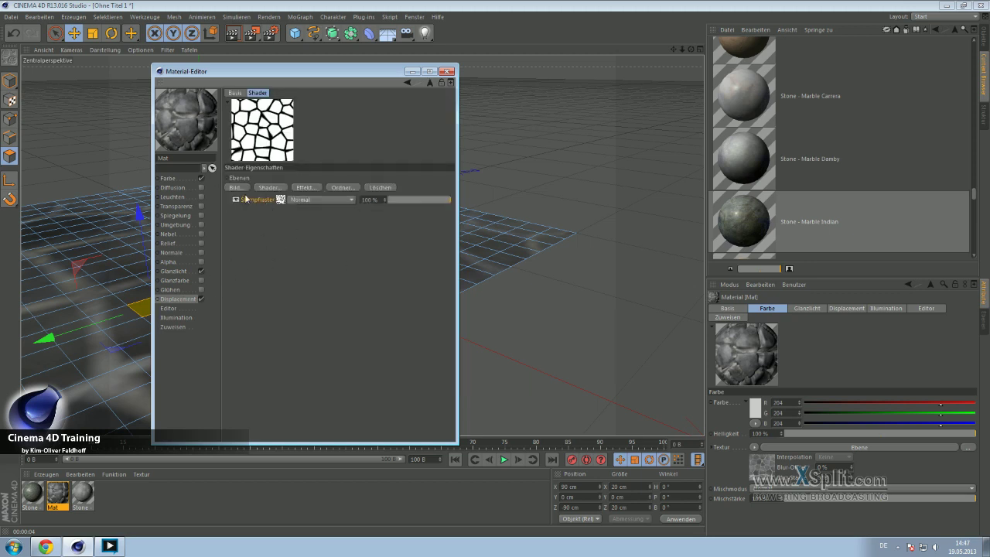
{"action": "left_click", "coordinate": [316, 199]}
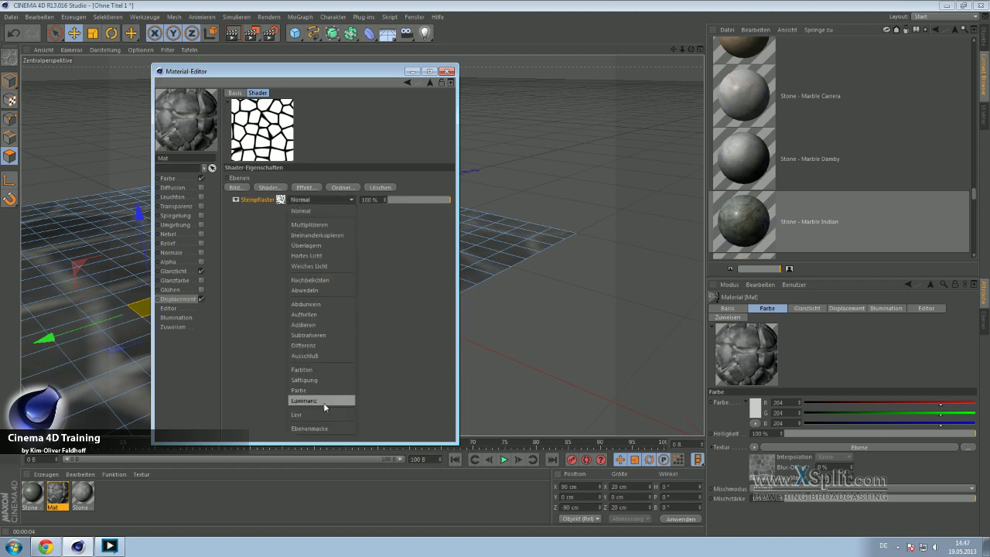
{"action": "left_click", "coordinate": [321, 428]}
{"action": "left_click", "coordinate": [171, 180]}
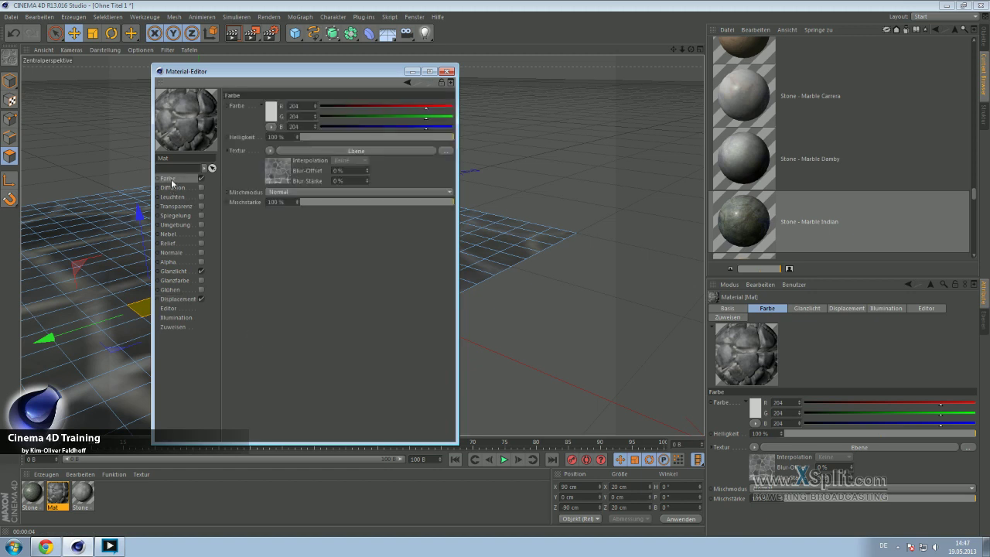
Step: Paste the third colour layer's noise shader into the displacement stack; set Steinpflaster to Ebenenmaske
{"action": "left_click", "coordinate": [271, 150]}
{"action": "left_click", "coordinate": [276, 153]}
{"action": "left_click", "coordinate": [297, 152]}
{"action": "right_click", "coordinate": [249, 225]}
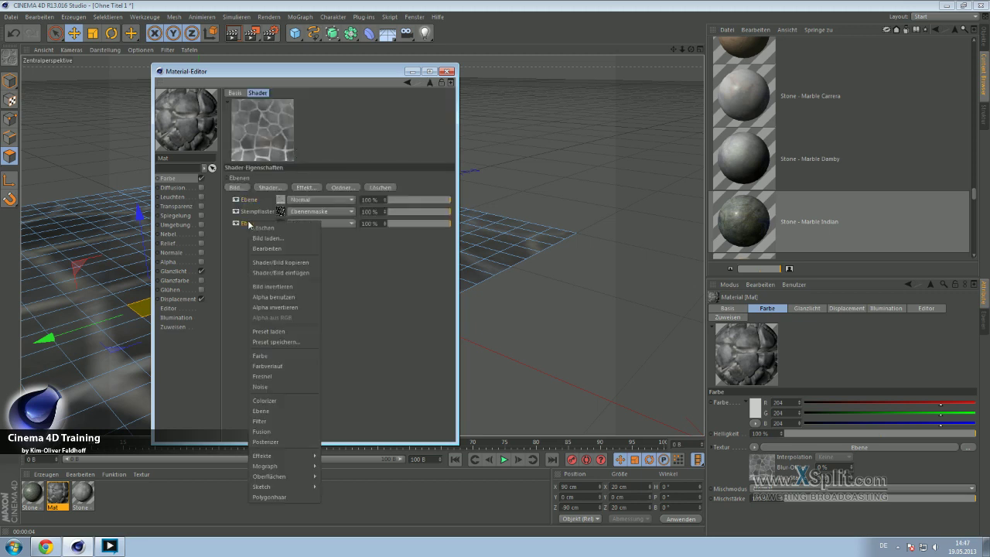
{"action": "left_click", "coordinate": [286, 273]}
{"action": "left_click", "coordinate": [181, 298]}
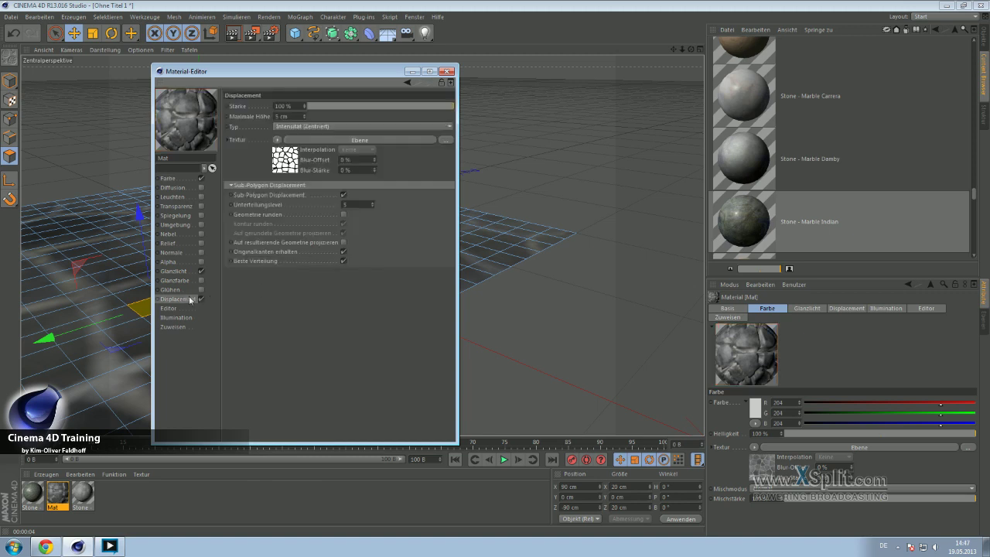
{"action": "left_click", "coordinate": [278, 140]}
{"action": "left_click", "coordinate": [310, 139]}
{"action": "left_click", "coordinate": [311, 139]}
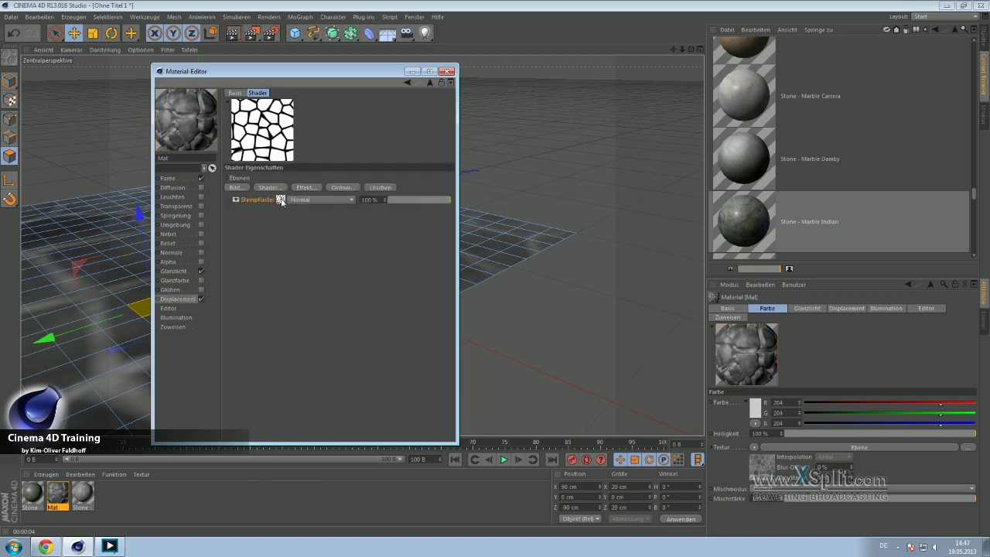
{"action": "left_click", "coordinate": [279, 190]}
{"action": "left_click", "coordinate": [321, 369]}
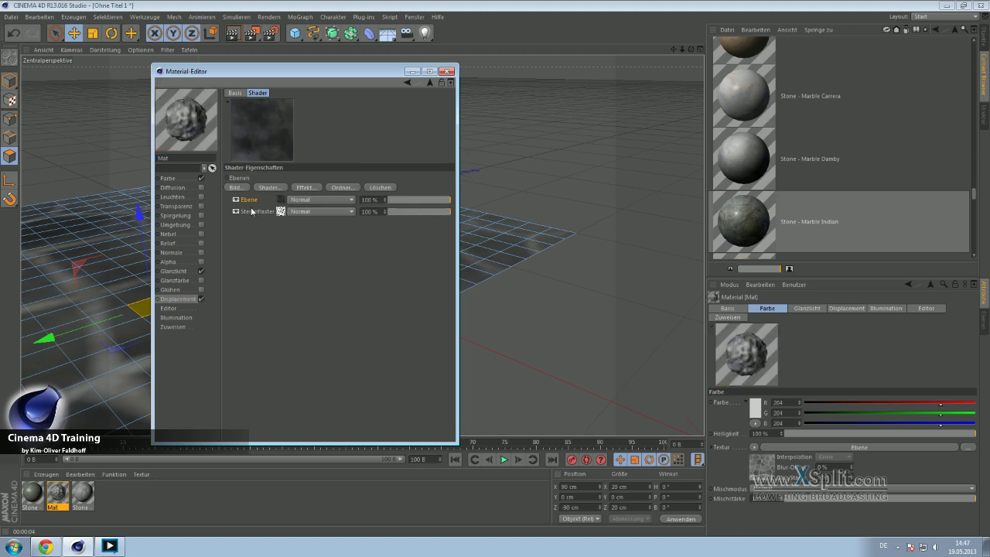
{"action": "left_click", "coordinate": [321, 211]}
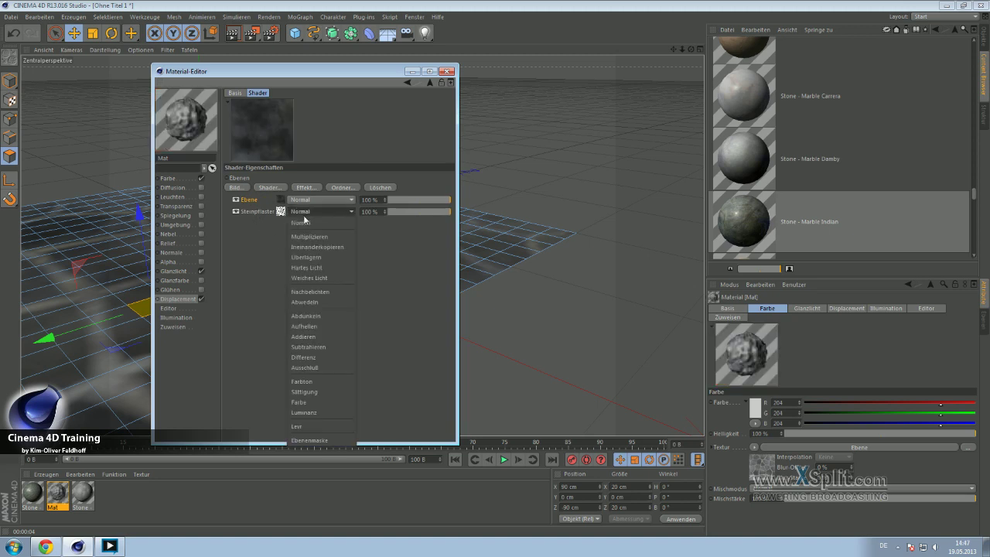
{"action": "left_click", "coordinate": [339, 441]}
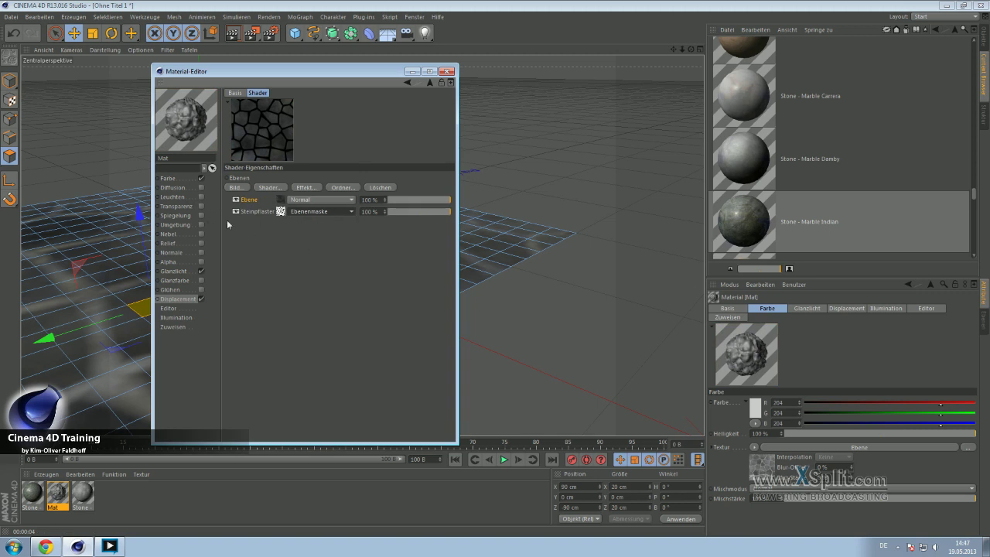
Step: Copy the first colour layer's shader and paste it as another displacement layer
{"action": "left_click", "coordinate": [177, 179]}
{"action": "left_click", "coordinate": [274, 152]}
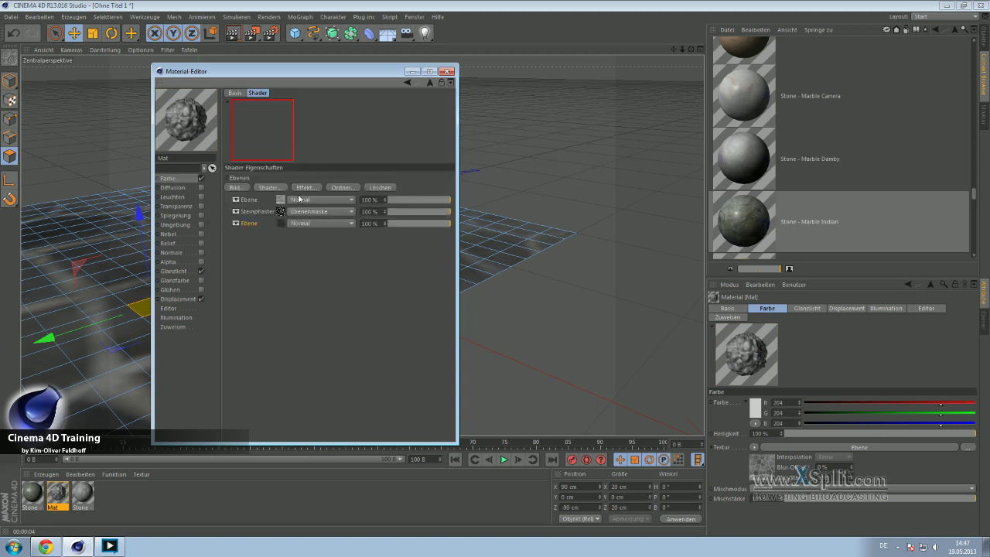
{"action": "left_click", "coordinate": [259, 201]}
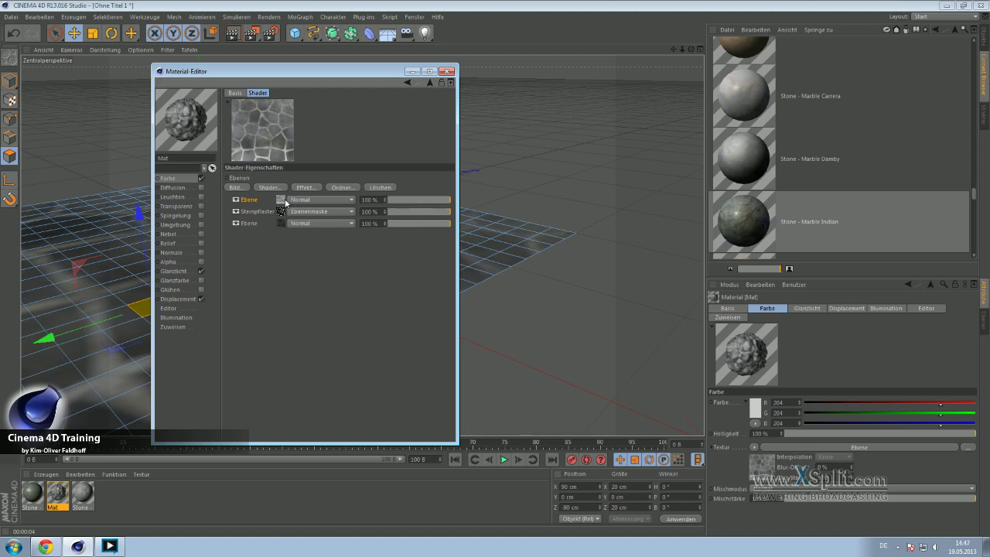
{"action": "right_click", "coordinate": [254, 201]}
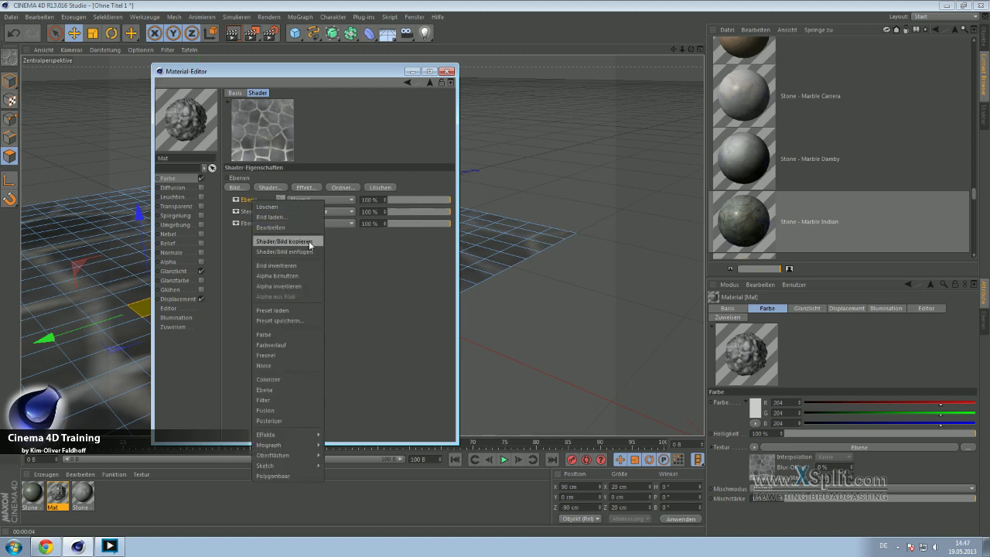
{"action": "left_click", "coordinate": [283, 241]}
{"action": "left_click", "coordinate": [180, 299]}
{"action": "left_click", "coordinate": [301, 140]}
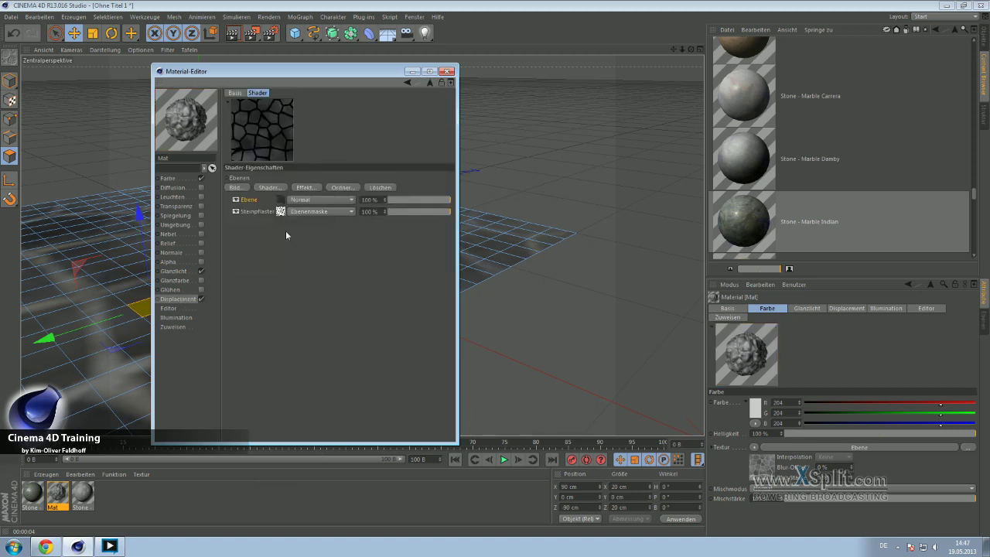
{"action": "left_click", "coordinate": [269, 187]}
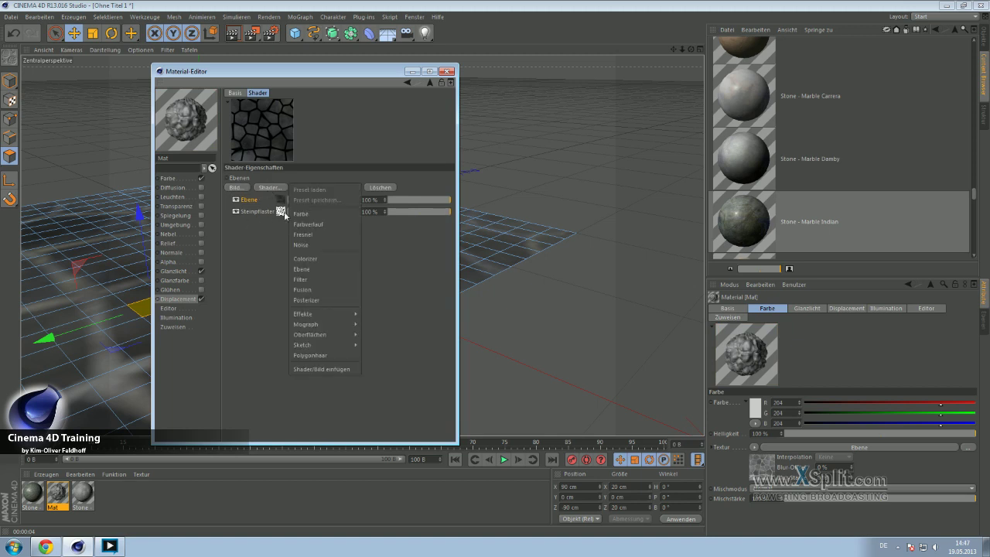
{"action": "left_click", "coordinate": [324, 365]}
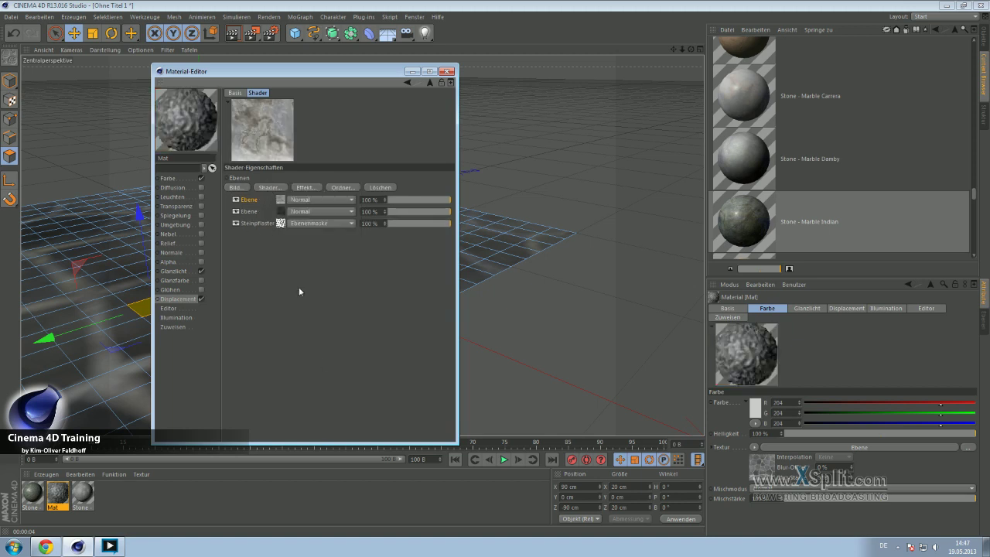
Step: Move the light layer to the bottom, set brightness to 53%, and desaturate the first group to −100%
{"action": "left_click_drag", "start_coordinate": [252, 226], "coordinate": [257, 229]}
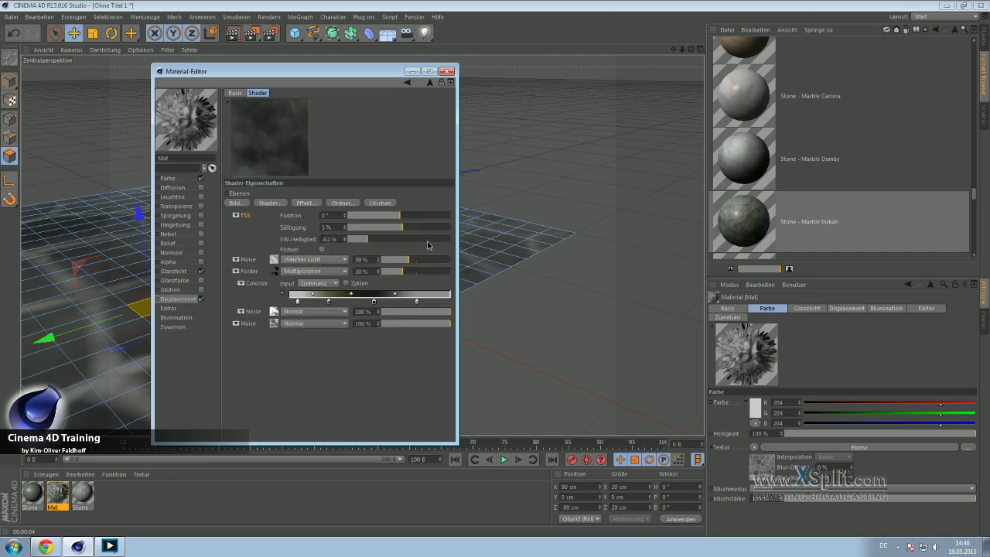
{"action": "left_click", "coordinate": [428, 243]}
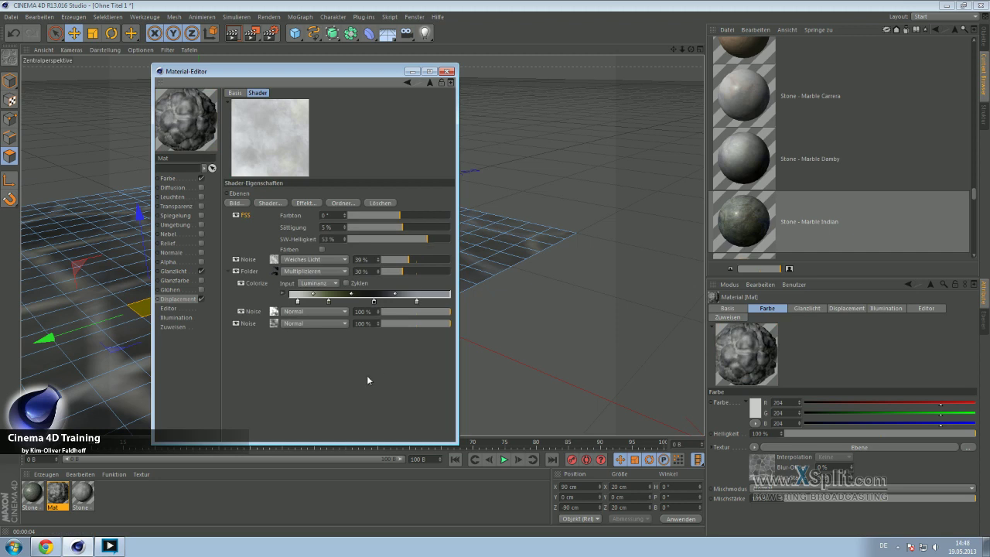
{"action": "left_click", "coordinate": [429, 83]}
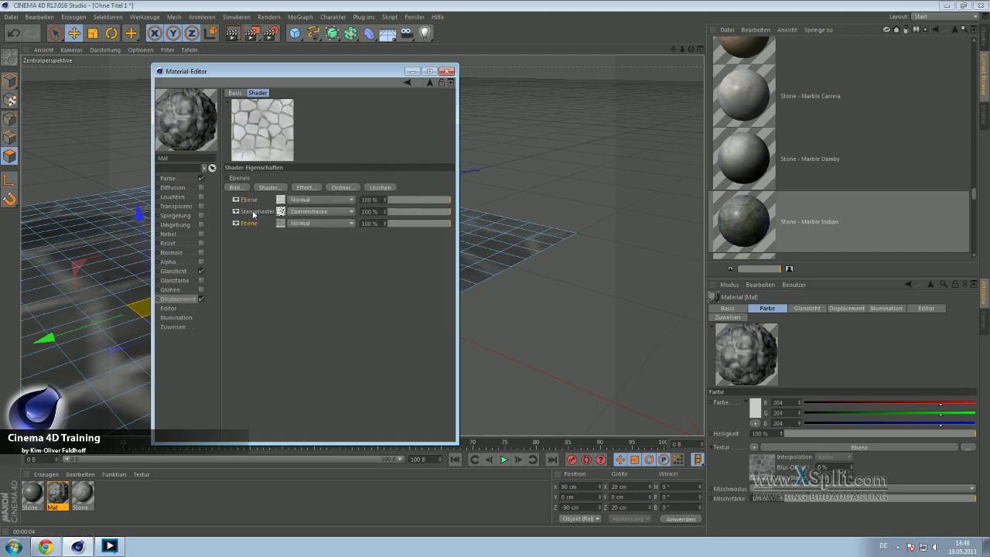
{"action": "left_click", "coordinate": [281, 199]}
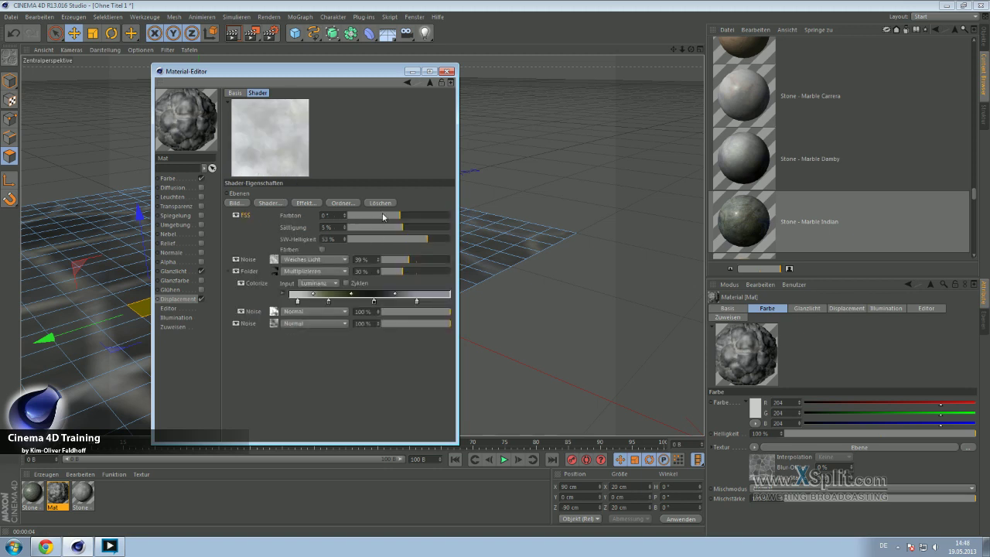
{"action": "left_click_drag", "start_coordinate": [400, 229], "coordinate": [240, 232]}
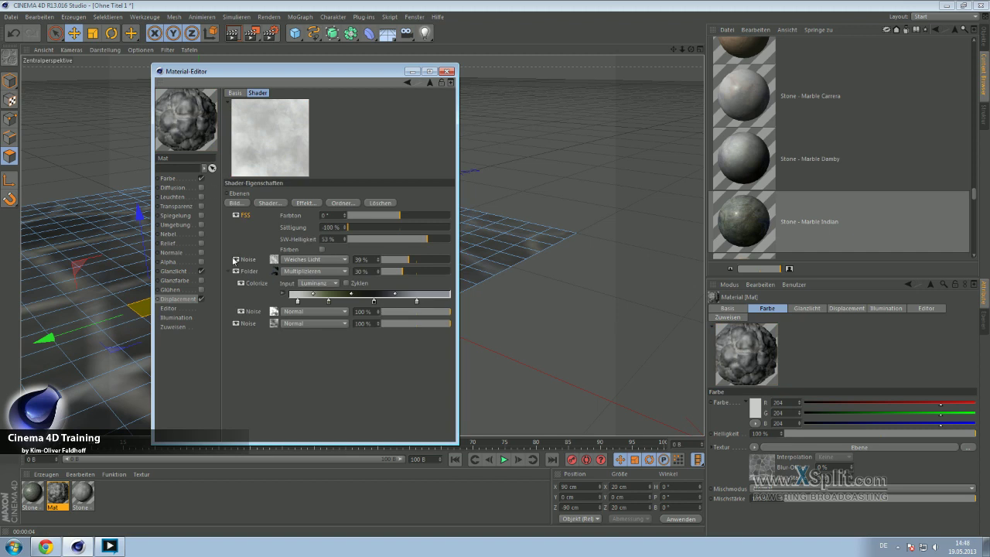
{"action": "left_click", "coordinate": [429, 82]}
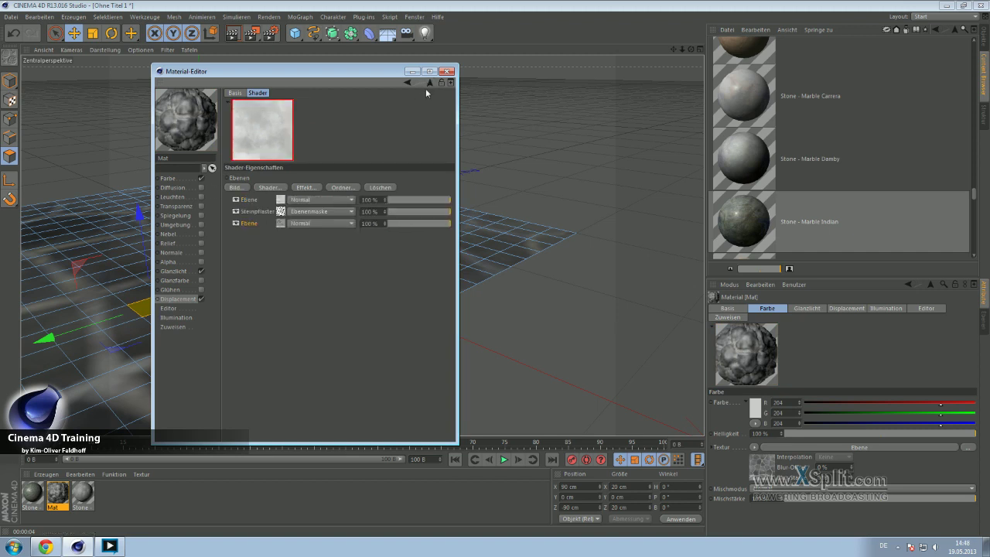
Step: Add a Farbton/Sättigung/SW-Helligkeit effect to the third layer group, then select Steinpflaster
{"action": "left_click", "coordinate": [282, 224]}
{"action": "left_click", "coordinate": [312, 188]}
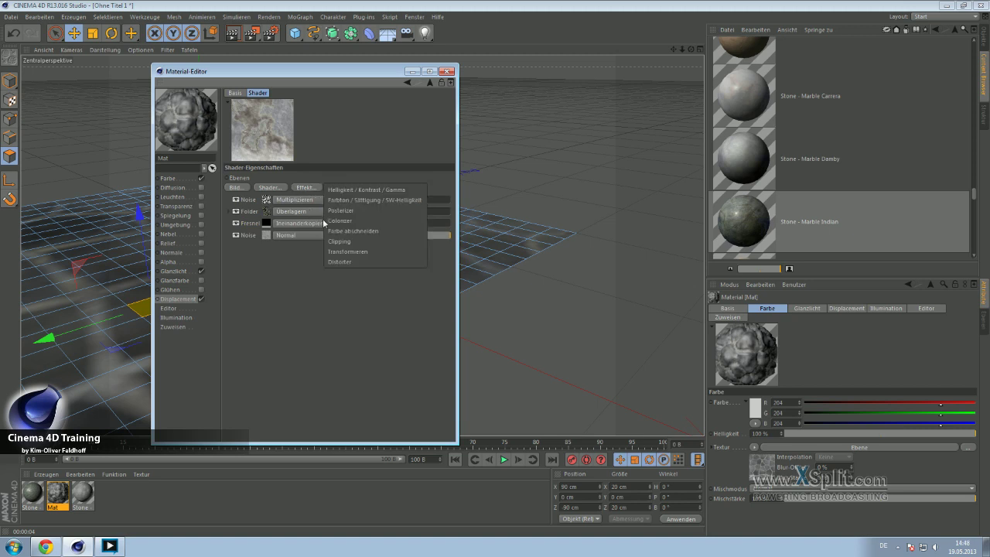
{"action": "left_click", "coordinate": [349, 199]}
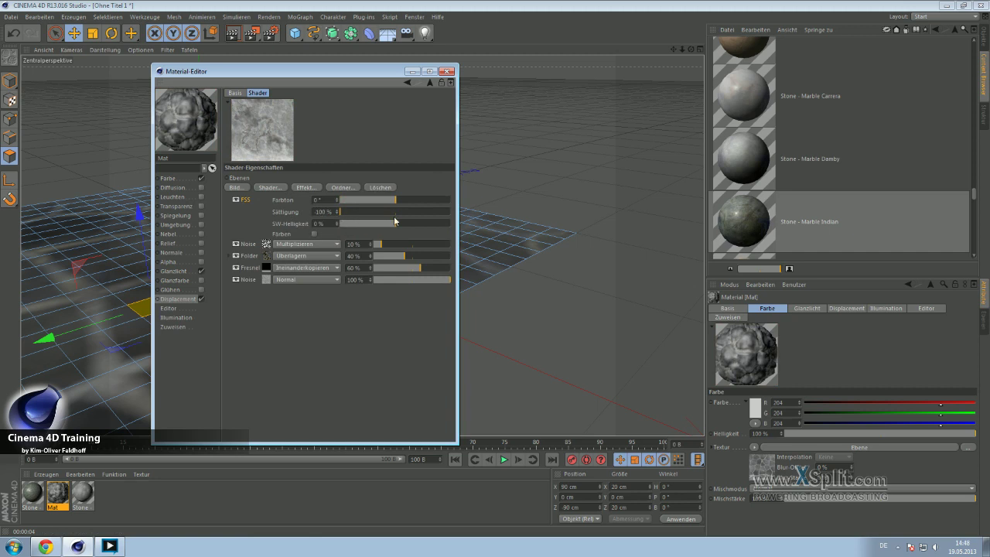
{"action": "left_click", "coordinate": [429, 82]}
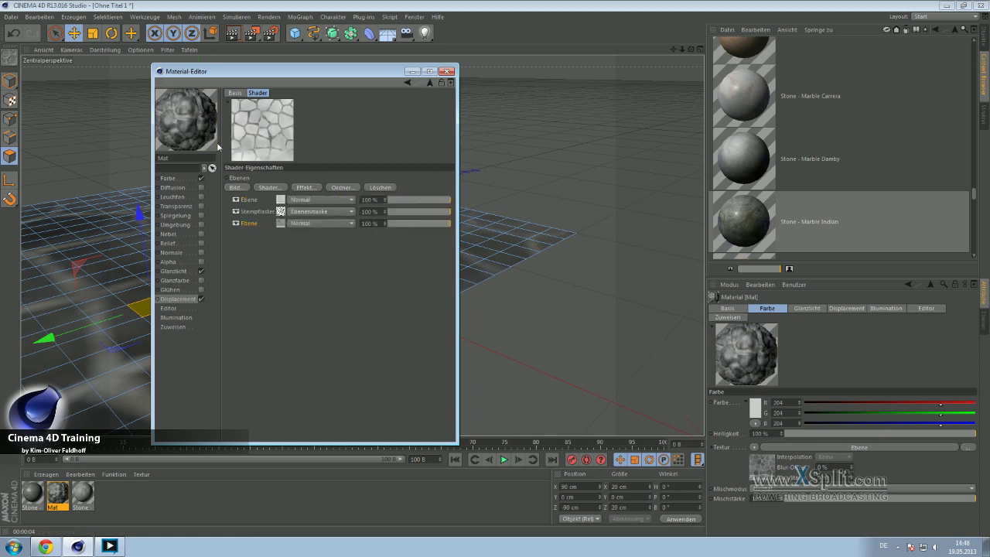
{"action": "left_click", "coordinate": [267, 213]}
Step: Set the Steinpflaster shader's Fugen Weichzeichnen to 142%
{"action": "left_click", "coordinate": [282, 210]}
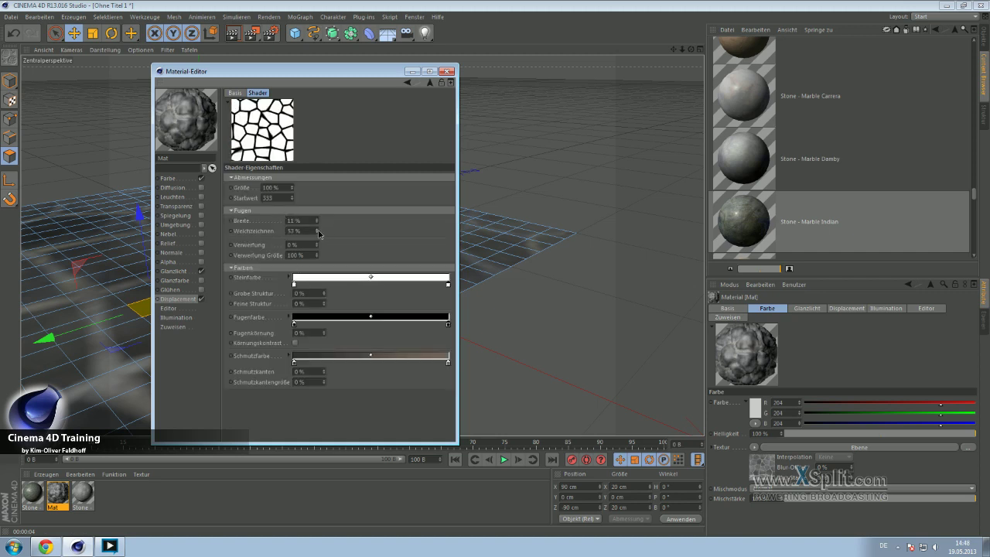
{"action": "left_click_drag", "start_coordinate": [317, 231], "coordinate": [325, 241]}
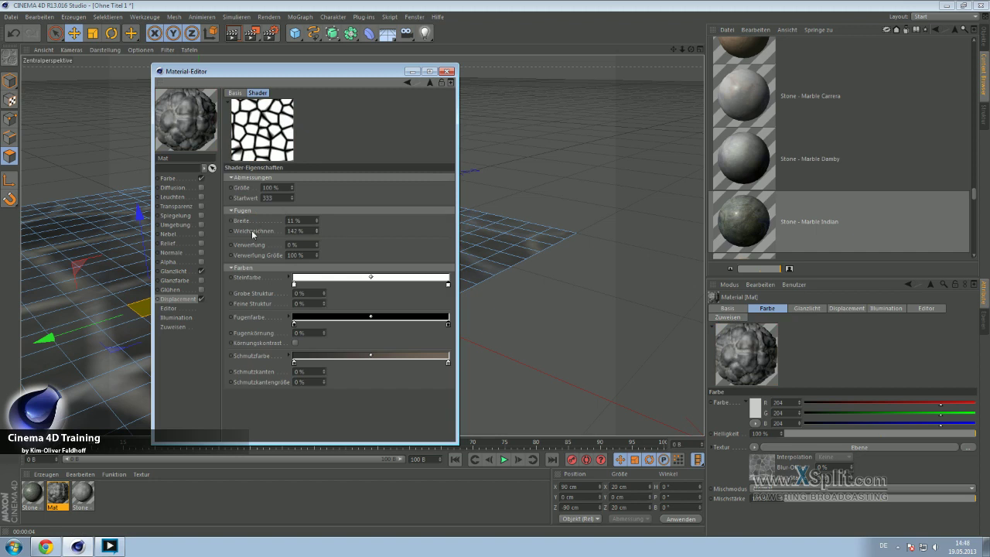
{"action": "left_click", "coordinate": [430, 82]}
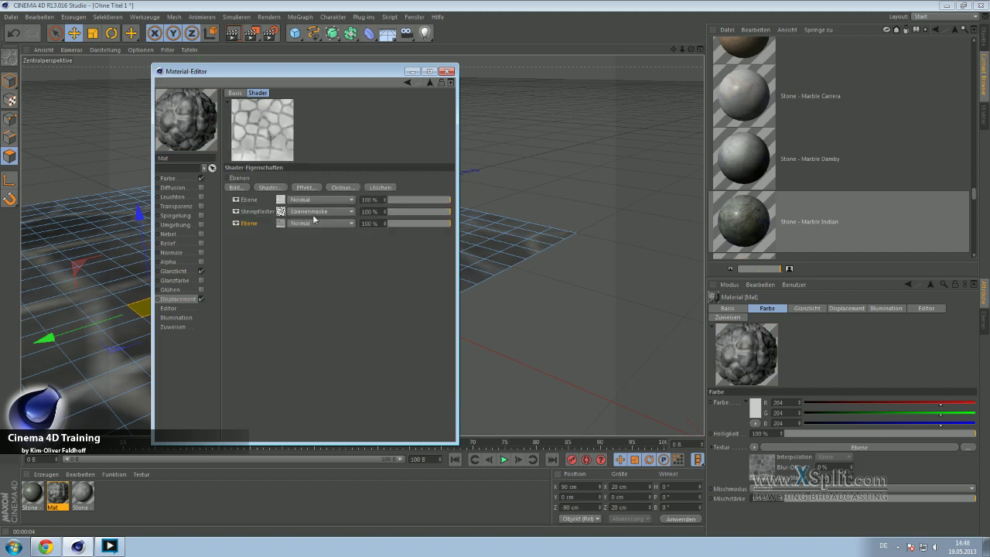
Step: Copy the Steinpflaster shader and paste it as a new top colour layer
{"action": "left_click", "coordinate": [250, 214]}
{"action": "right_click", "coordinate": [256, 215]}
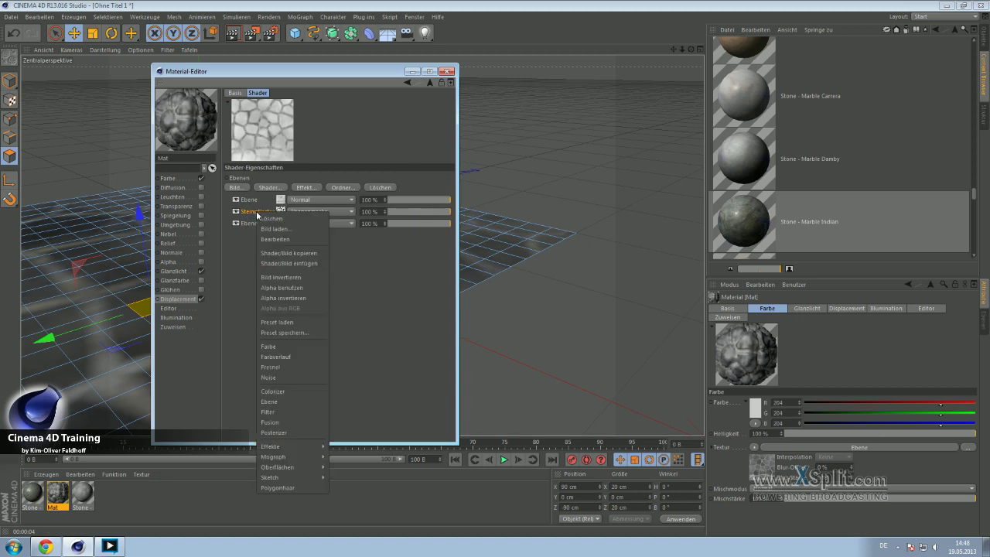
{"action": "left_click", "coordinate": [291, 252]}
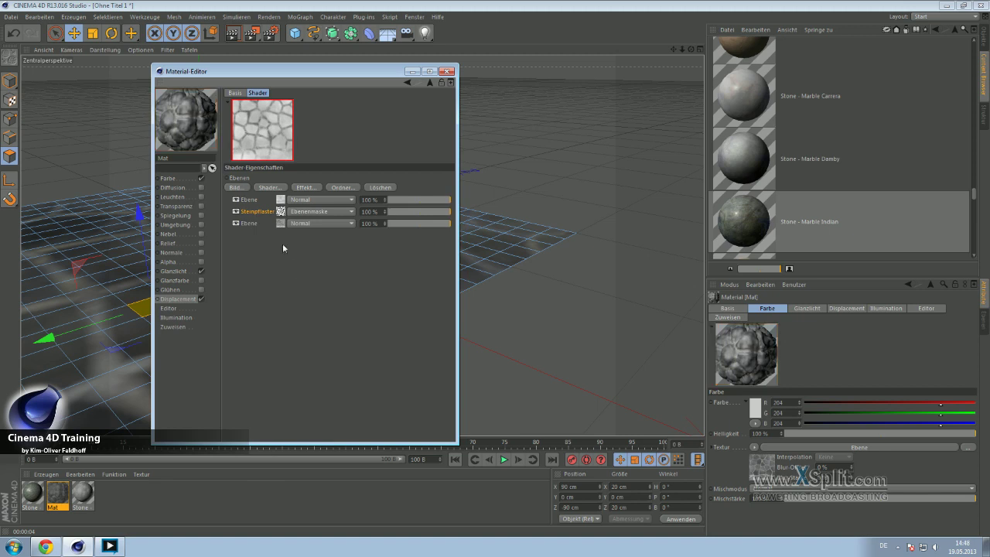
{"action": "right_click", "coordinate": [276, 191]}
{"action": "left_click", "coordinate": [313, 368]}
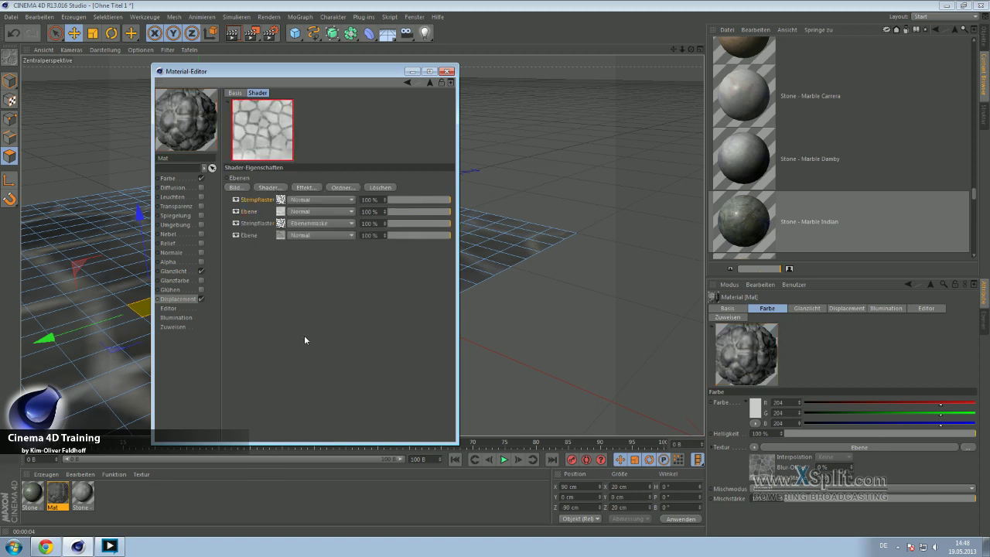
Step: Set the top Steinpflaster layer to Multiplizieren at 21% opacity and render the view with Ctrl+R
{"action": "left_click", "coordinate": [308, 200]}
{"action": "left_click", "coordinate": [335, 225]}
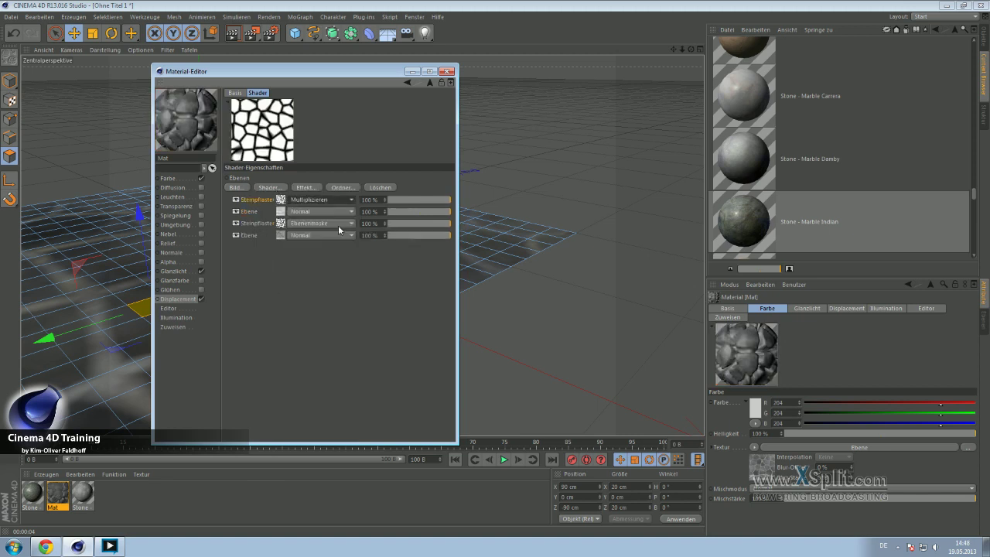
{"action": "left_click", "coordinate": [407, 205]}
{"action": "left_click_drag", "start_coordinate": [409, 203], "coordinate": [401, 204]}
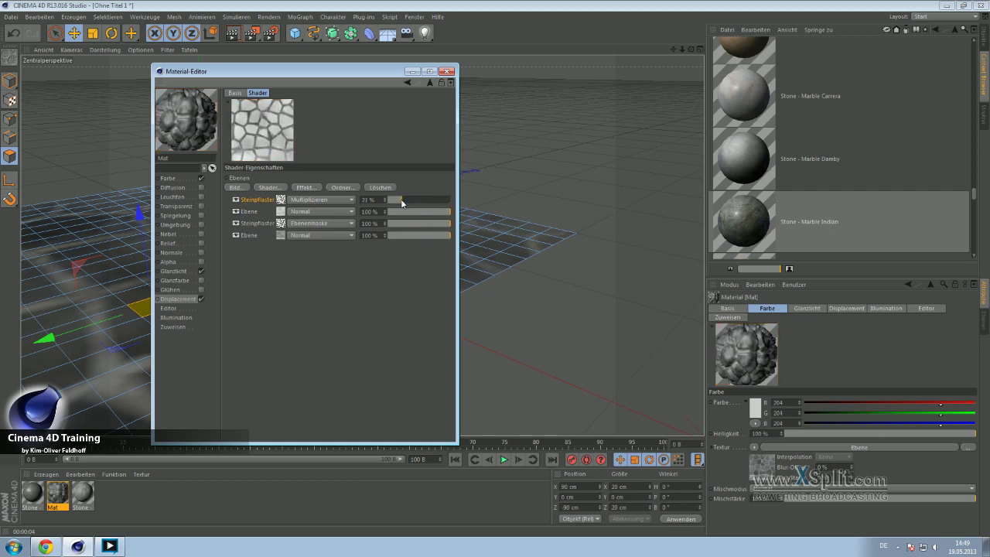
{"action": "left_click_drag", "start_coordinate": [405, 203], "coordinate": [397, 204]}
{"action": "left_click", "coordinate": [412, 72]}
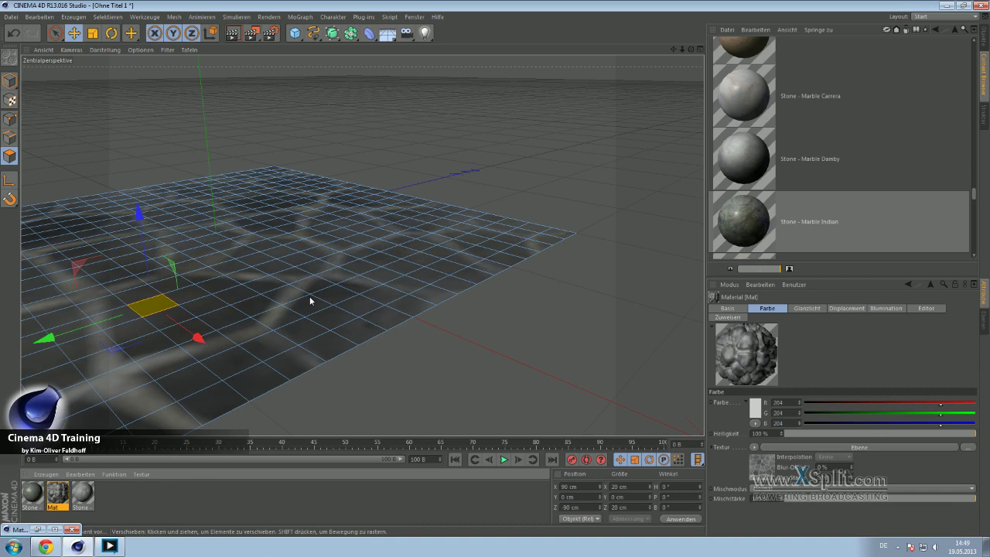
{"action": "key", "text": "ctrl+r"}
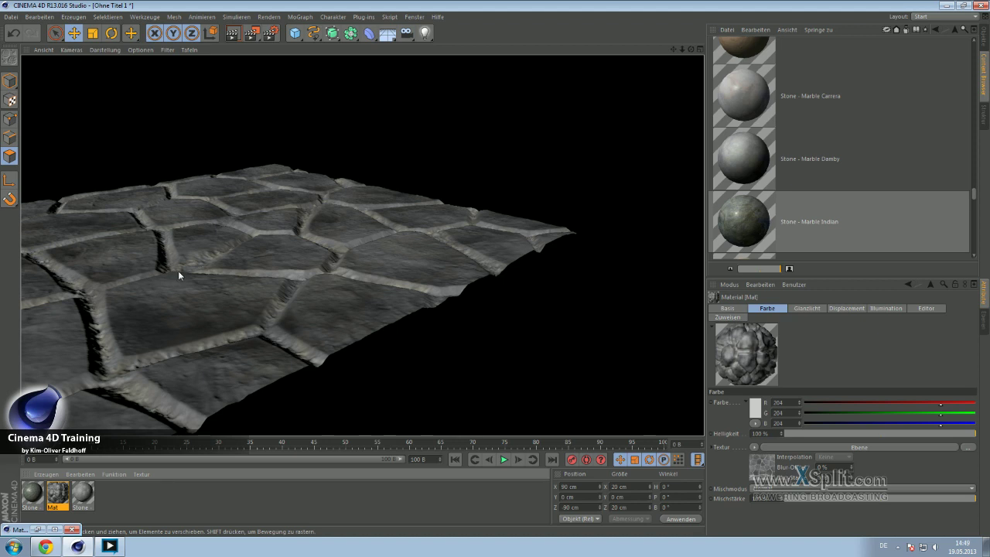
Step: Reopen Mat and make the Glanzlicht highlight taller, about 67% height, with width 41%
{"action": "double_click", "coordinate": [57, 495]}
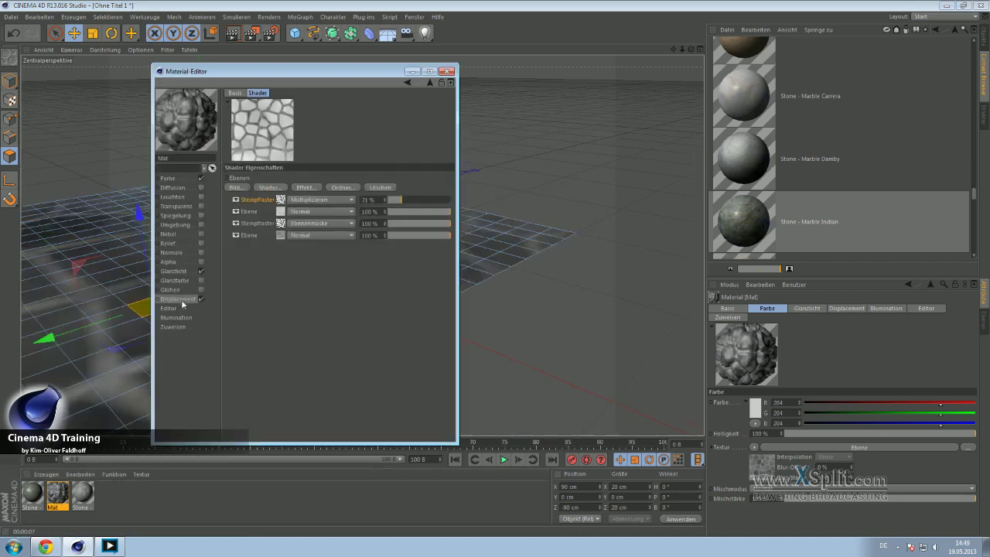
{"action": "left_click", "coordinate": [173, 270]}
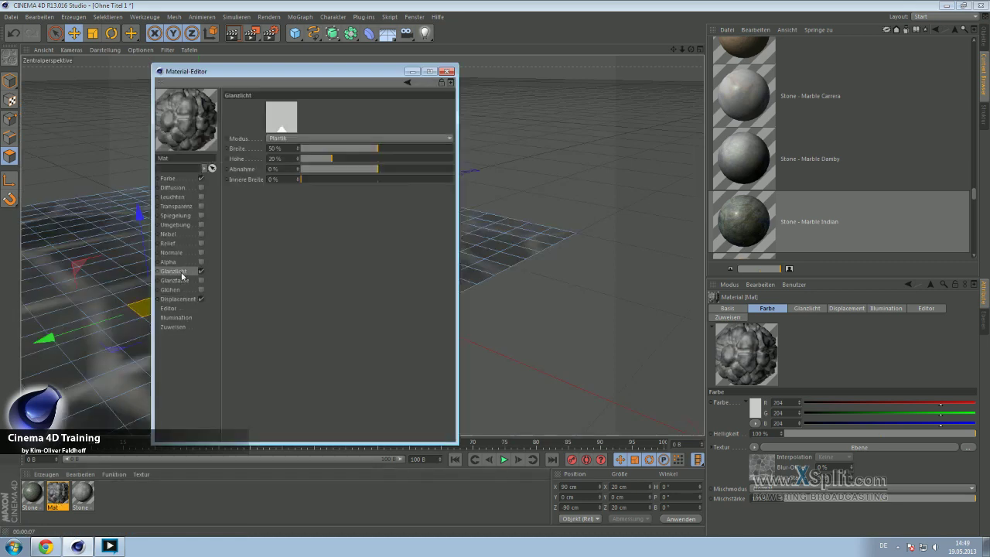
{"action": "left_click", "coordinate": [404, 157]}
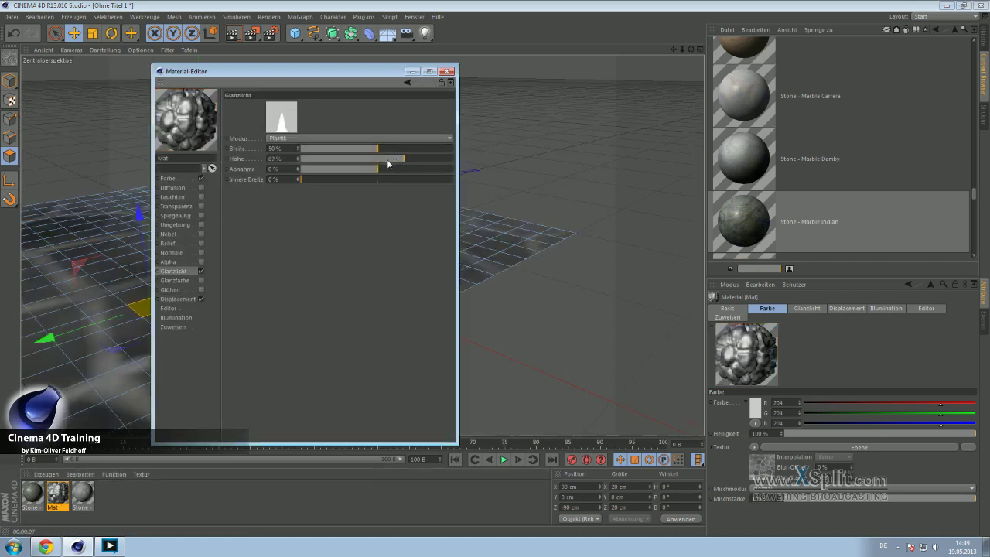
{"action": "left_click_drag", "start_coordinate": [375, 149], "coordinate": [365, 149]}
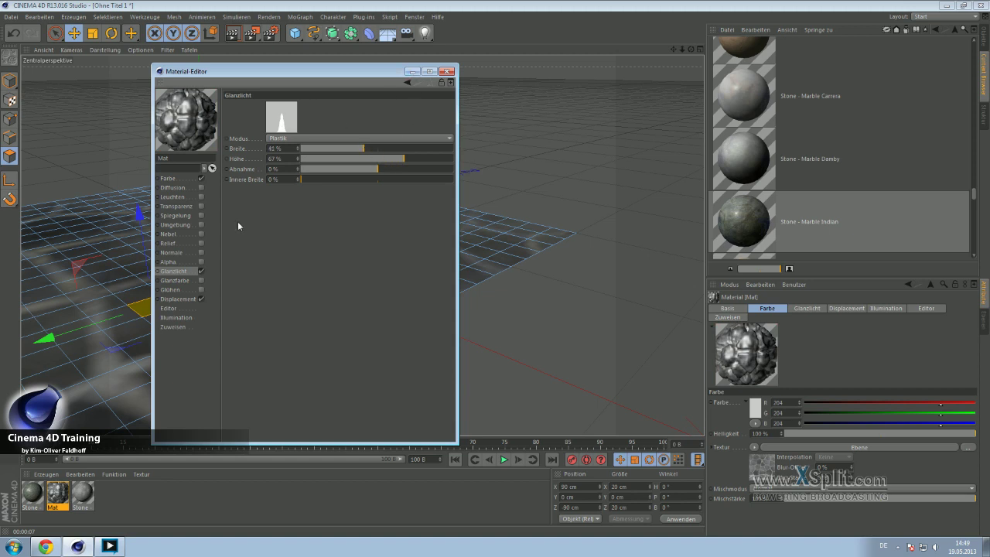
Step: Enable Relief and paste the displacement's cobblestone texture shader into it at 55% strength
{"action": "left_click", "coordinate": [181, 291]}
{"action": "left_click", "coordinate": [179, 302]}
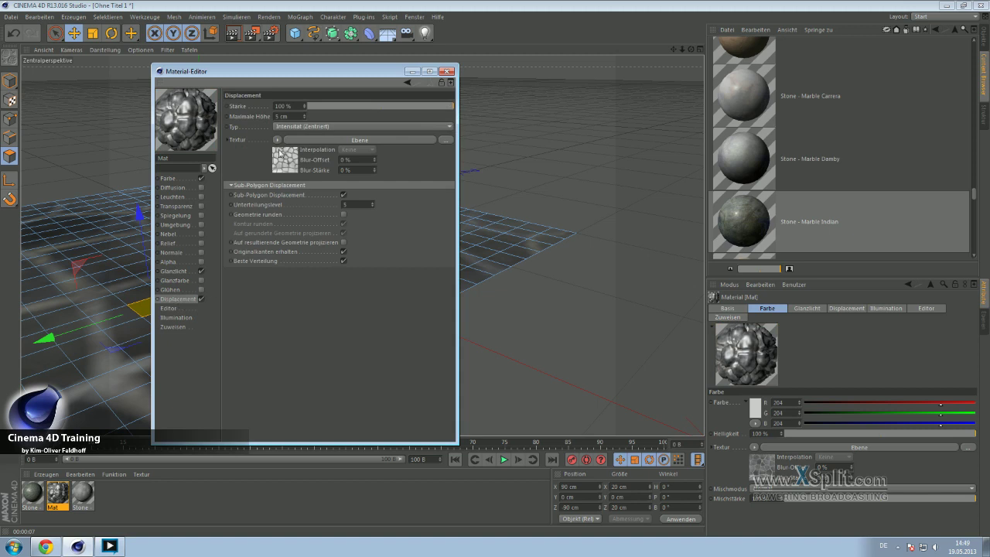
{"action": "left_click", "coordinate": [279, 144]}
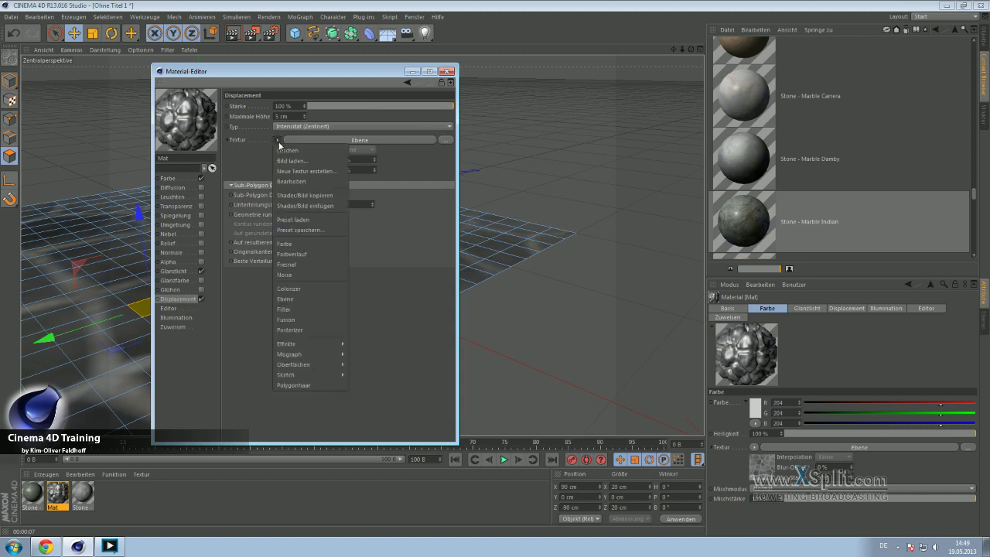
{"action": "left_click", "coordinate": [292, 205]}
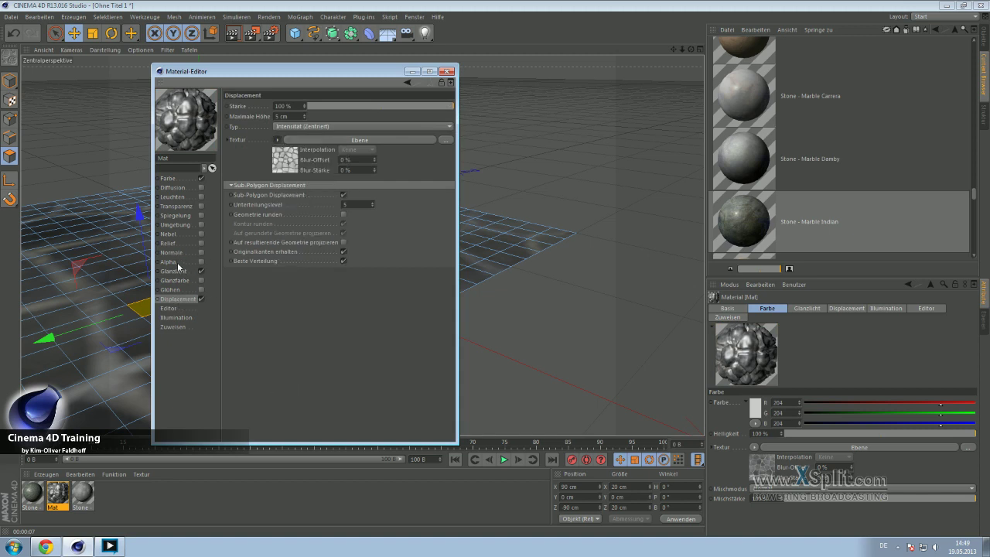
{"action": "left_click", "coordinate": [178, 253]}
{"action": "left_click", "coordinate": [187, 242]}
{"action": "left_click", "coordinate": [201, 243]}
{"action": "left_click", "coordinate": [273, 129]}
{"action": "left_click", "coordinate": [301, 181]}
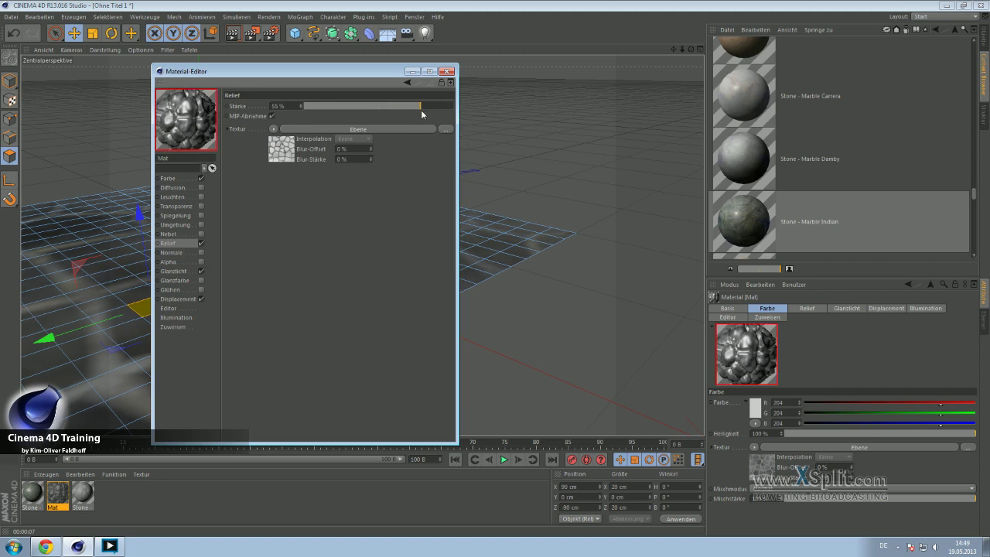
{"action": "left_click", "coordinate": [412, 72]}
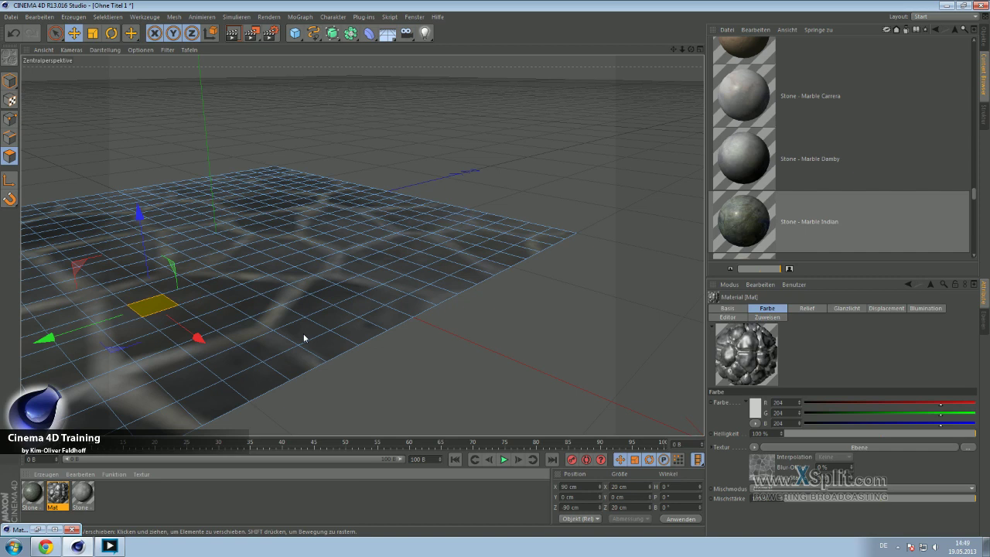
Step: Render the view to check the relief-shaded cobblestones, then zoom out to show the whole plane
{"action": "key", "text": "ctrl+r"}
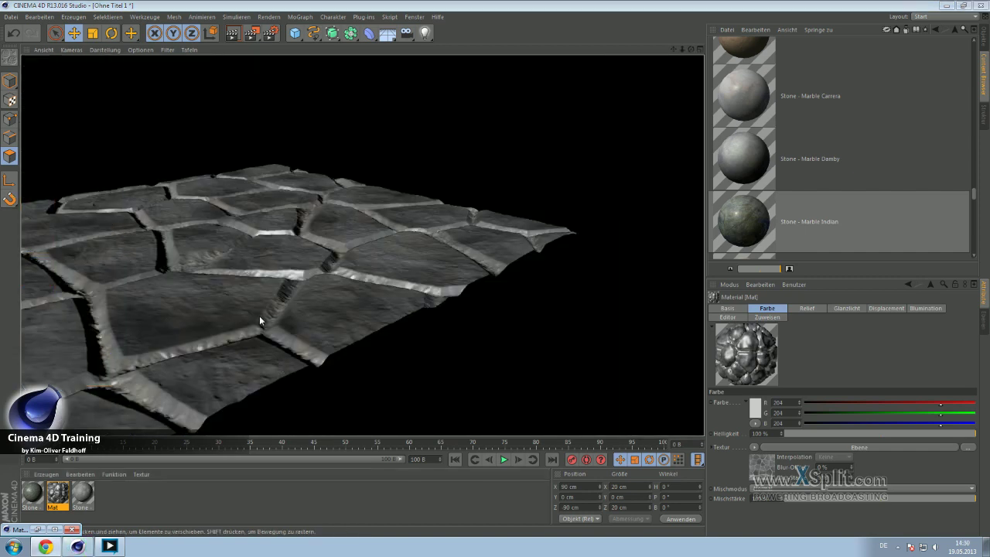
{"action": "left_click_drag", "start_coordinate": [683, 49], "coordinate": [362, 246]}
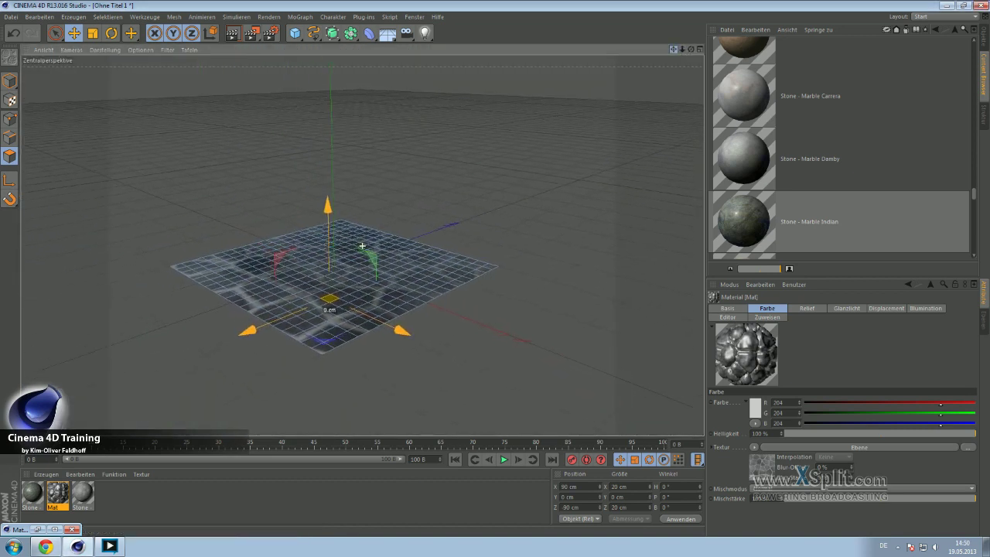
Step: Add a light and raise it high above the stone plane, away from the origin
{"action": "left_click_drag", "start_coordinate": [425, 33], "coordinate": [469, 45]}
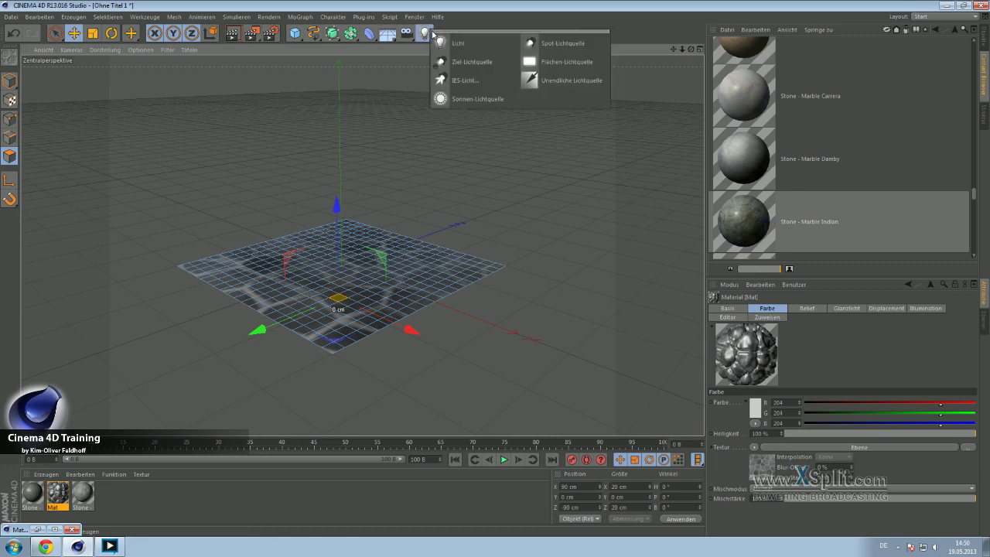
{"action": "left_click", "coordinate": [464, 44]}
{"action": "left_click_drag", "start_coordinate": [394, 256], "coordinate": [515, 203]}
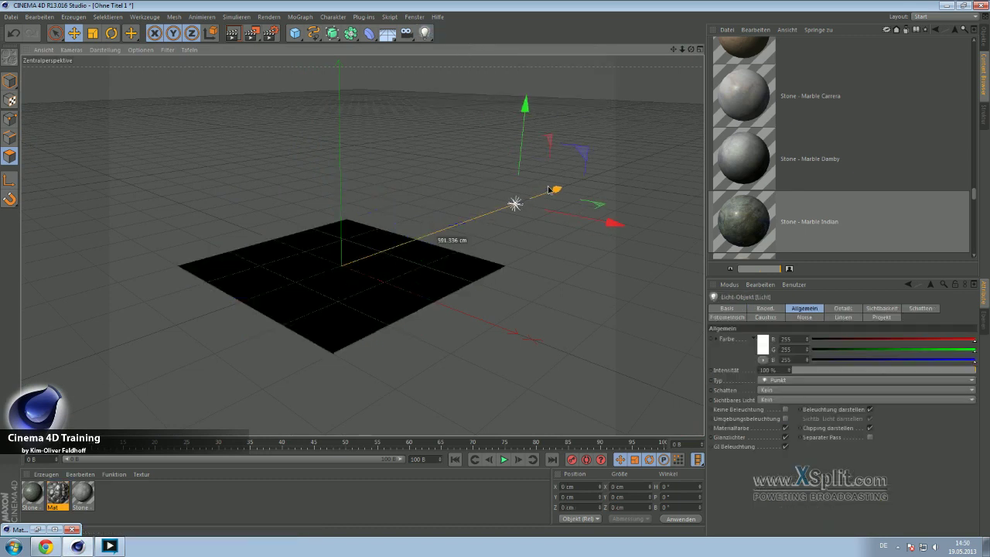
{"action": "left_click_drag", "start_coordinate": [525, 105], "coordinate": [528, 69]}
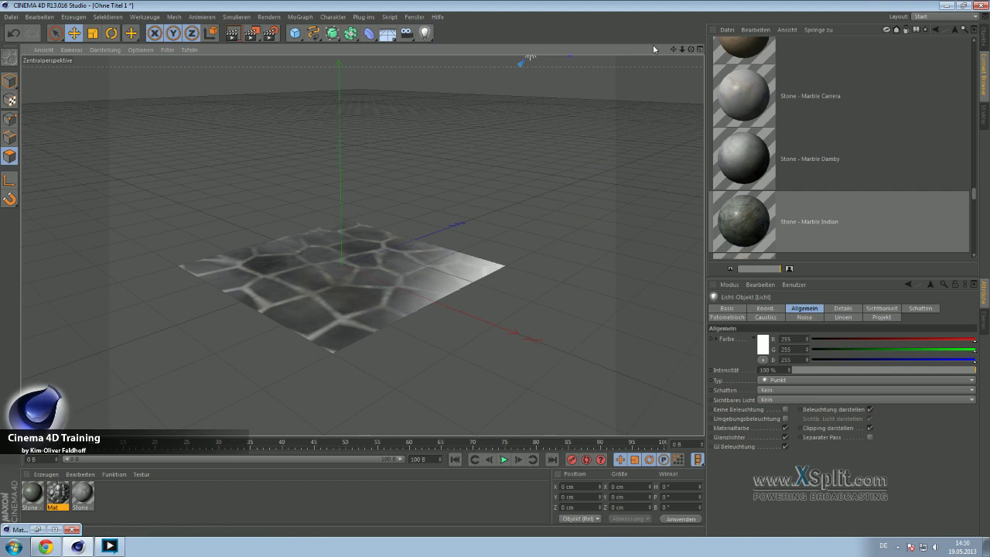
Step: Make the light an area light (Fläche) and tilt it toward the stone plane
{"action": "left_click", "coordinate": [984, 43]}
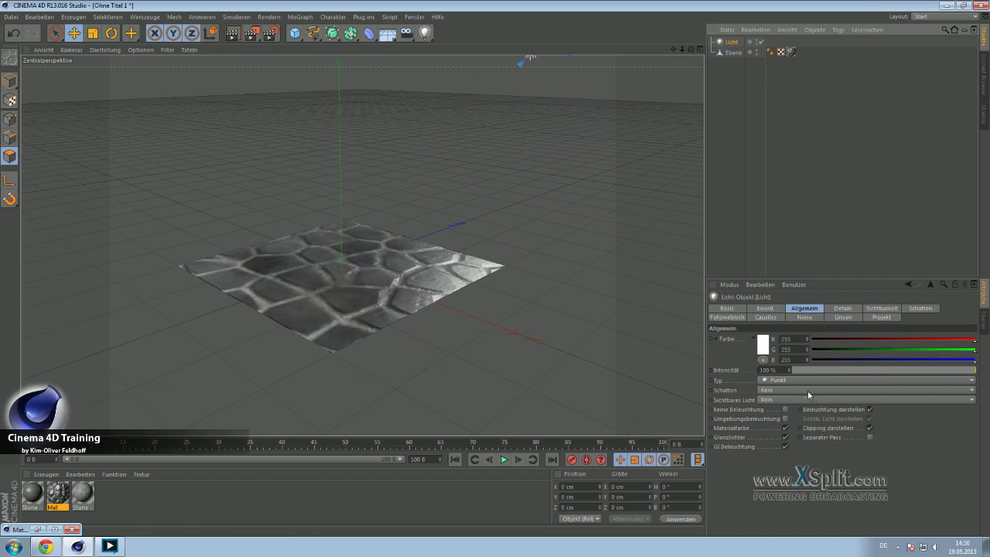
{"action": "left_click", "coordinate": [784, 382]}
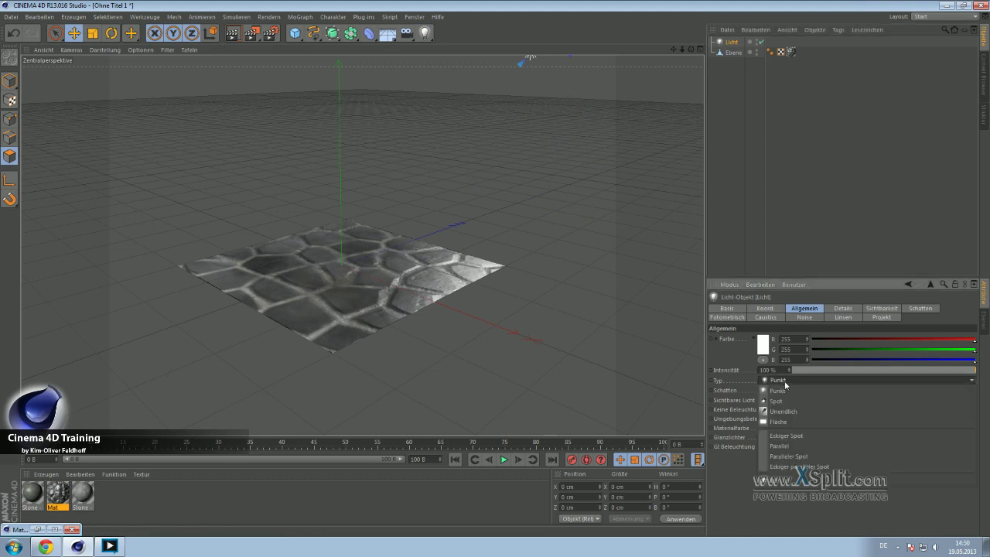
{"action": "left_click", "coordinate": [780, 422]}
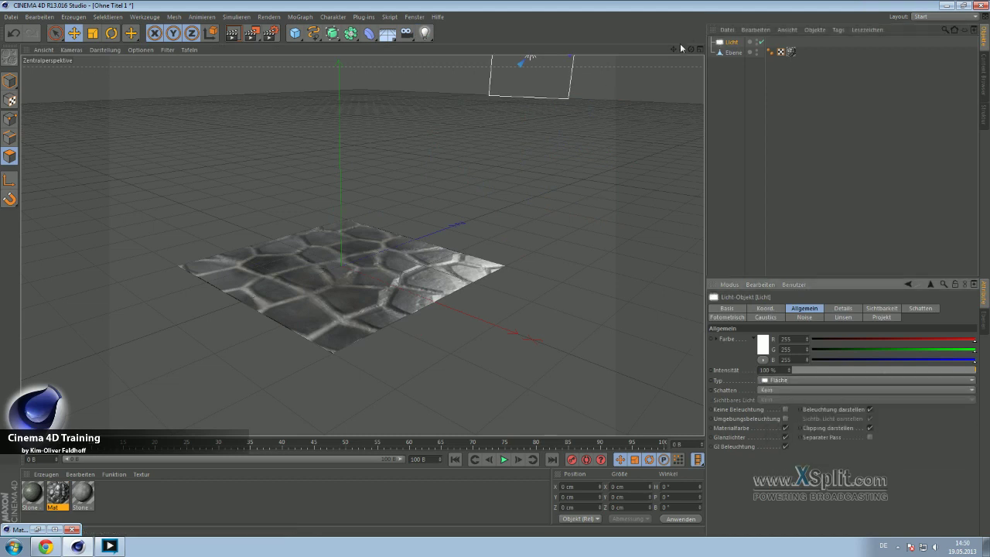
{"action": "left_click_drag", "start_coordinate": [673, 49], "coordinate": [362, 245]}
{"action": "left_click", "coordinate": [111, 33]}
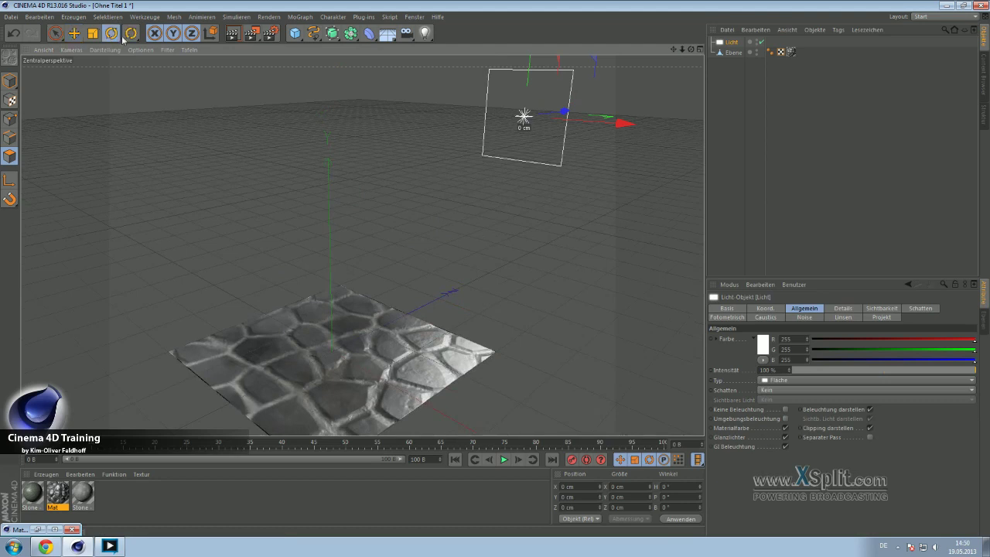
{"action": "left_click_drag", "start_coordinate": [534, 116], "coordinate": [375, 92]}
{"action": "key", "text": "ctrl+z"}
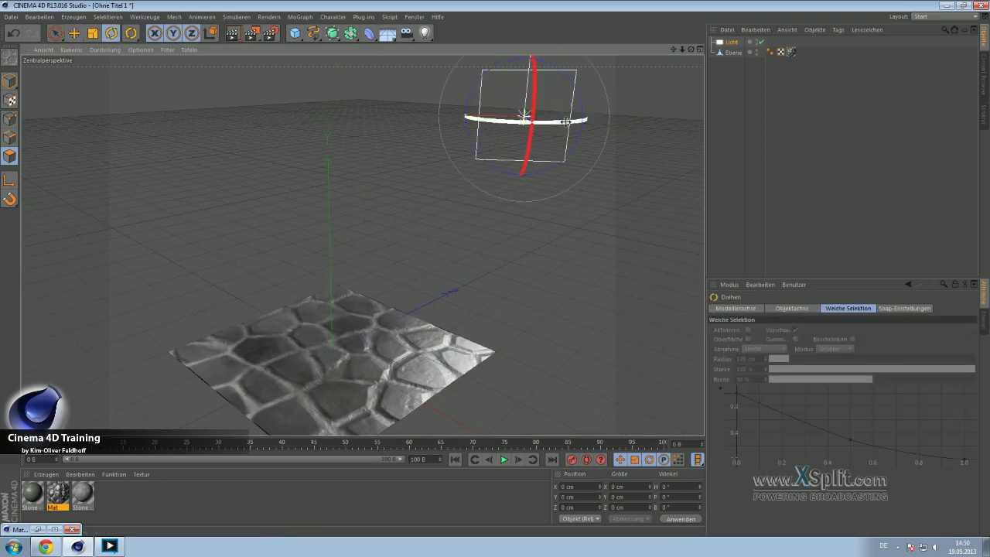
{"action": "left_click_drag", "start_coordinate": [500, 92], "coordinate": [494, 139]}
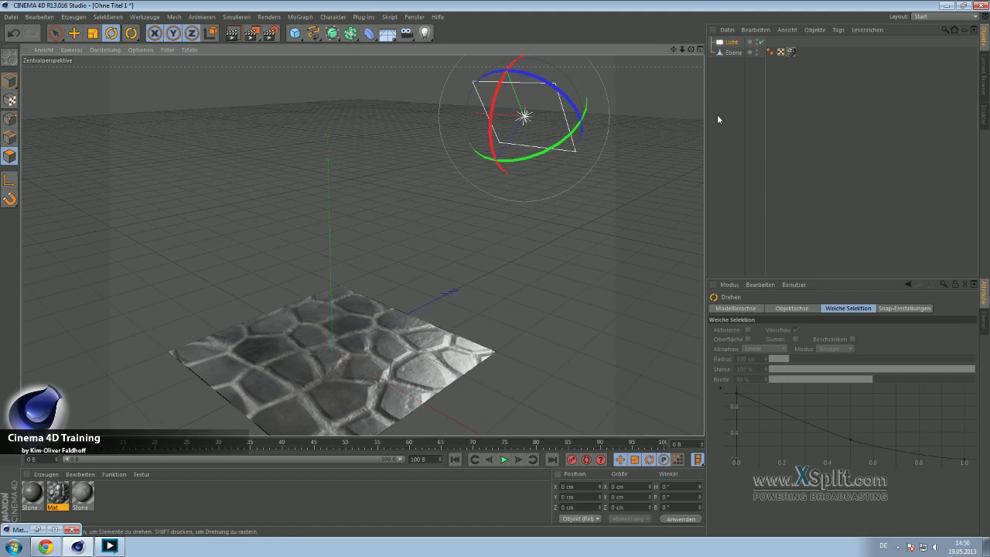
Step: Give the light area shadows and inverse-square limited falloff with 785 cm outer distance
{"action": "left_click", "coordinate": [731, 42]}
{"action": "left_click", "coordinate": [788, 391]}
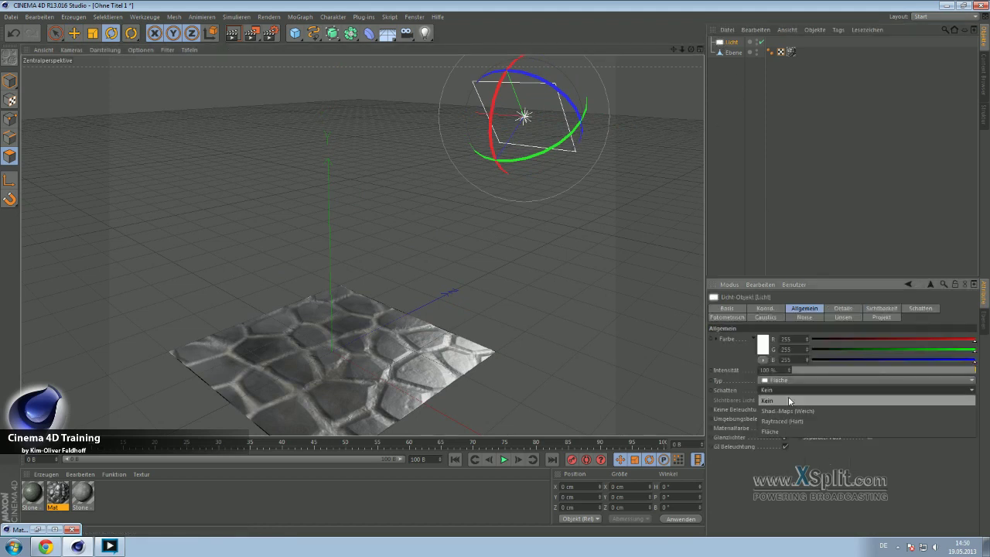
{"action": "left_click", "coordinate": [794, 431]}
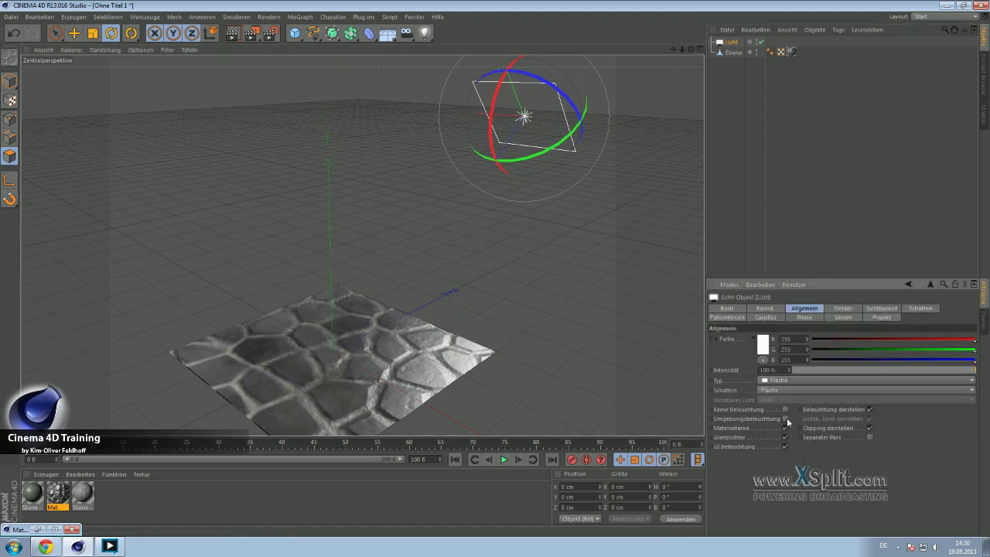
{"action": "left_click", "coordinate": [723, 44]}
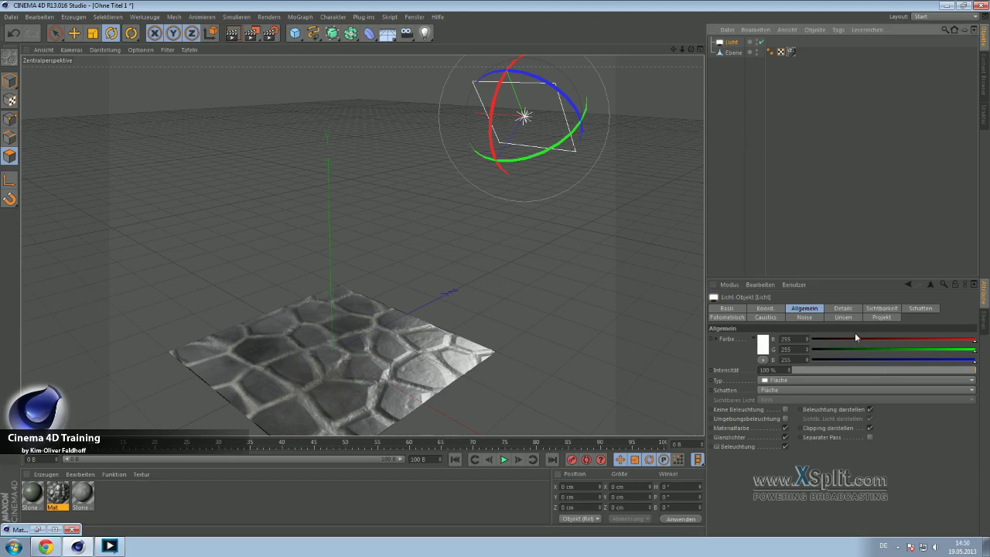
{"action": "left_click", "coordinate": [843, 308]}
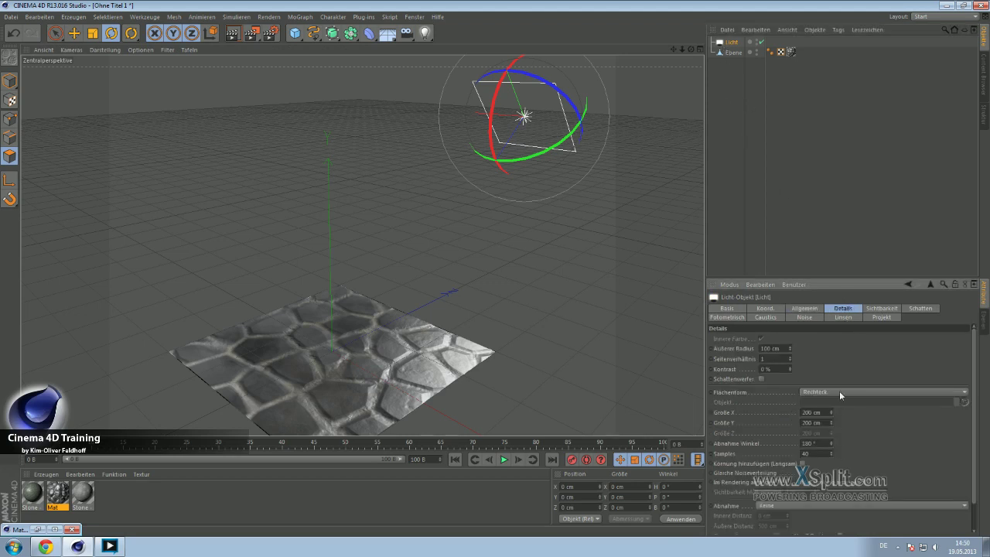
{"action": "left_click", "coordinate": [814, 506]}
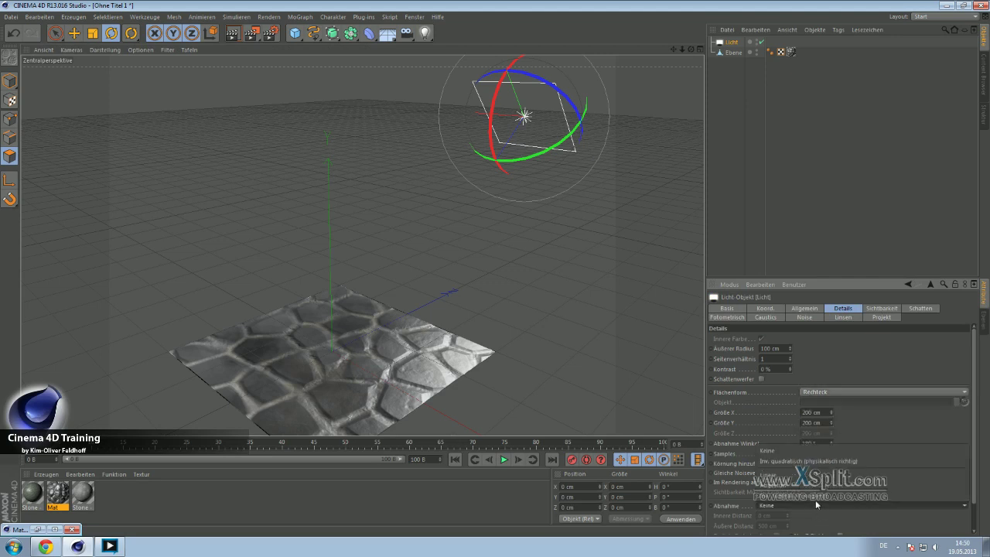
{"action": "left_click", "coordinate": [815, 497]}
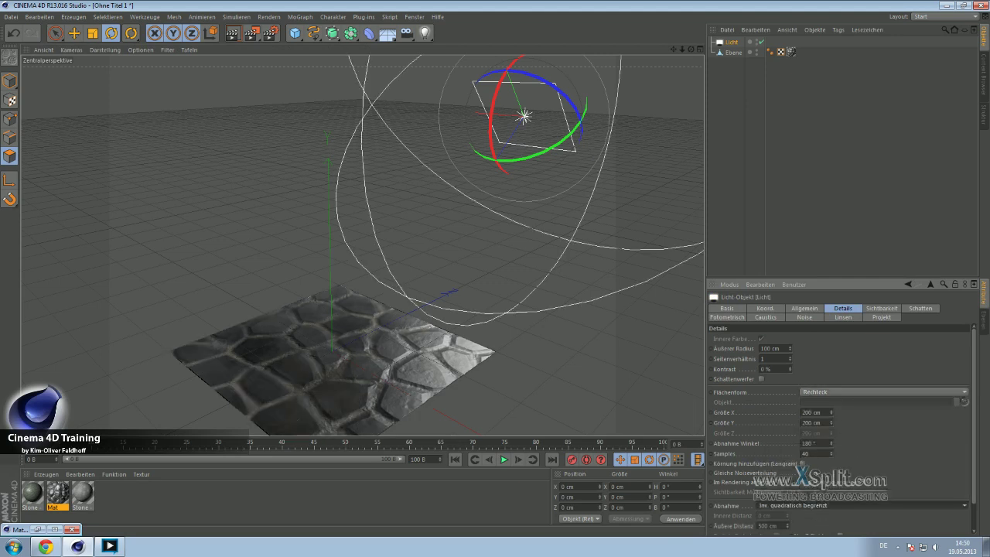
{"action": "left_click_drag", "start_coordinate": [787, 525], "coordinate": [792, 527]}
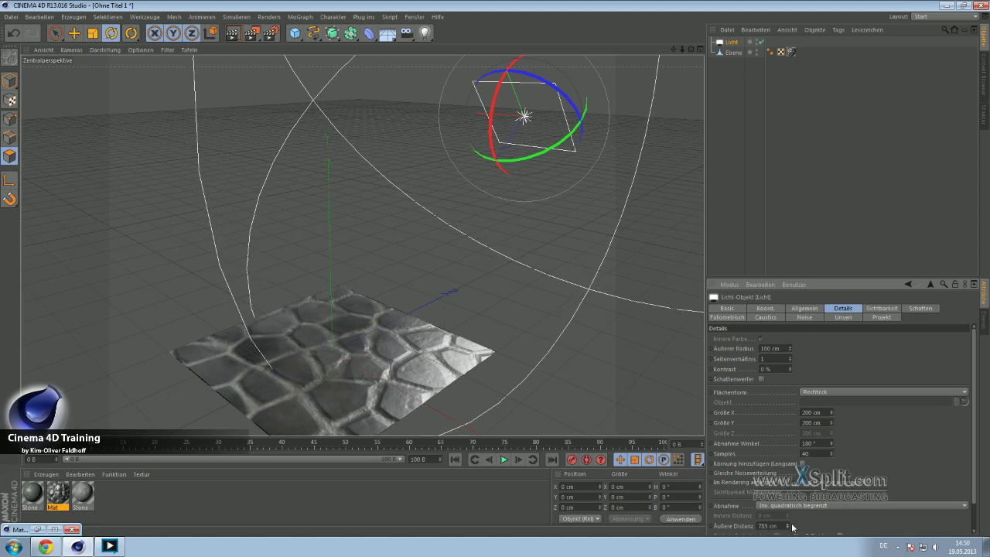
Step: Add Global Illumination to the render settings with a Strahltiefe of 2
{"action": "left_click", "coordinate": [271, 32]}
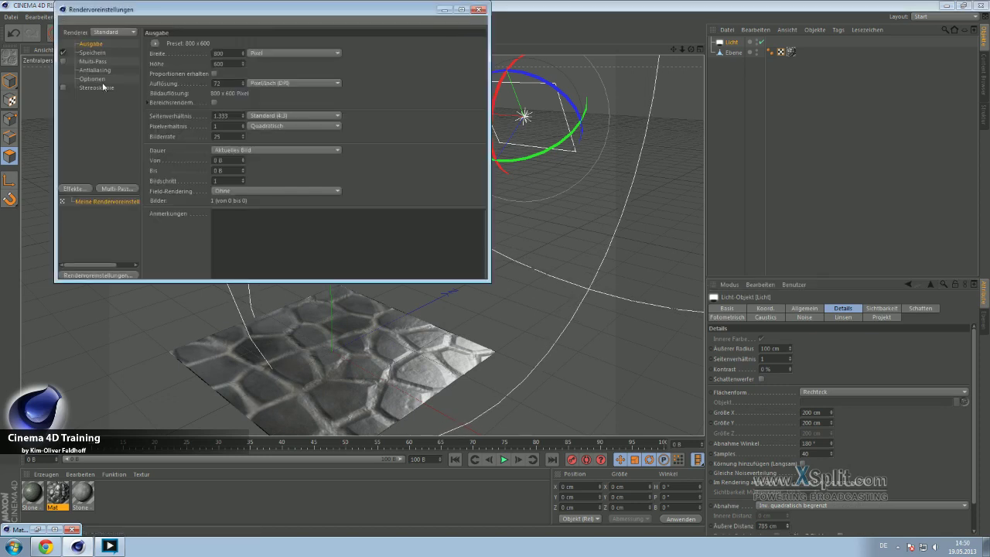
{"action": "left_click", "coordinate": [87, 188]}
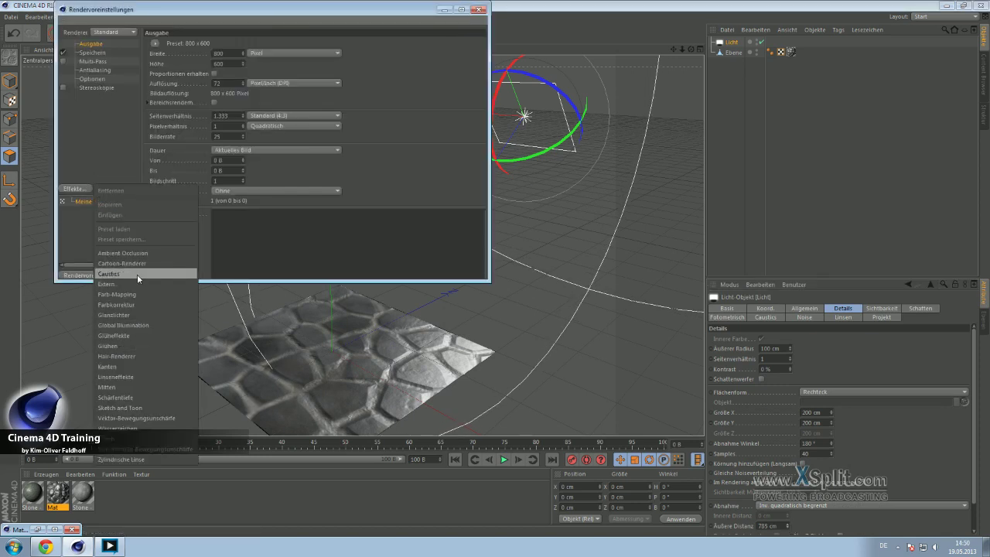
{"action": "left_click", "coordinate": [149, 326]}
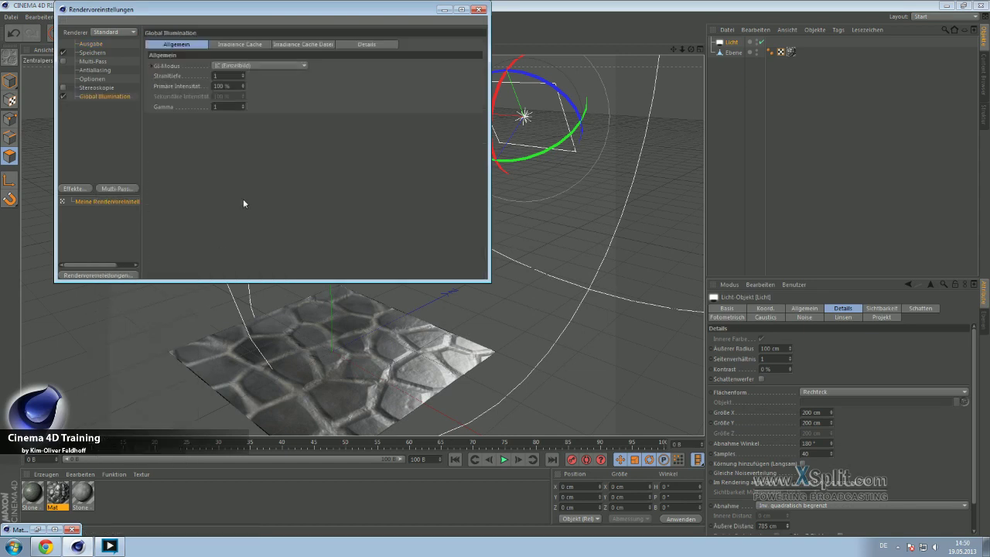
{"action": "left_click", "coordinate": [243, 75]}
Step: Set the Irradiance Cache to Niedrig stochastic samples and Vorschau record density
{"action": "left_click", "coordinate": [232, 44]}
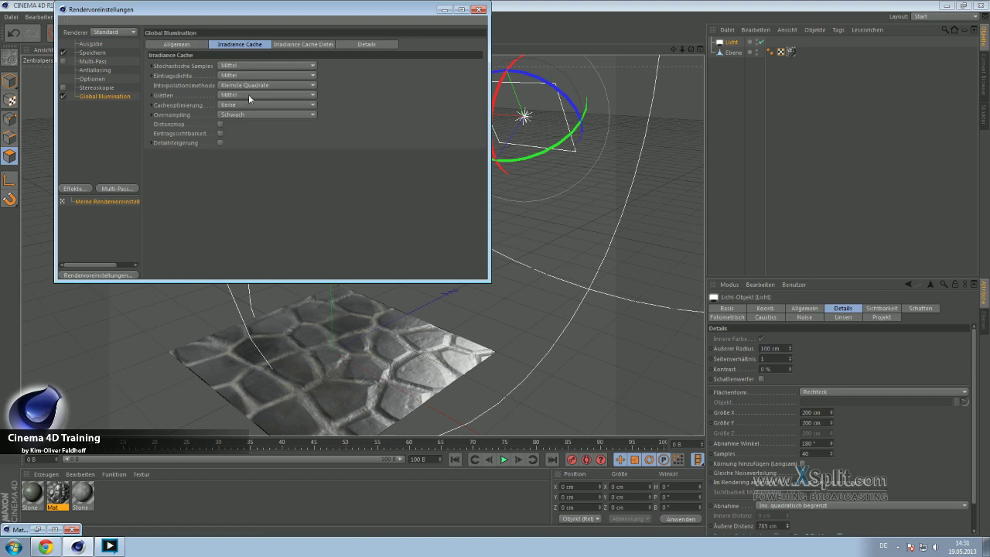
{"action": "left_click", "coordinate": [259, 66]}
{"action": "left_click", "coordinate": [269, 97]}
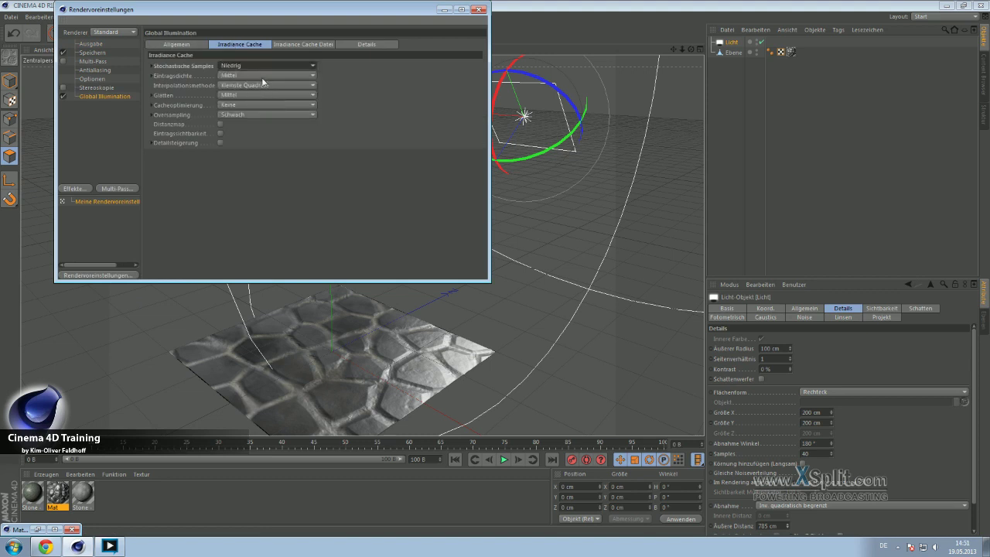
{"action": "left_click", "coordinate": [258, 76]}
{"action": "left_click", "coordinate": [263, 96]}
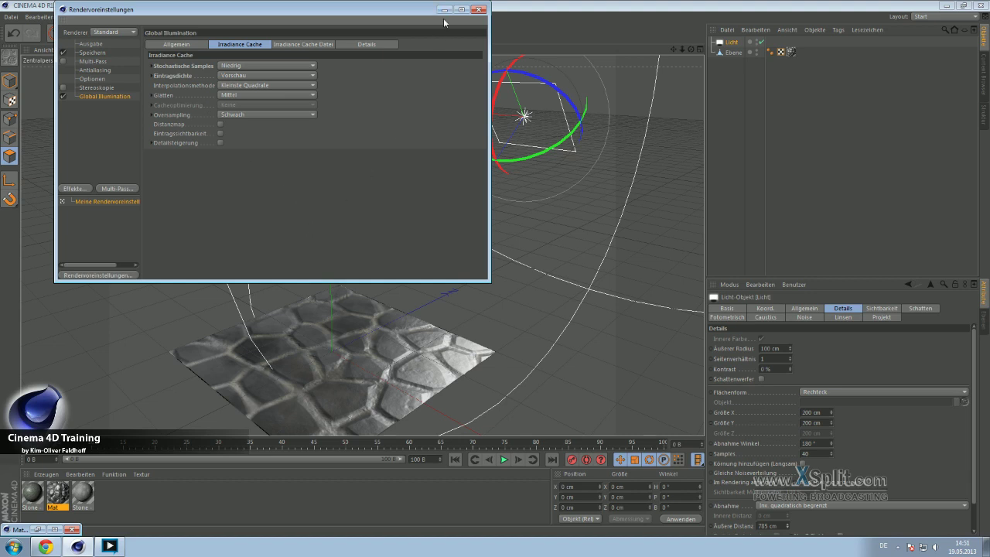
{"action": "left_click", "coordinate": [444, 10]}
{"action": "middle_click_drag", "start_coordinate": [381, 269], "coordinate": [362, 245]}
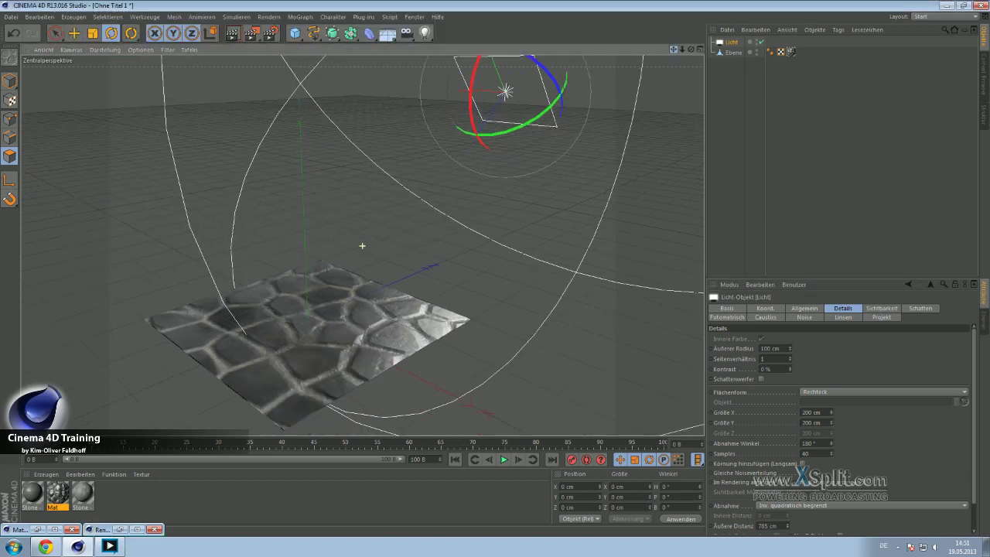
Step: Frame the view closer to the stones and run a quick test render
{"action": "left_click_drag", "start_coordinate": [362, 246], "coordinate": [362, 224], "text": "alt"}
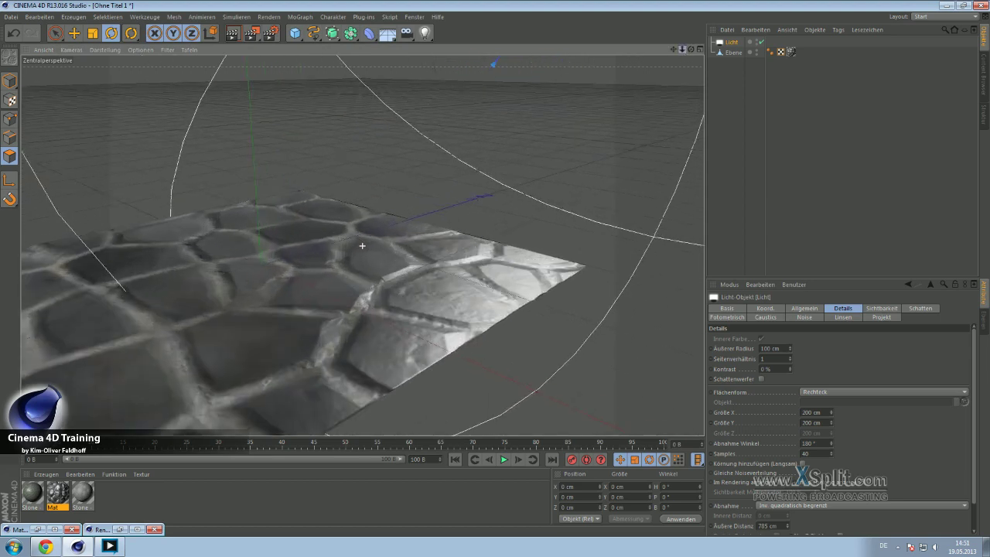
{"action": "left_click_drag", "start_coordinate": [682, 49], "coordinate": [161, 80]}
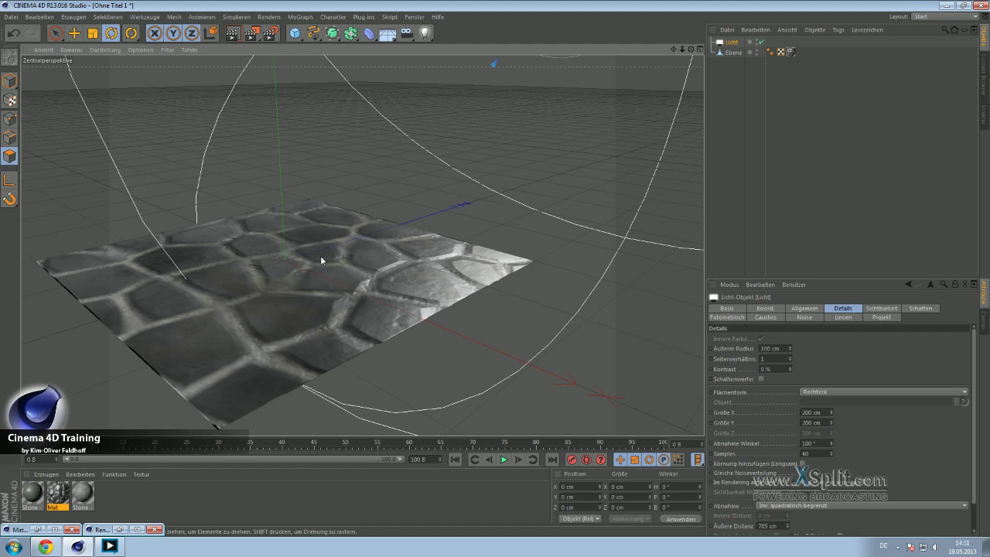
{"action": "key", "text": "ctrl+r"}
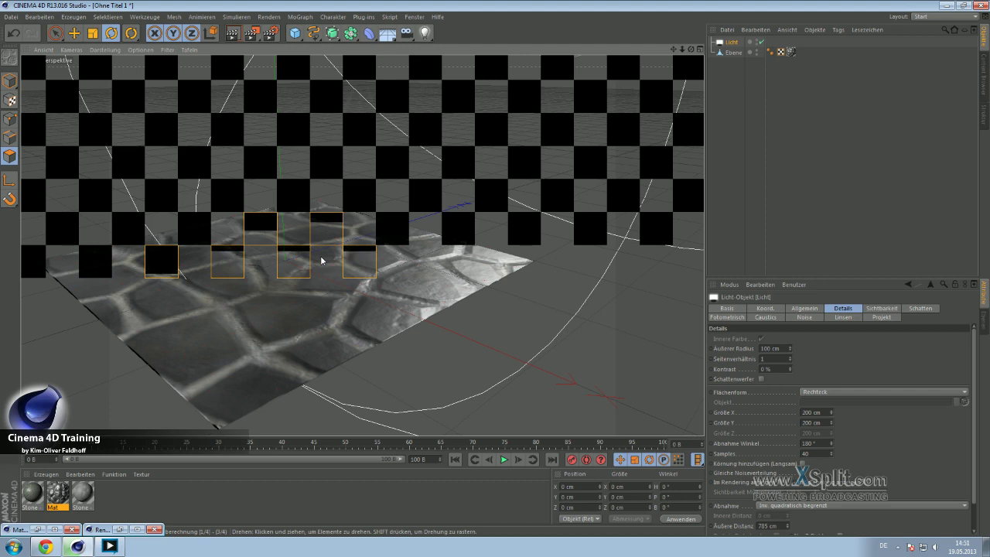
{"action": "left_click", "coordinate": [718, 119]}
Step: Make the area light show in reflections at 171 % visibility and render again
{"action": "left_click", "coordinate": [731, 41]}
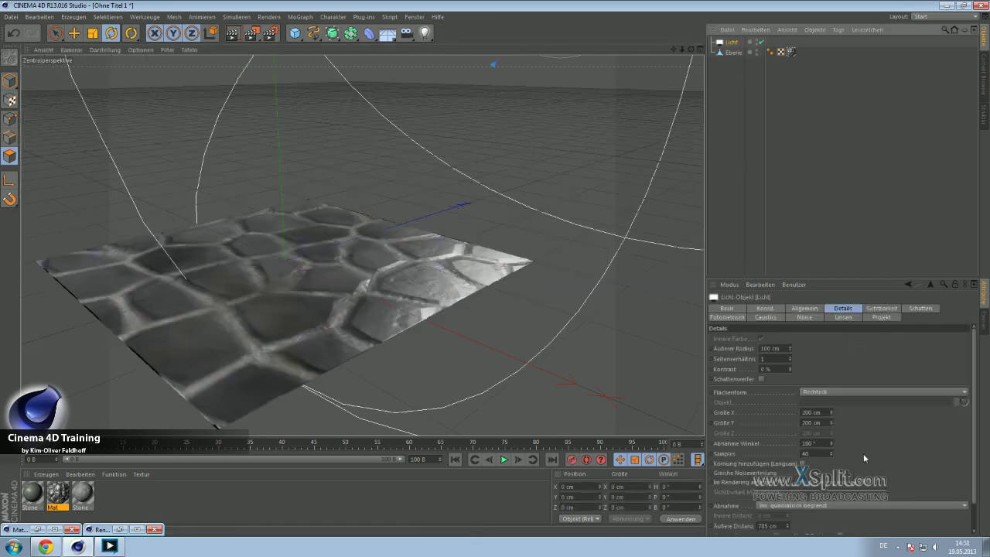
{"action": "scroll", "coordinate": [978, 458], "scroll_direction": "down", "scroll_amount": 2}
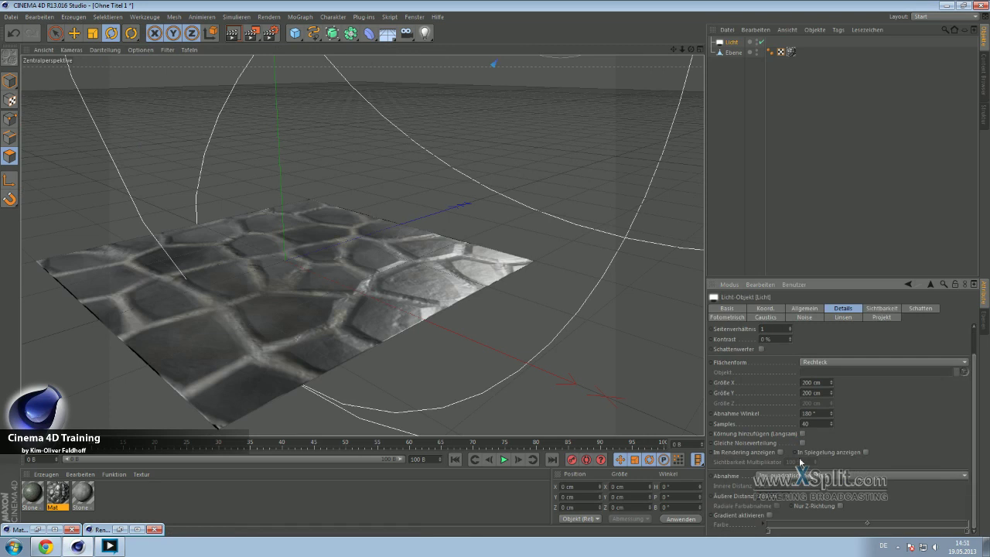
{"action": "left_click", "coordinate": [865, 452]}
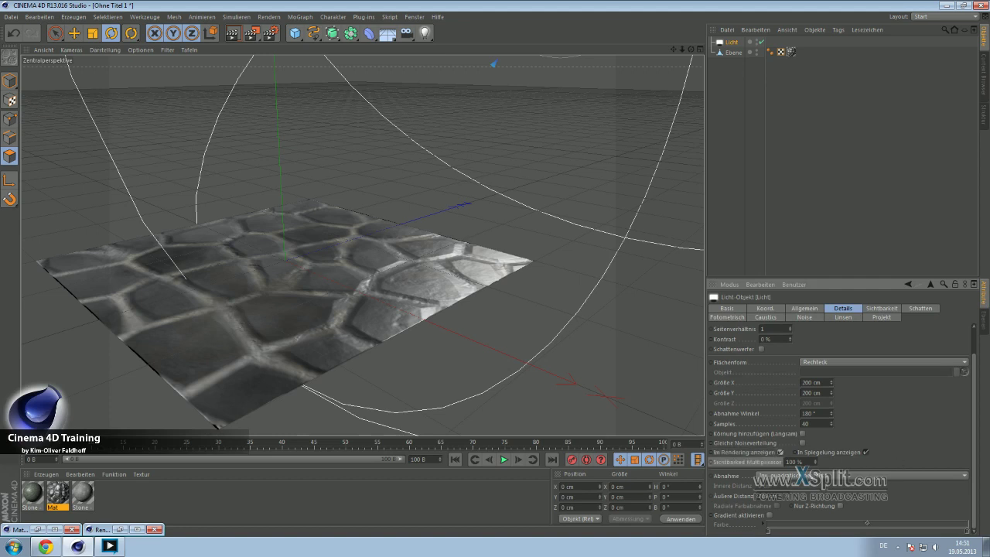
{"action": "left_click_drag", "start_coordinate": [820, 465], "coordinate": [819, 448]}
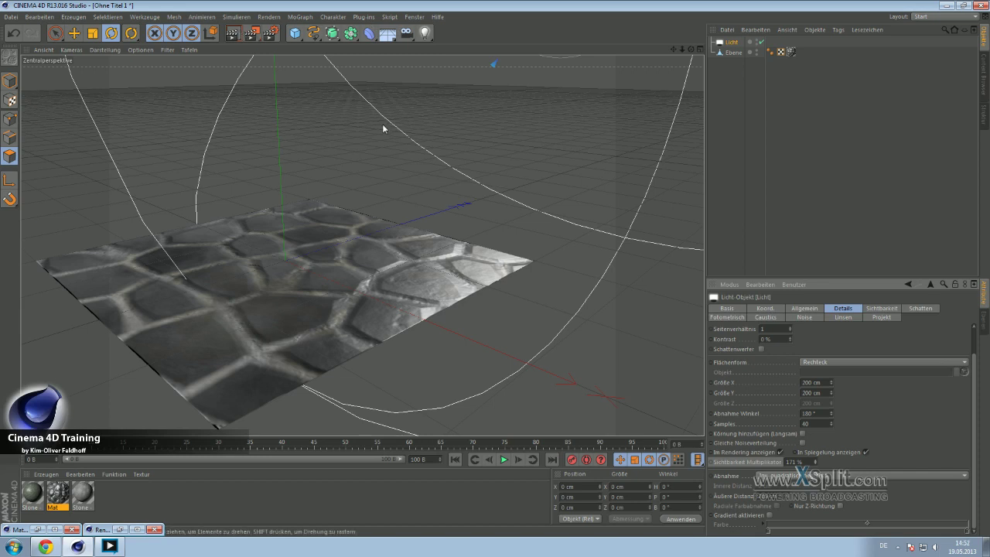
{"action": "key", "text": "ctrl+r"}
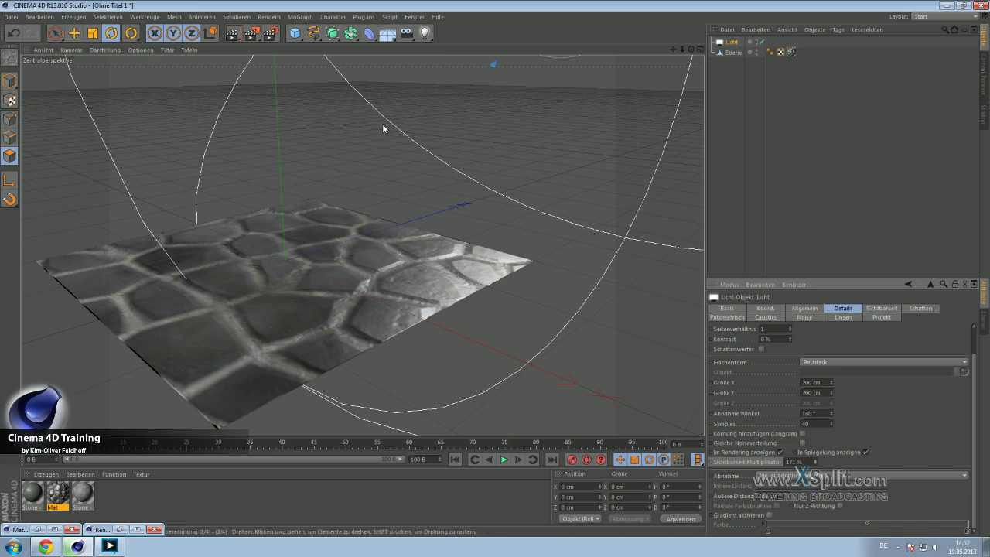